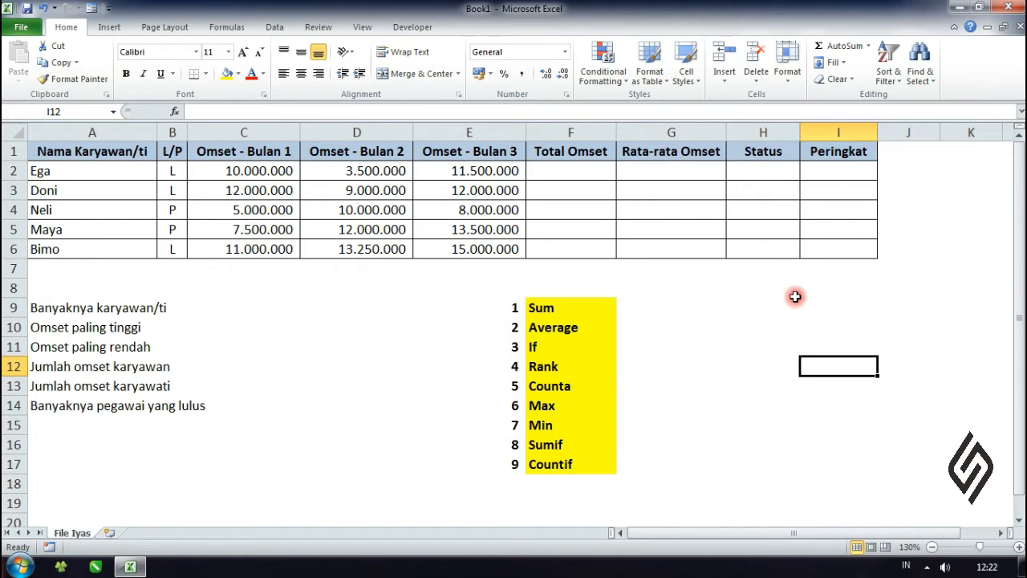
# Step: Look over the numbered list of functions from Sum to Countif in F9:F17 and the blank area beside it
pyautogui.moveTo(569, 306); pyautogui.dragTo(573, 446)
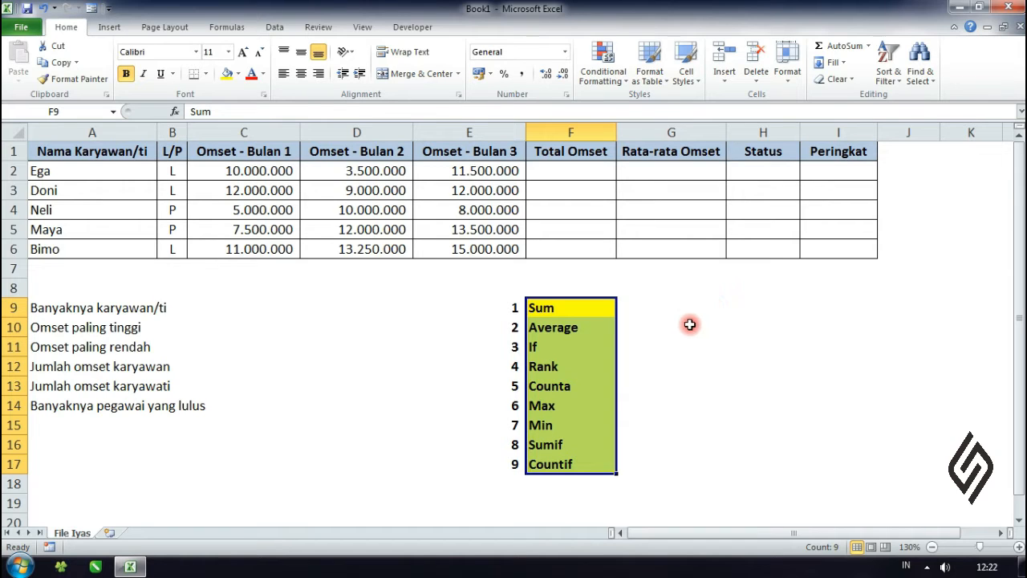
pyautogui.click(587, 308)
pyautogui.moveTo(587, 309); pyautogui.dragTo(533, 463)
pyautogui.click(674, 411)
pyautogui.click(565, 307)
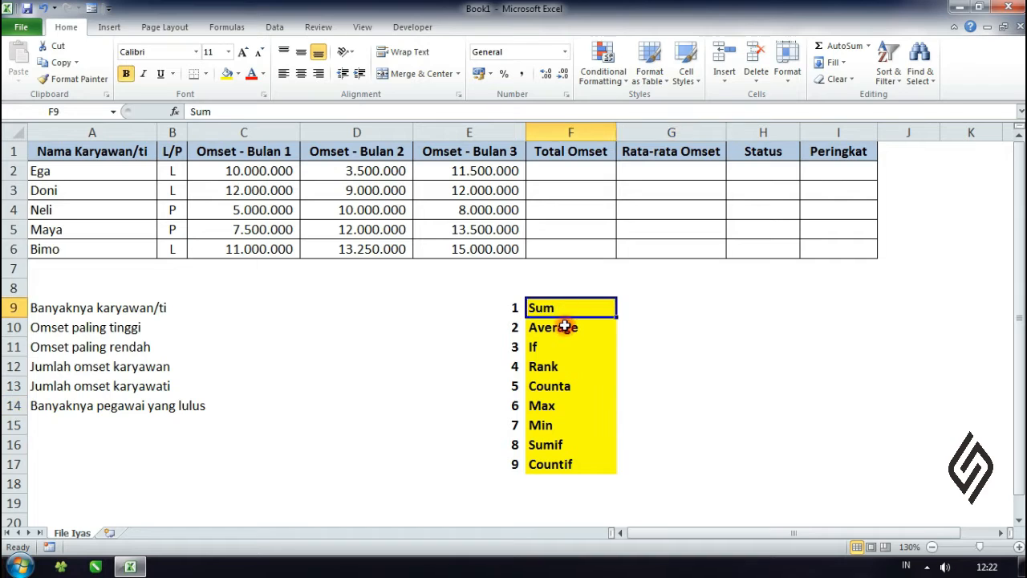
pyautogui.click(563, 327)
pyautogui.click(566, 347)
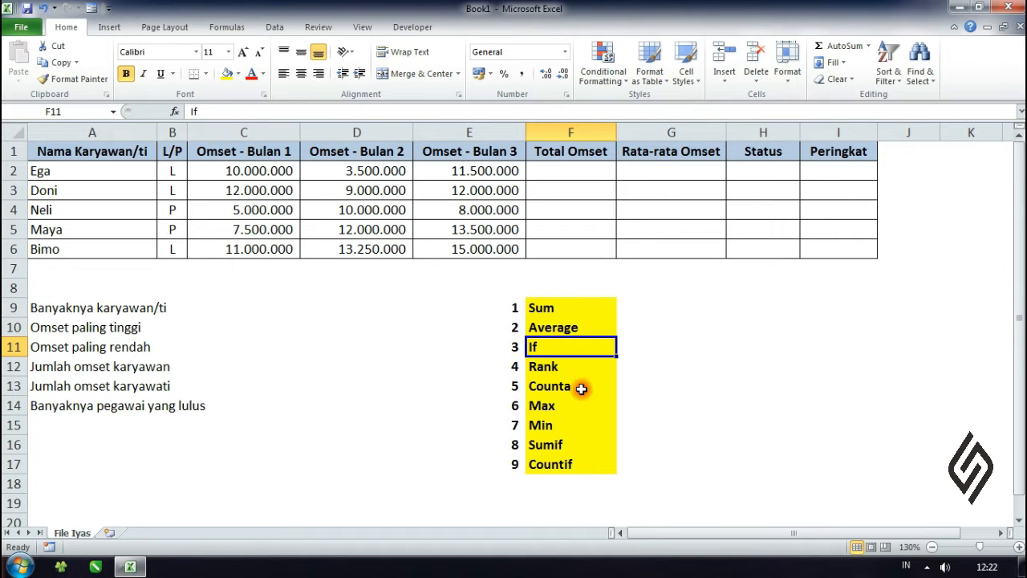
pyautogui.click(573, 367)
pyautogui.click(570, 388)
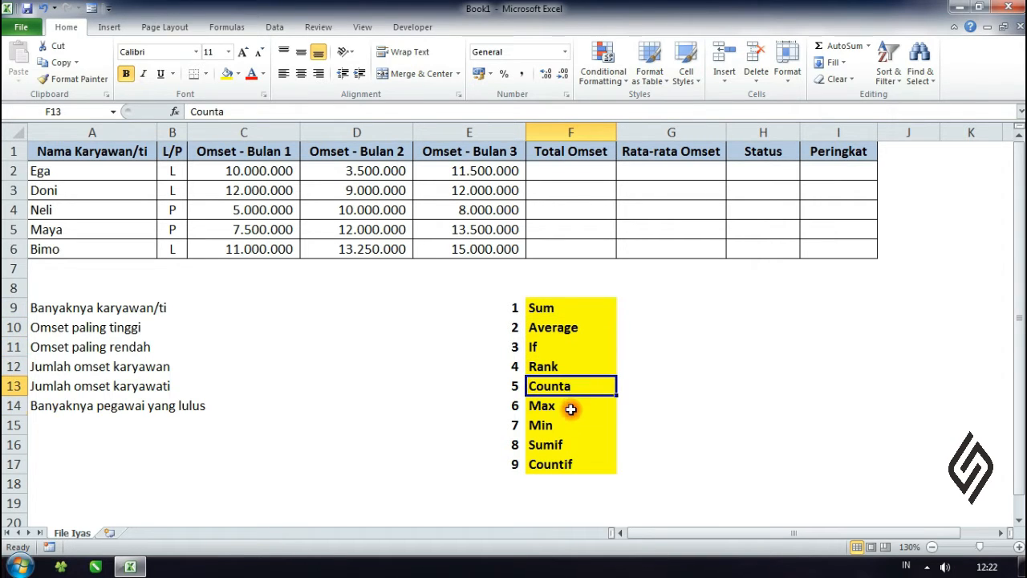
pyautogui.click(571, 407)
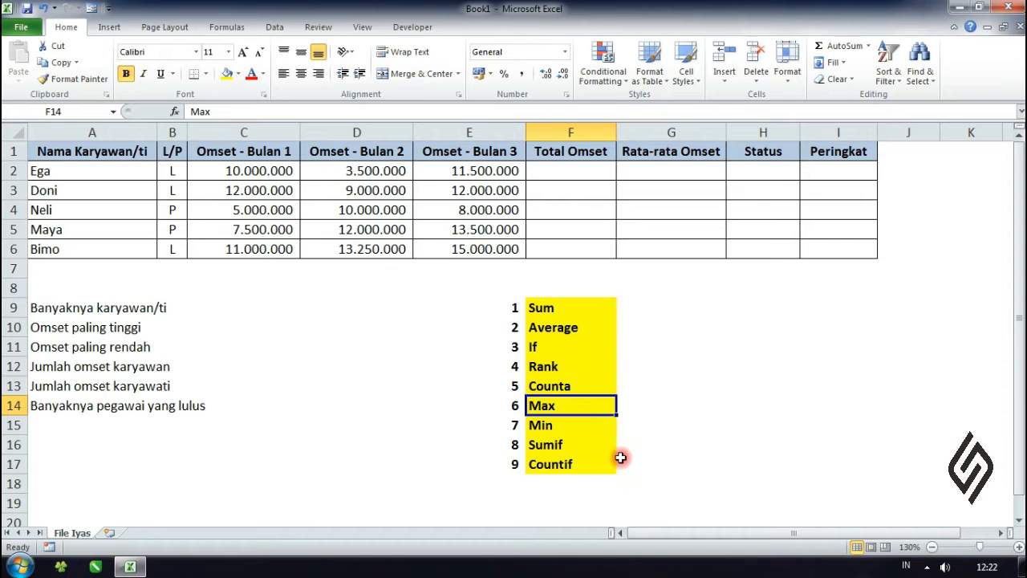
pyautogui.click(580, 460)
pyautogui.click(790, 423)
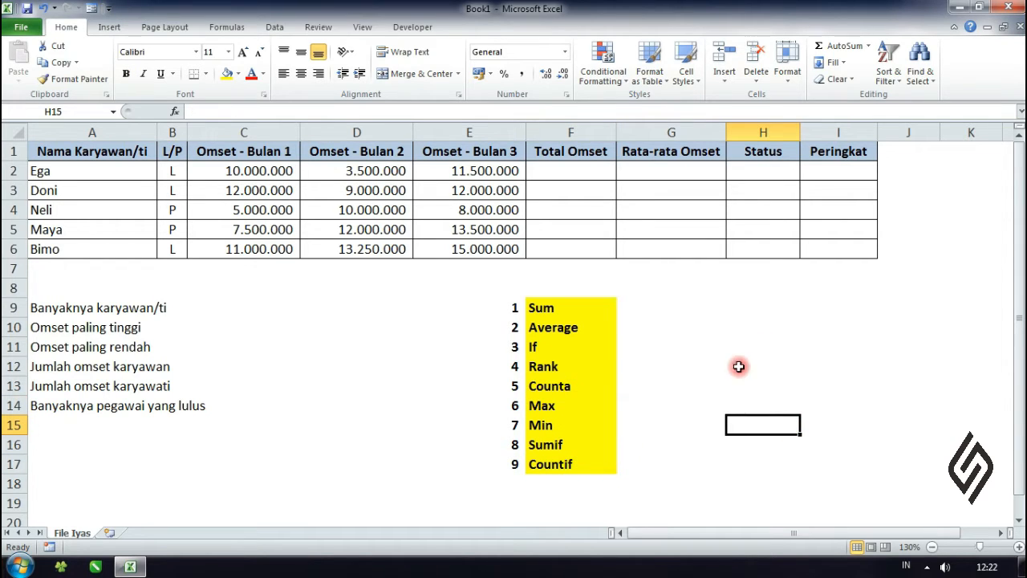
pyautogui.click(711, 358)
pyautogui.click(654, 307)
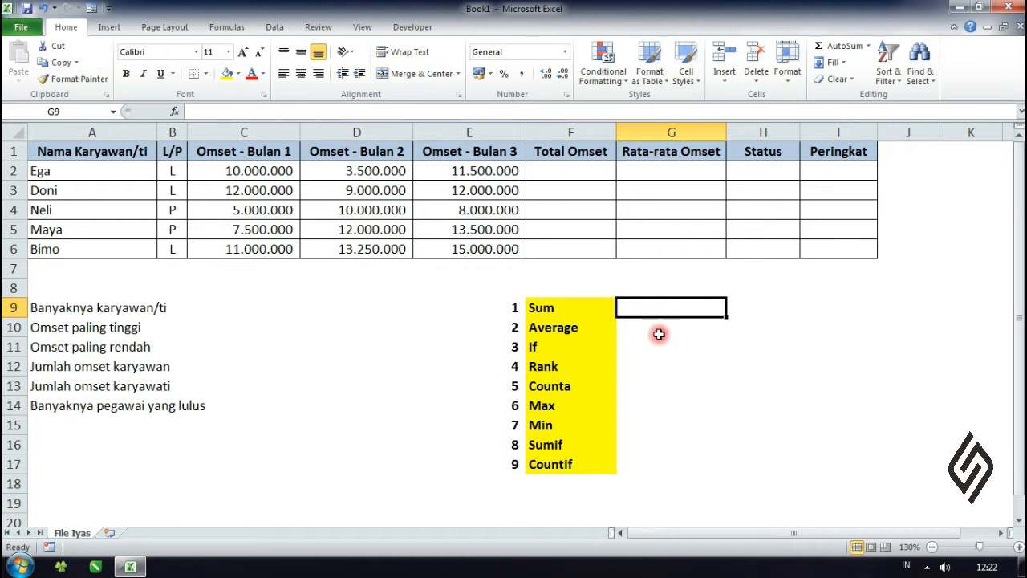
pyautogui.click(864, 350)
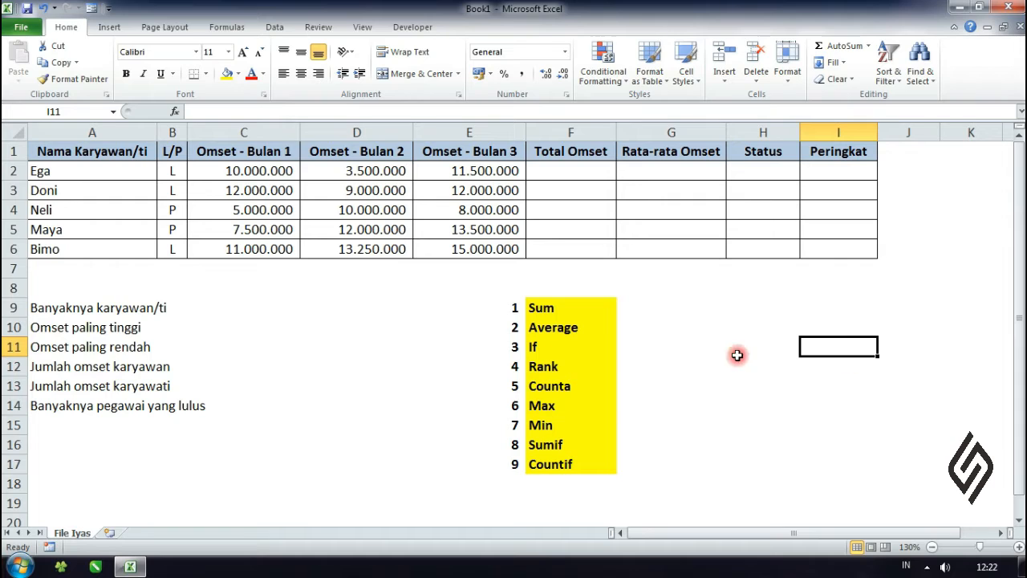
pyautogui.click(590, 313)
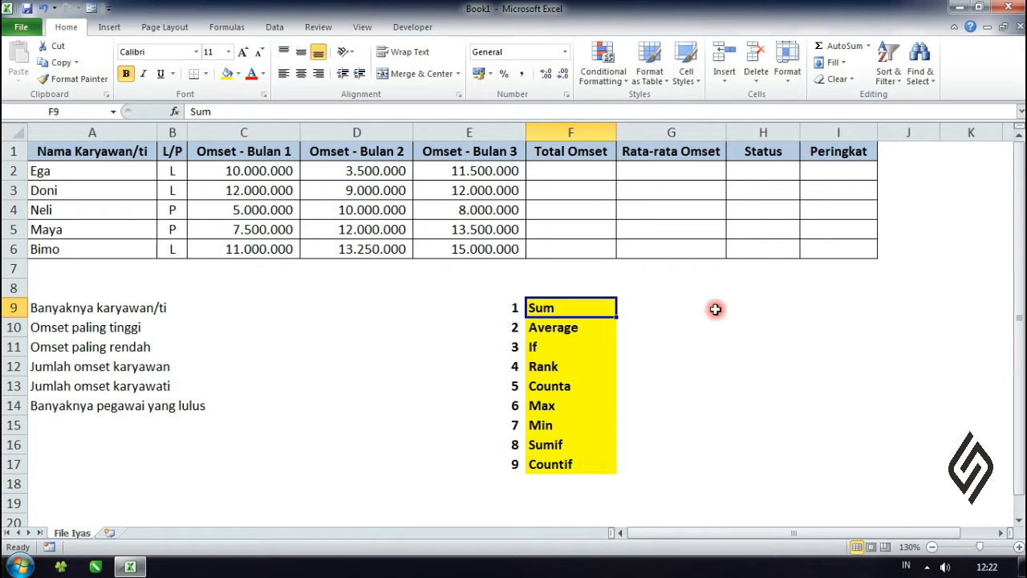
# Step: Enter =SUM(C2:E2) in F2 to total the first employee's three months of turnover
pyautogui.click(586, 166)
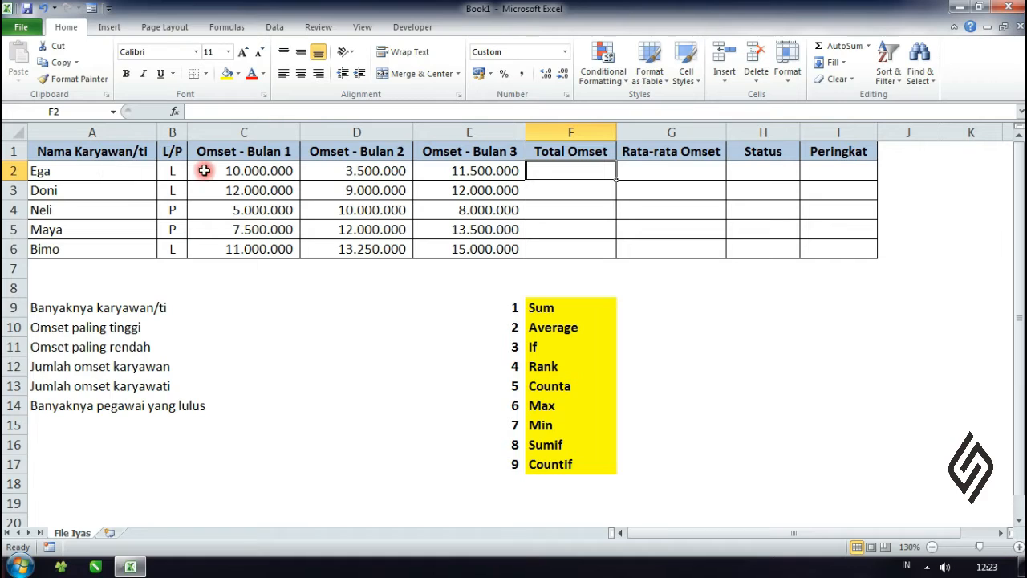
pyautogui.click(101, 170)
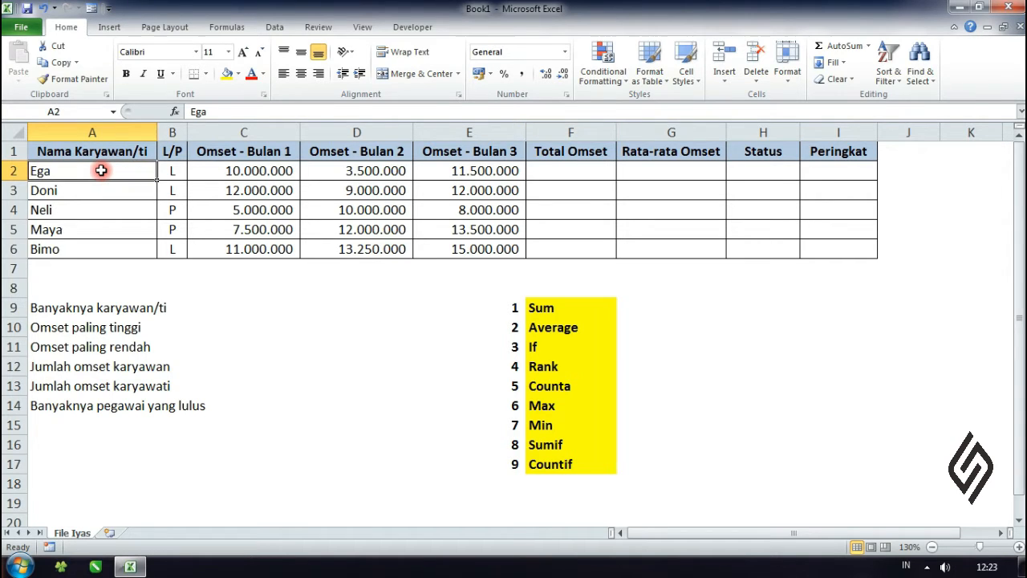
pyautogui.click(244, 171)
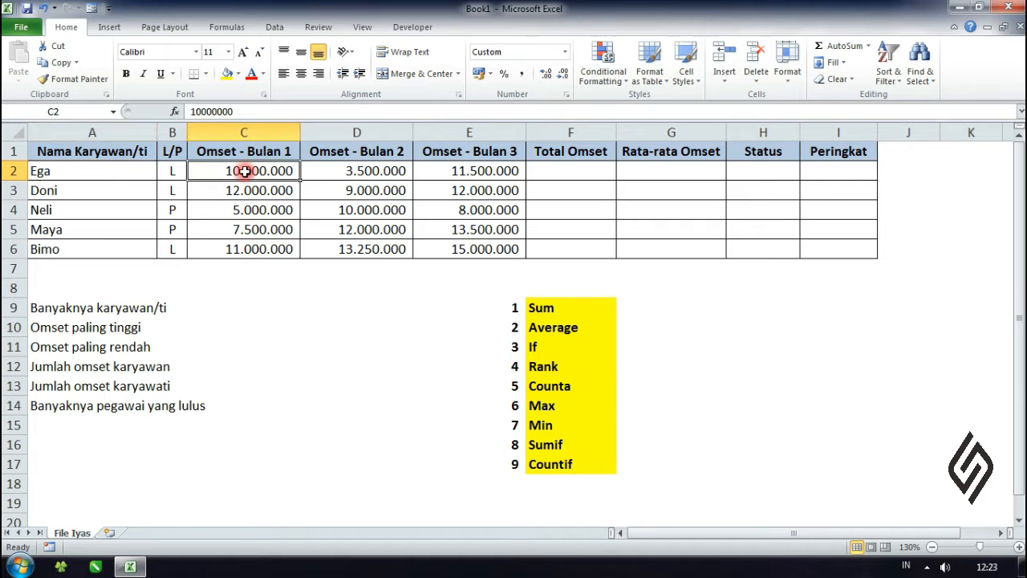
pyautogui.click(480, 171)
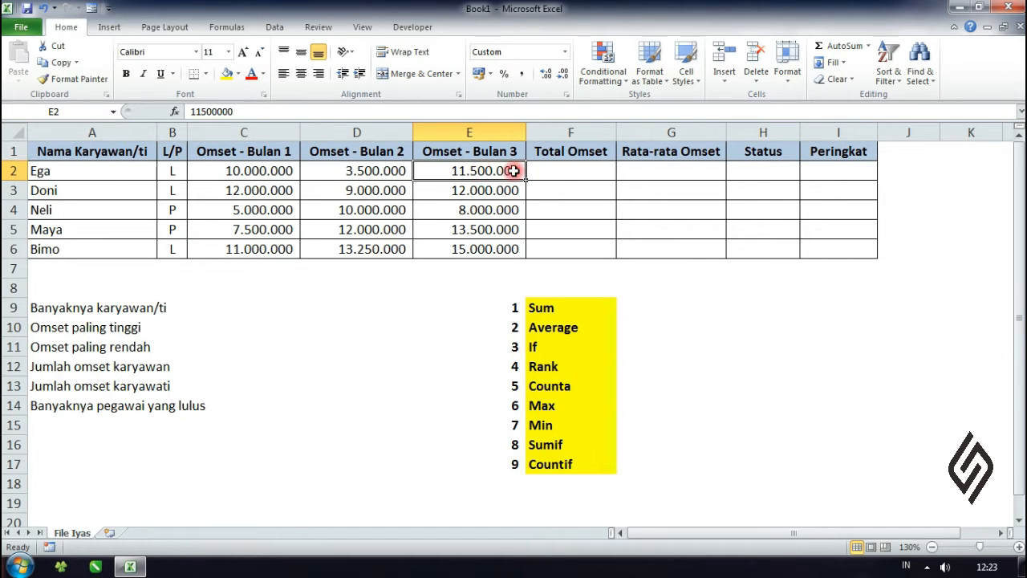
pyautogui.click(559, 176)
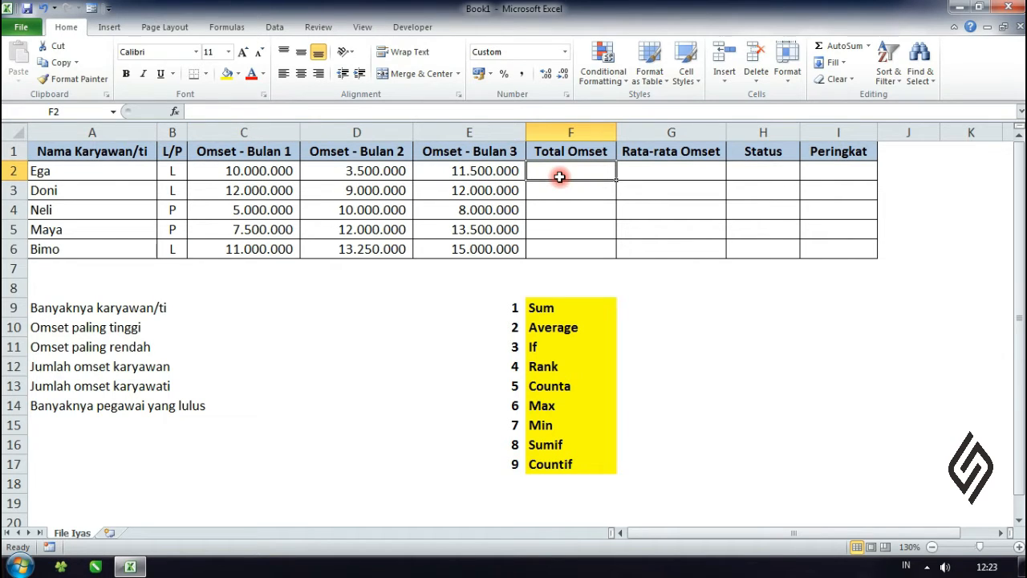
pyautogui.write('=sum')
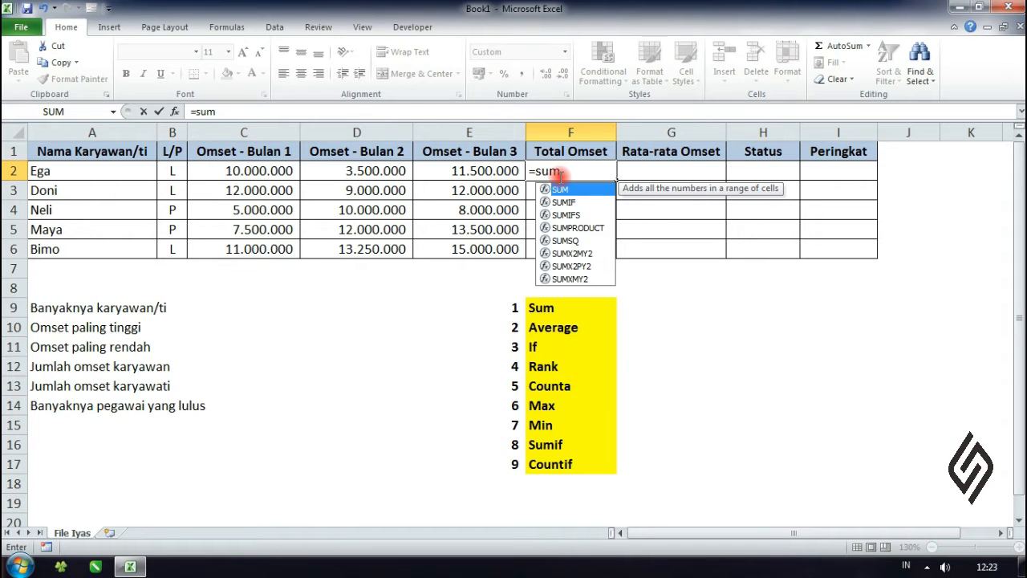
pyautogui.write('(')
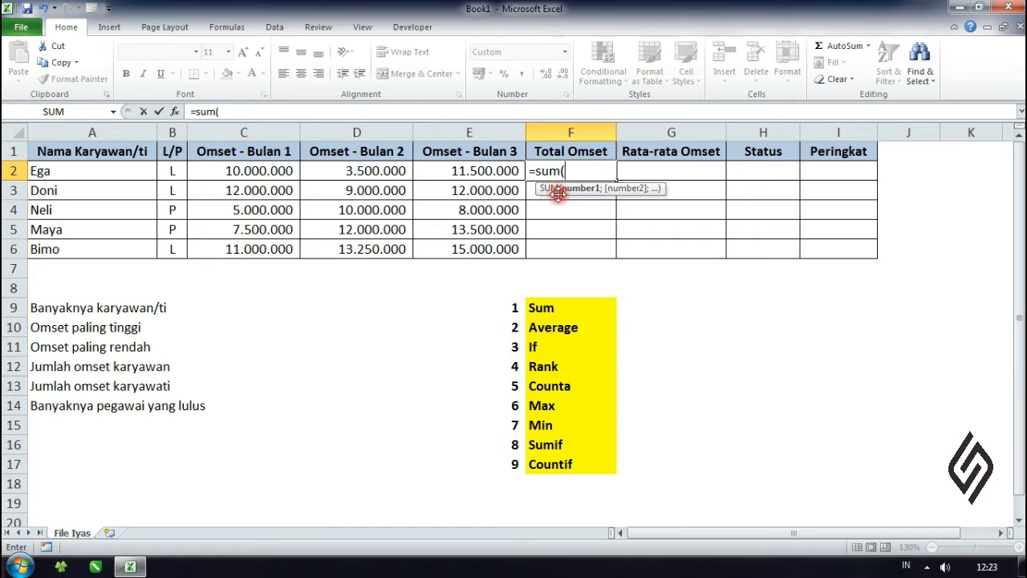
pyautogui.click(257, 170)
pyautogui.moveTo(258, 171); pyautogui.dragTo(442, 170)
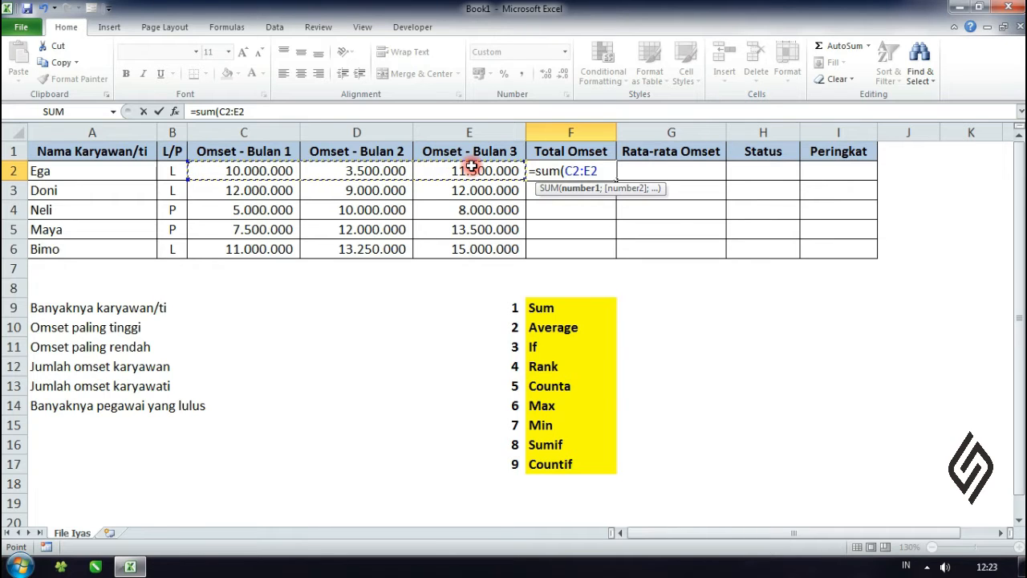
pyautogui.write(')')
pyautogui.press('Return')
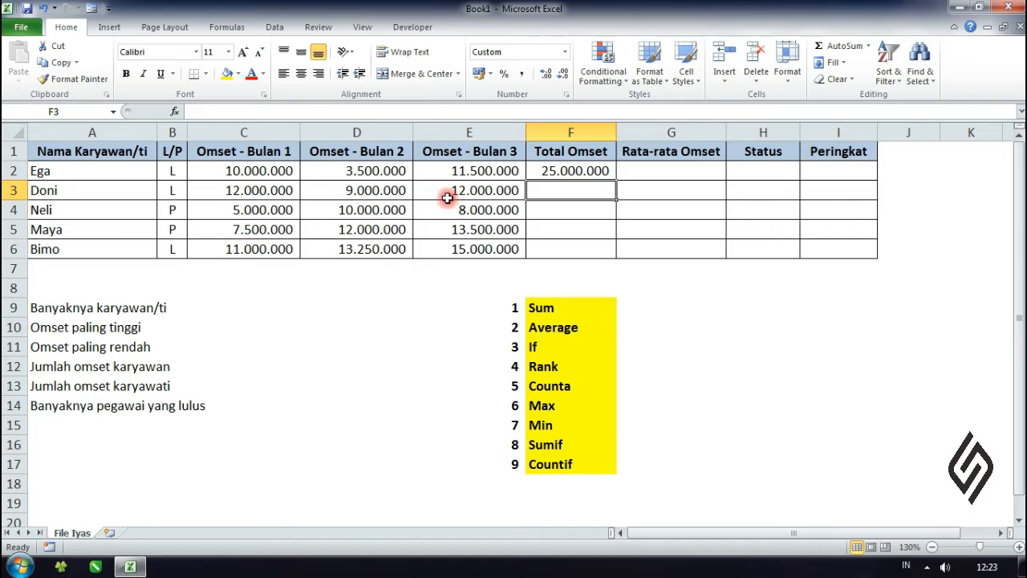
# Step: Fill the Total Omset formula in F2 down to F6 for the remaining employees
pyautogui.click(558, 172)
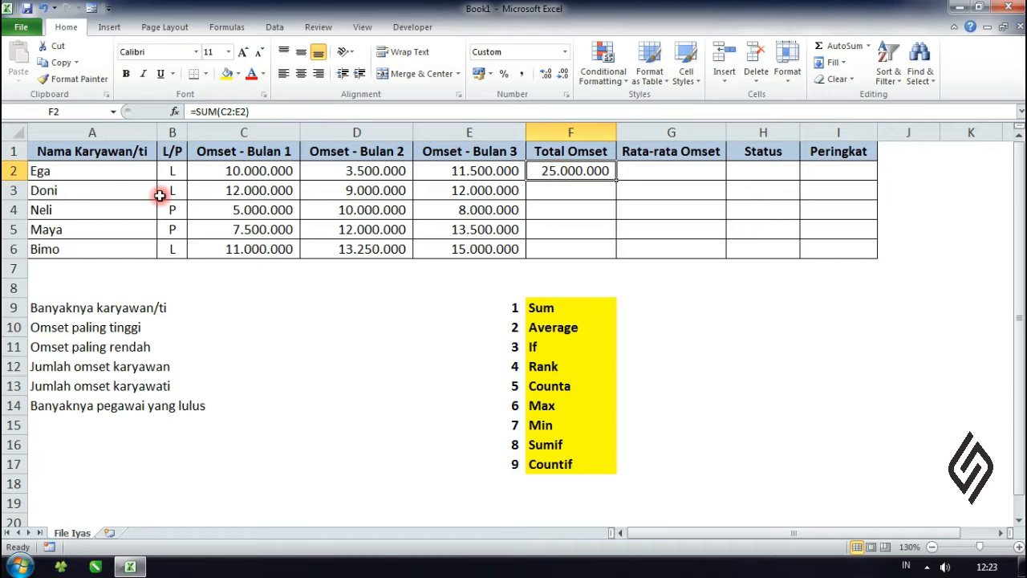
pyautogui.click(98, 193)
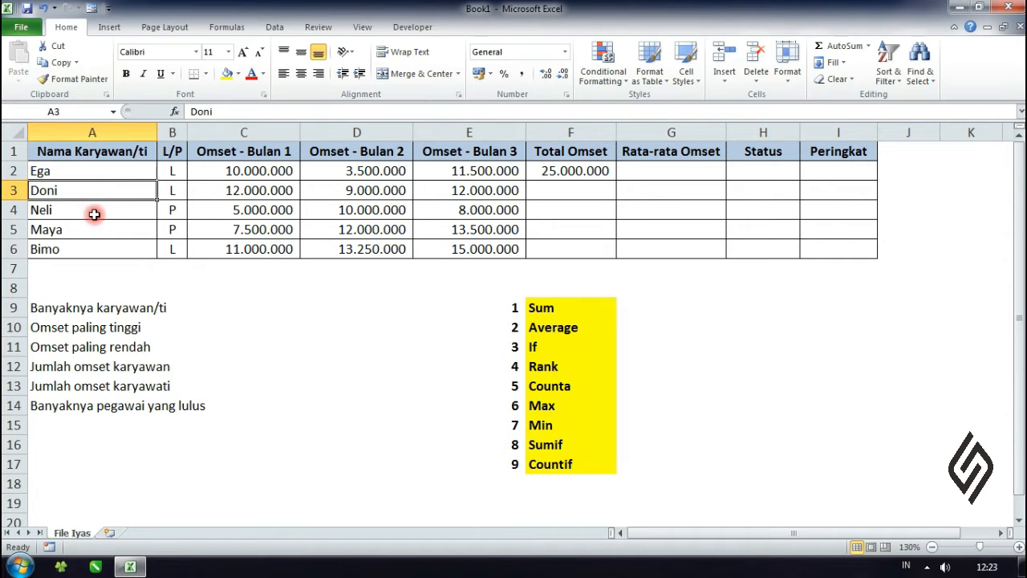
pyautogui.moveTo(92, 211); pyautogui.dragTo(92, 229)
pyautogui.click(92, 251)
pyautogui.click(562, 177)
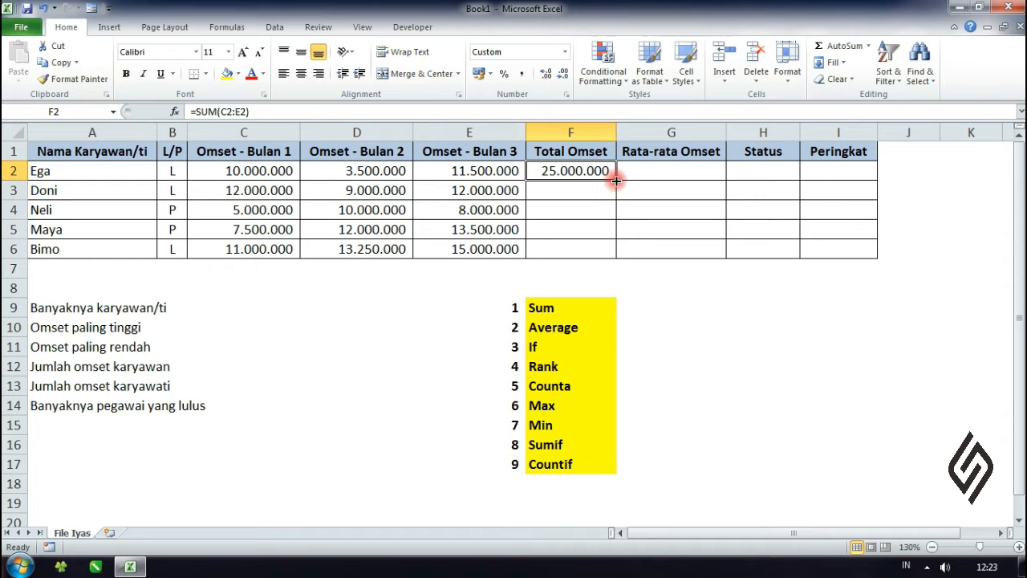
pyautogui.doubleClick(616, 179)
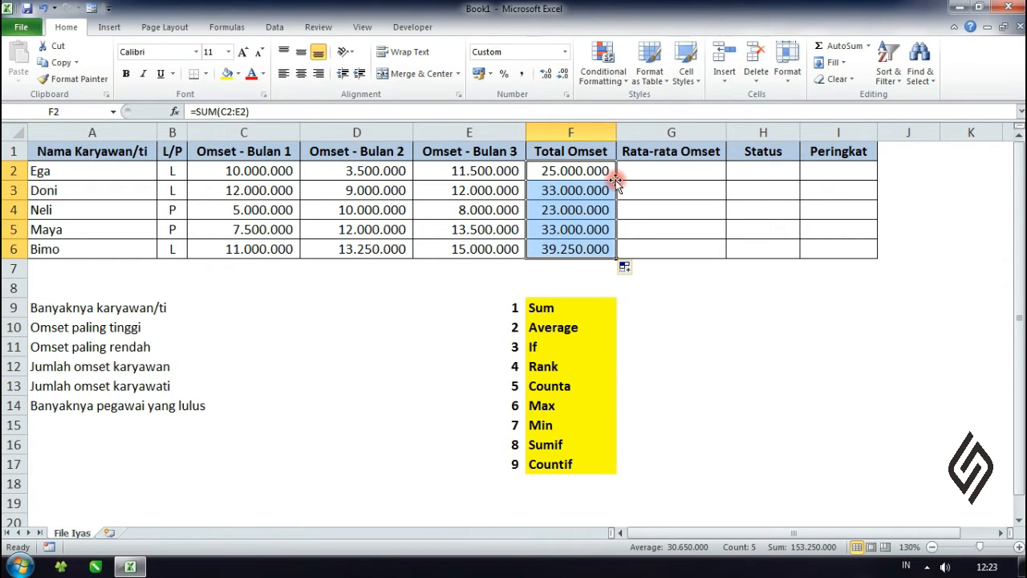
pyautogui.click(668, 200)
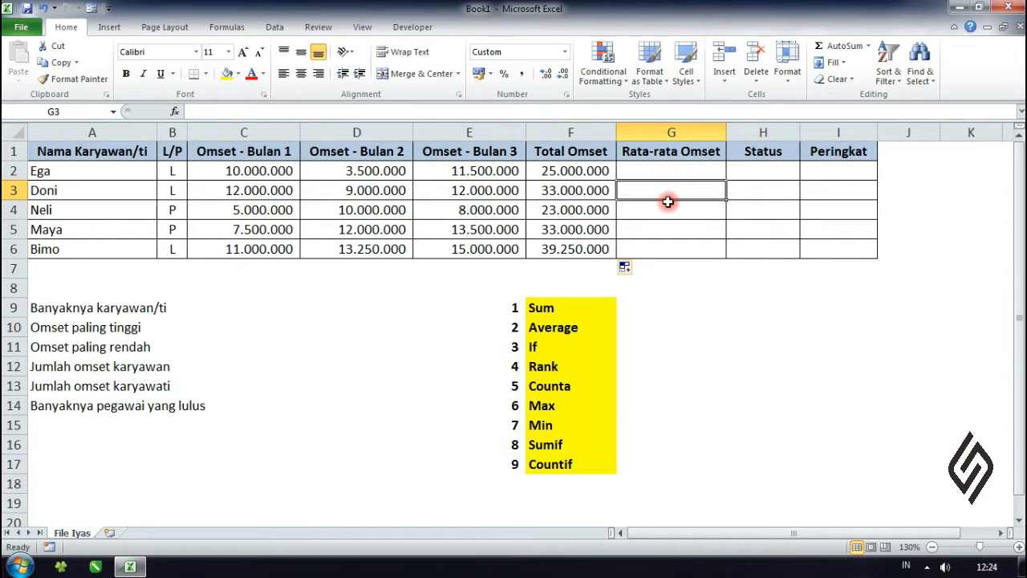
pyautogui.click(696, 228)
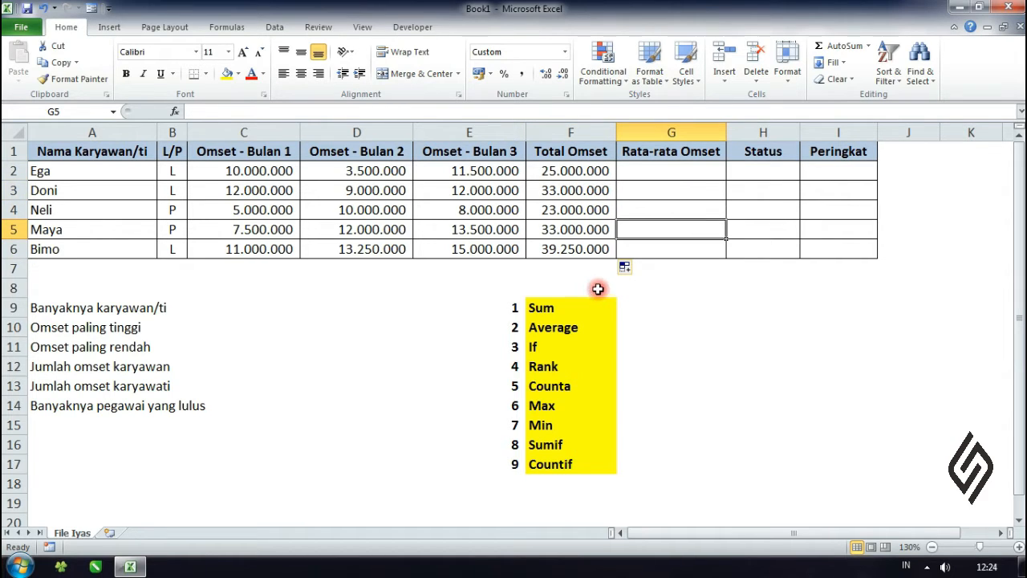
pyautogui.click(99, 172)
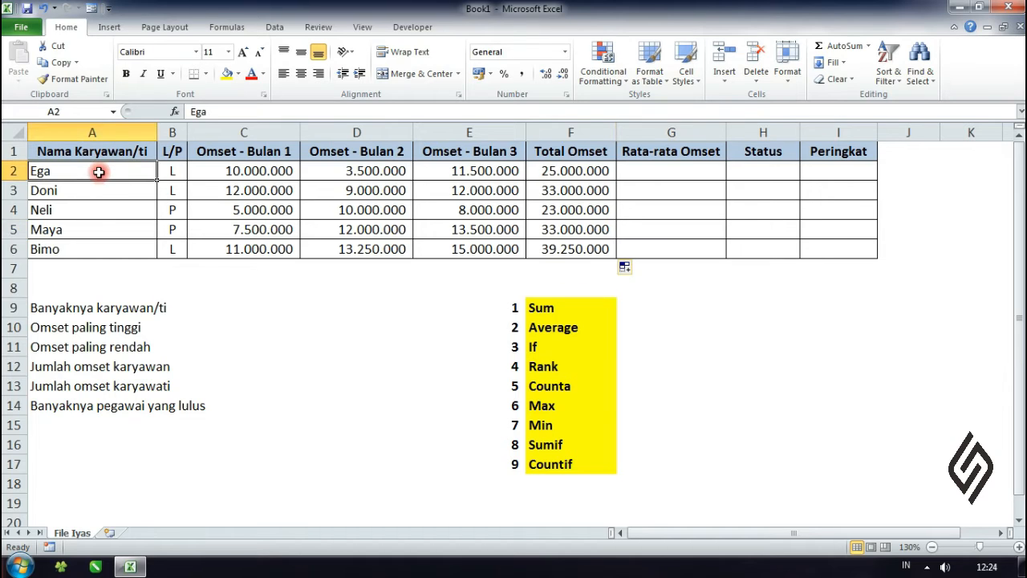
pyautogui.click(551, 172)
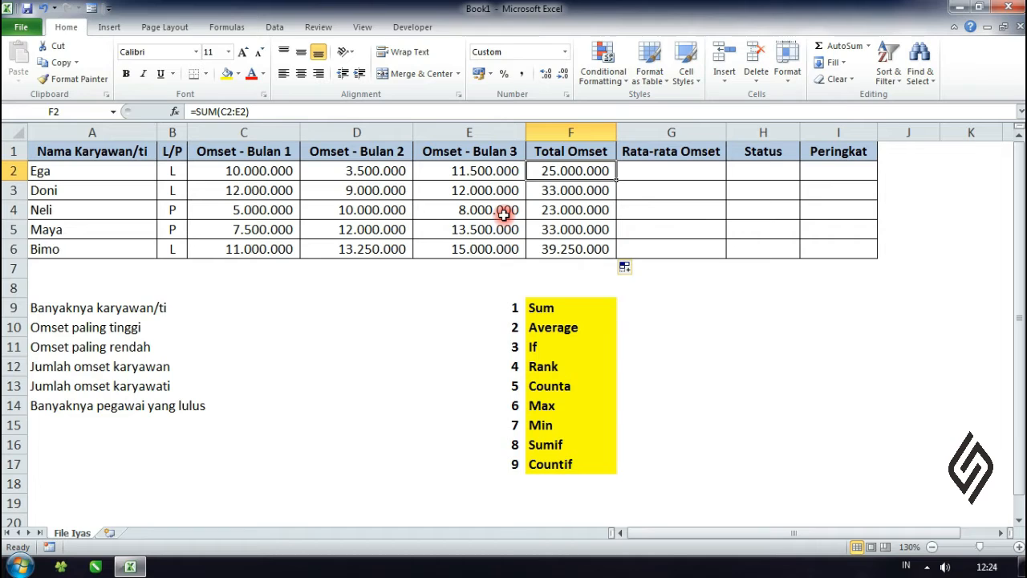
pyautogui.click(708, 232)
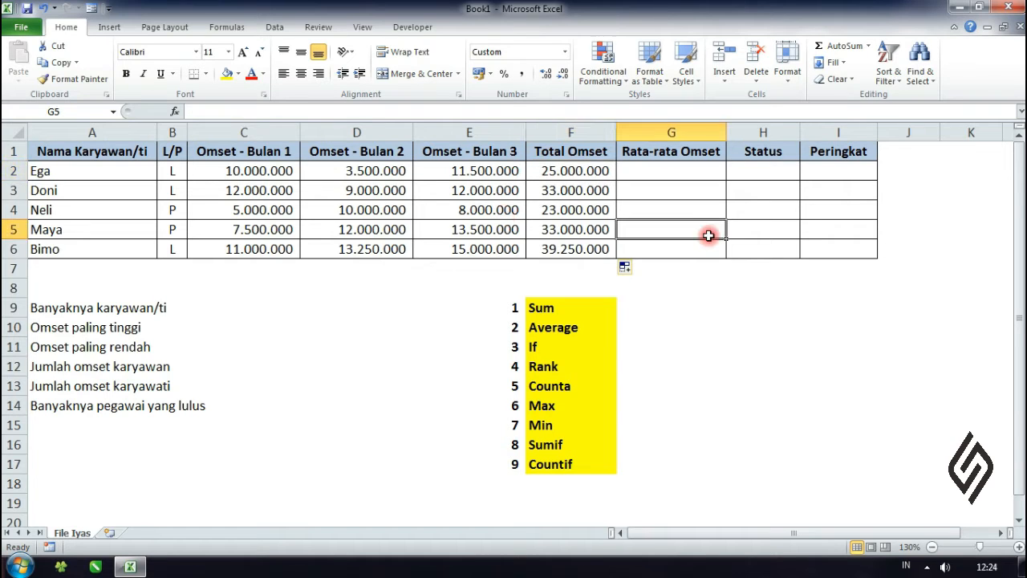
# Step: Fill the Sum cell F9 in the function list with the standard light green colour
pyautogui.click(593, 304)
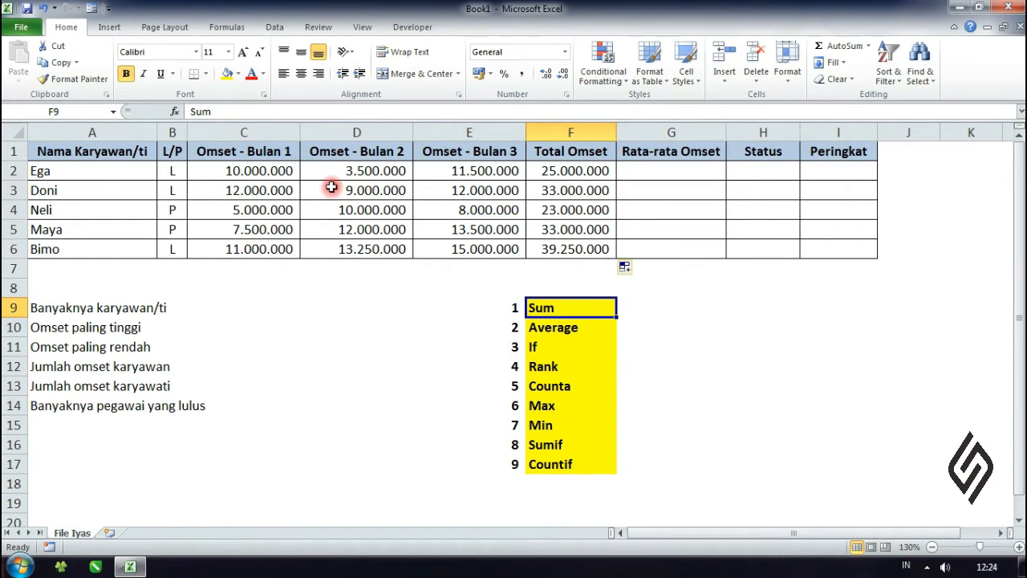
pyautogui.click(237, 73)
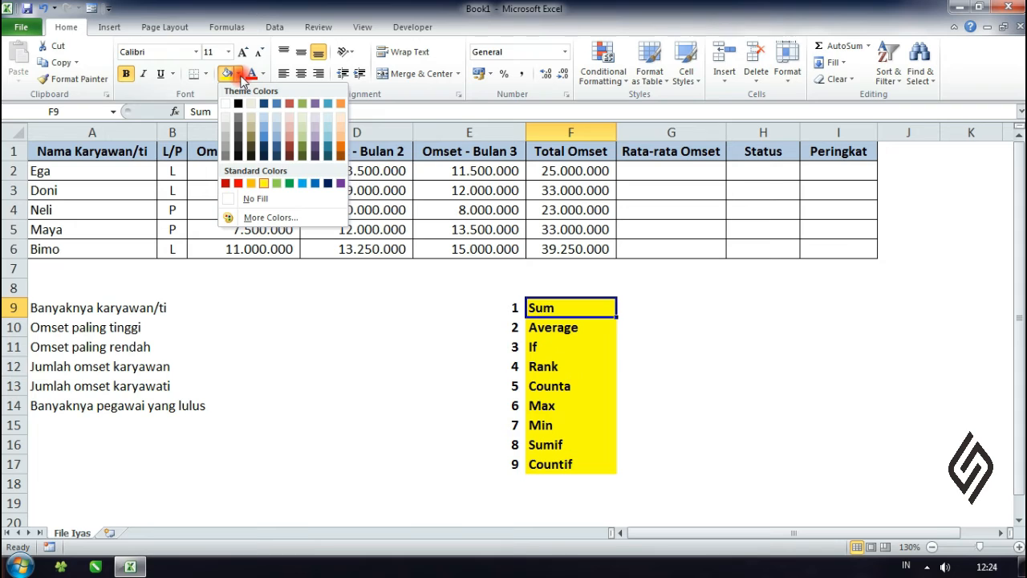
pyautogui.click(280, 184)
# Step: Create a legend entry by filling H12 with the same light green and entering "sudah kita bahas" in I12
pyautogui.click(734, 325)
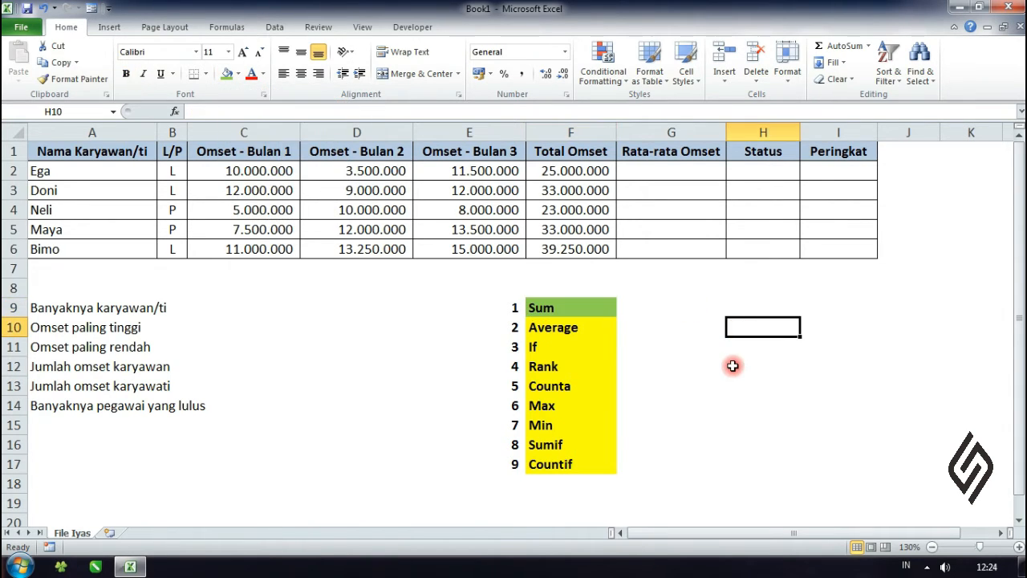
pyautogui.click(734, 366)
pyautogui.click(228, 73)
pyautogui.click(822, 362)
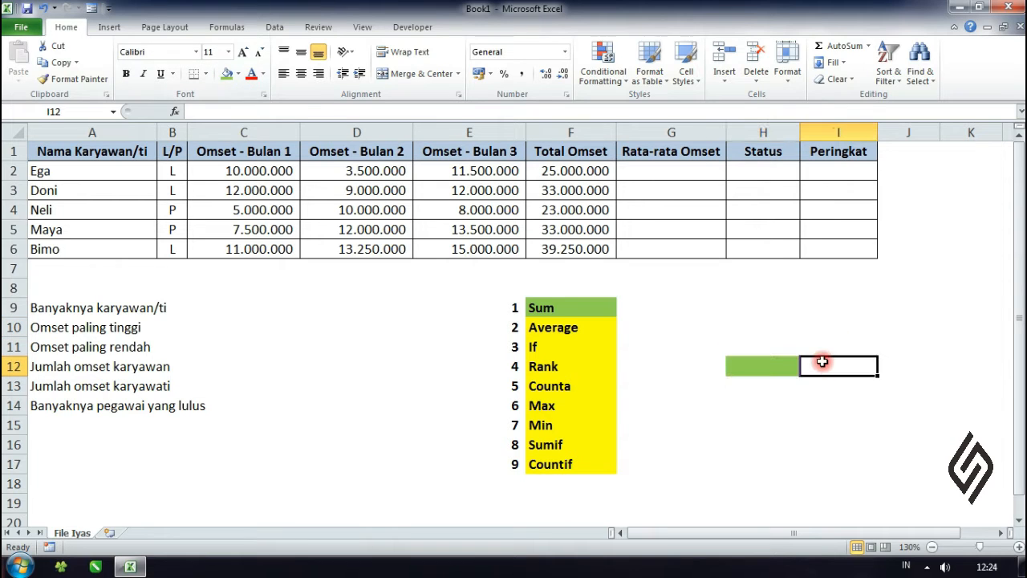
pyautogui.write('sudah ')
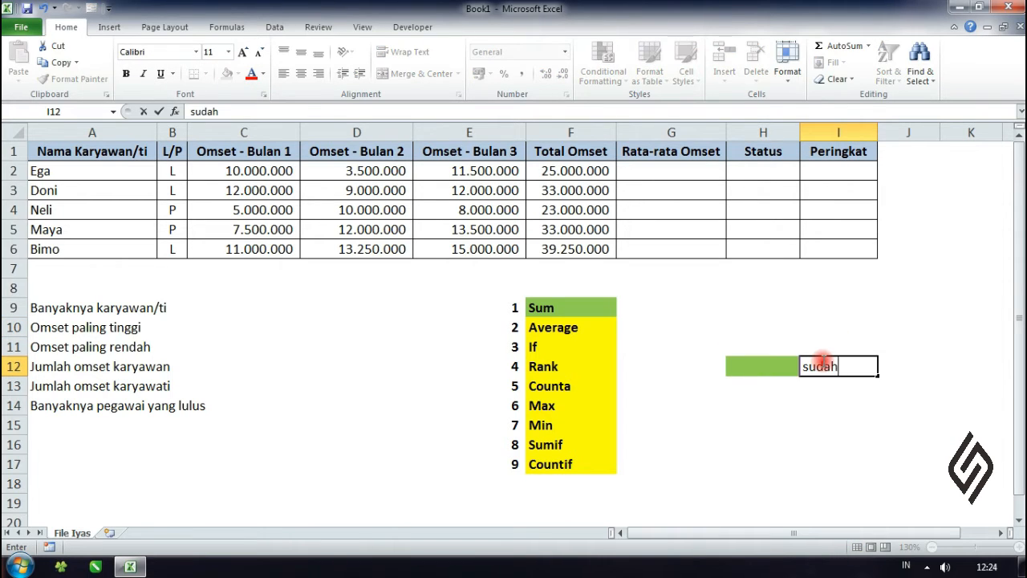
pyautogui.write('kita bah')
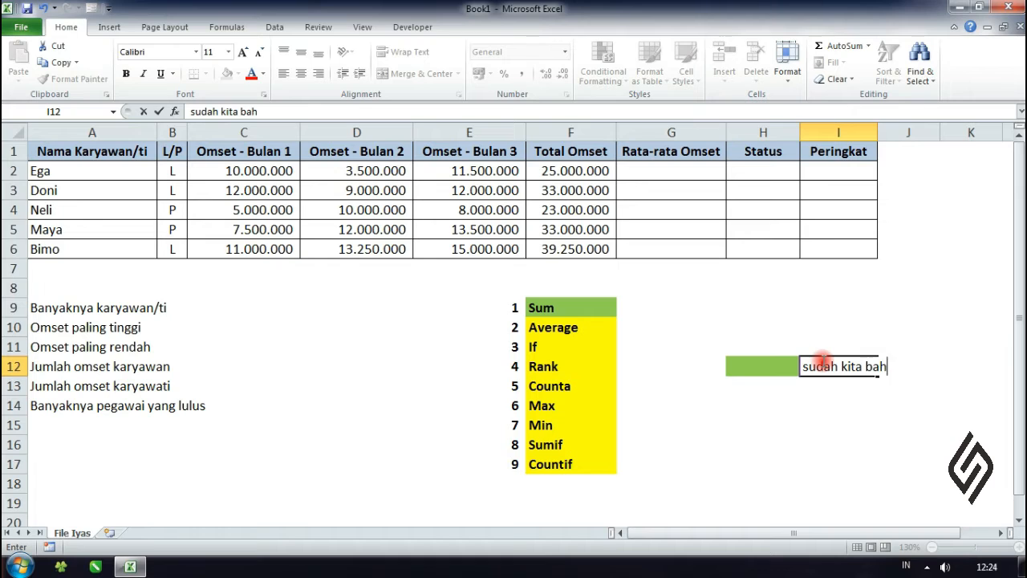
pyautogui.write('as')
pyautogui.press('Return')
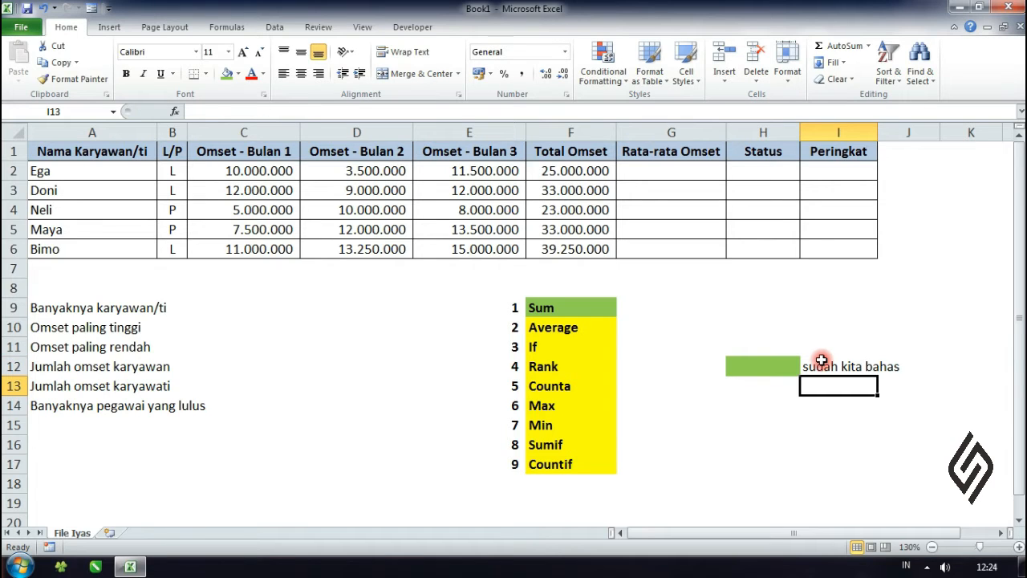
# Step: Add a second legend entry by filling H13 with standard yellow and entering "rumus yang akan di bahas" in I13
pyautogui.click(750, 385)
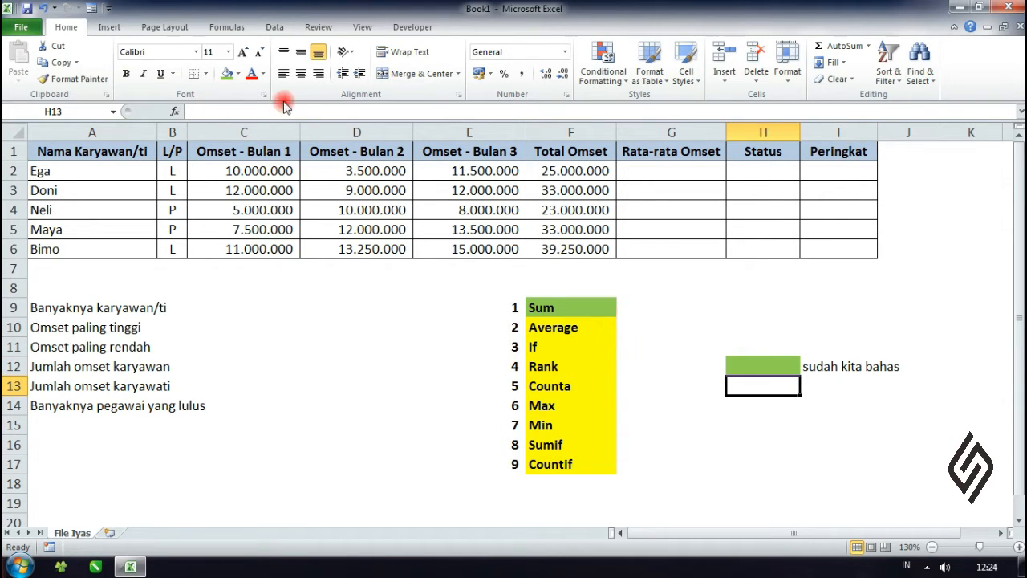
pyautogui.click(238, 73)
pyautogui.click(267, 184)
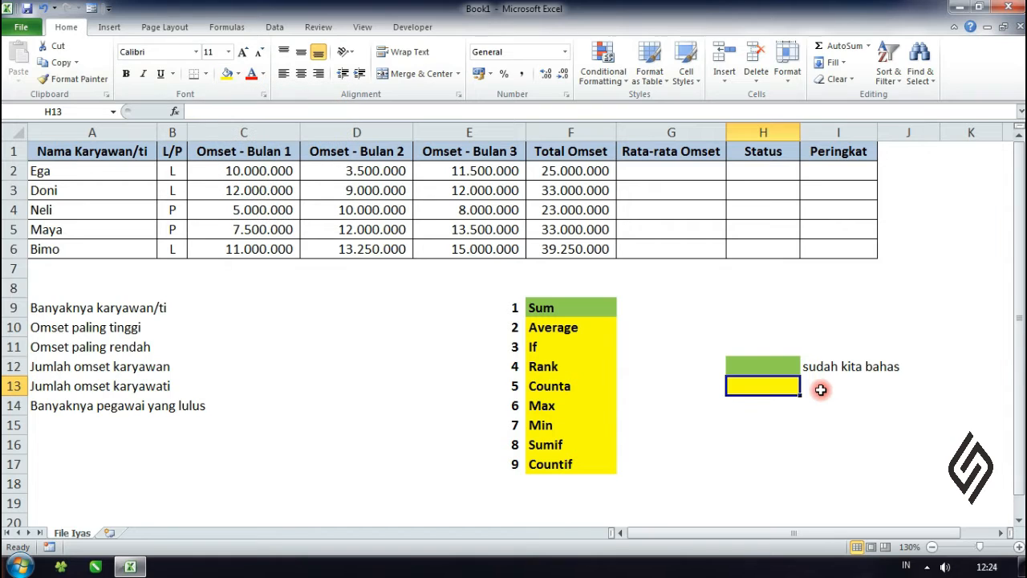
pyautogui.click(821, 389)
pyautogui.write('rum')
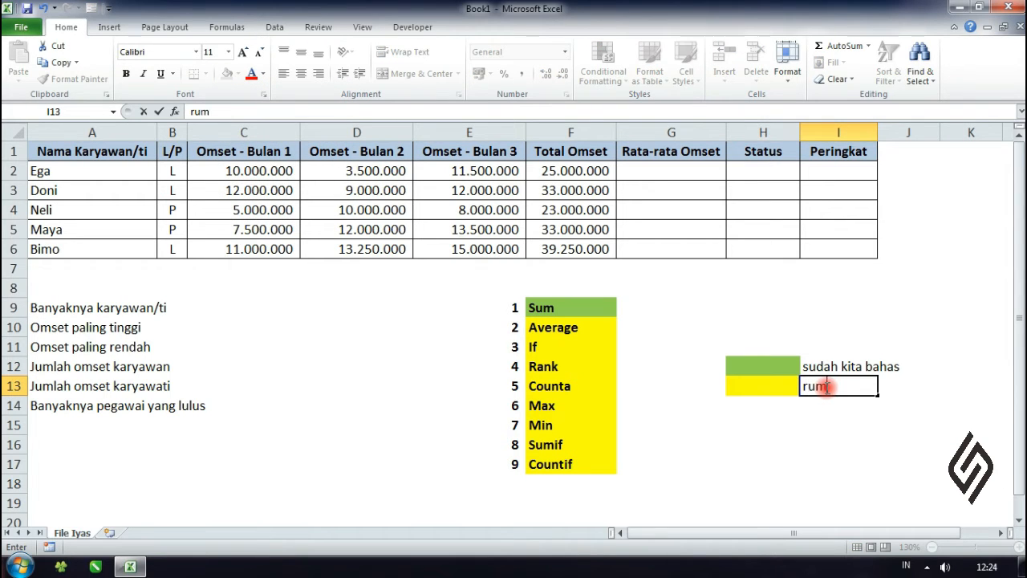
pyautogui.write('us yang a')
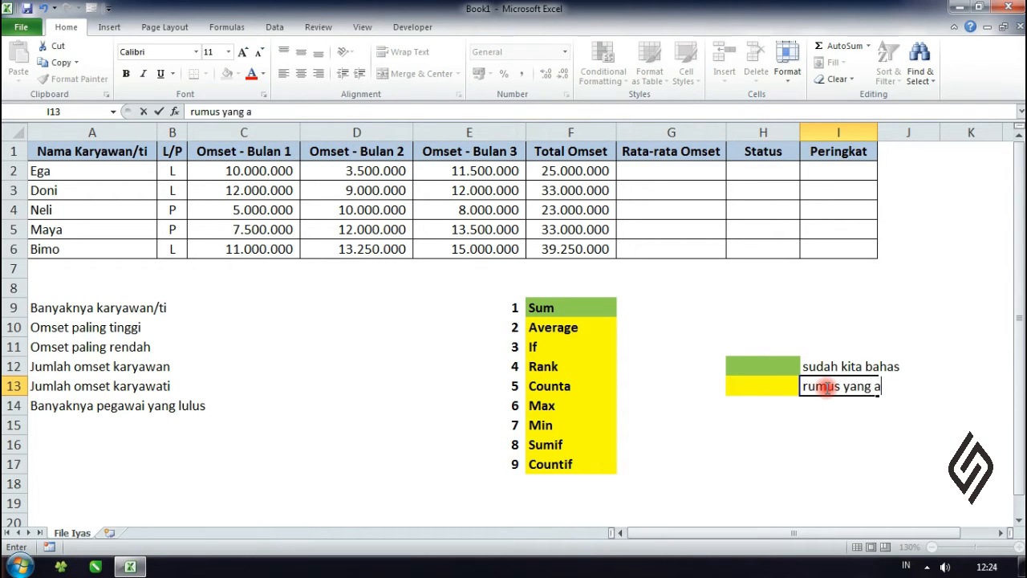
pyautogui.write('kan di bahas')
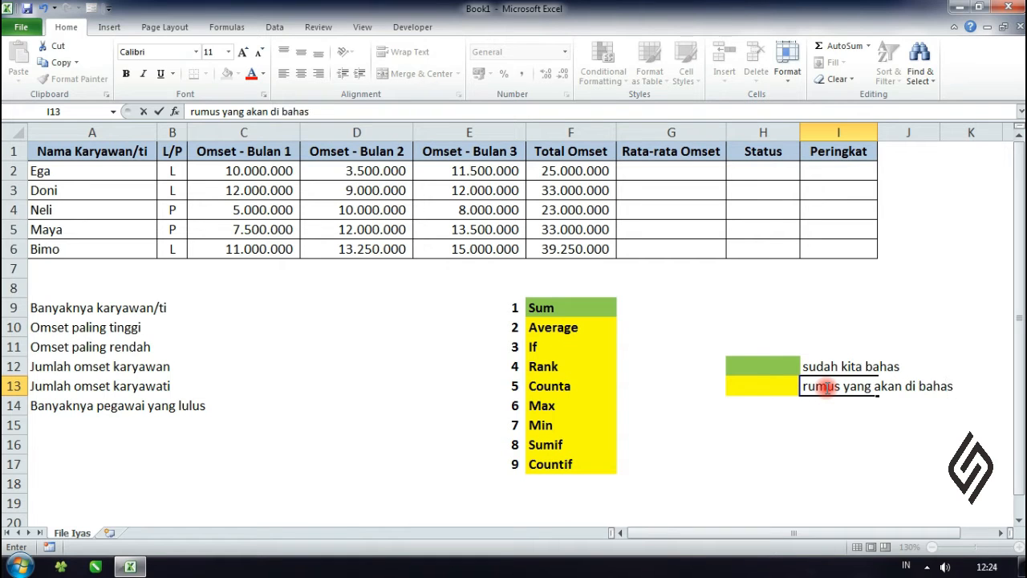
pyautogui.click(764, 448)
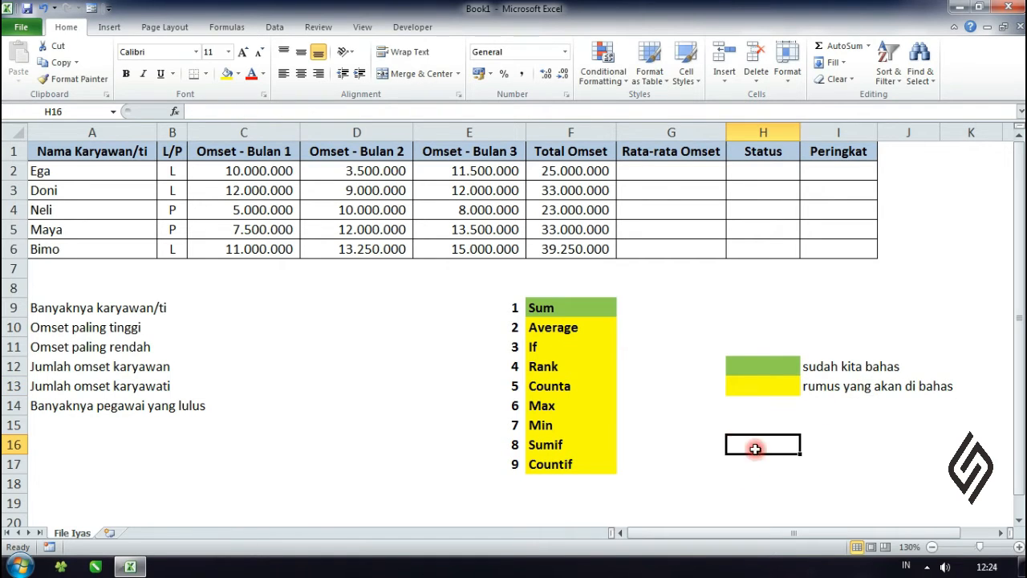
# Step: Enter =AVERAGE(C2:E2) in G2 to average the first employee's three months of turnover
pyautogui.click(590, 330)
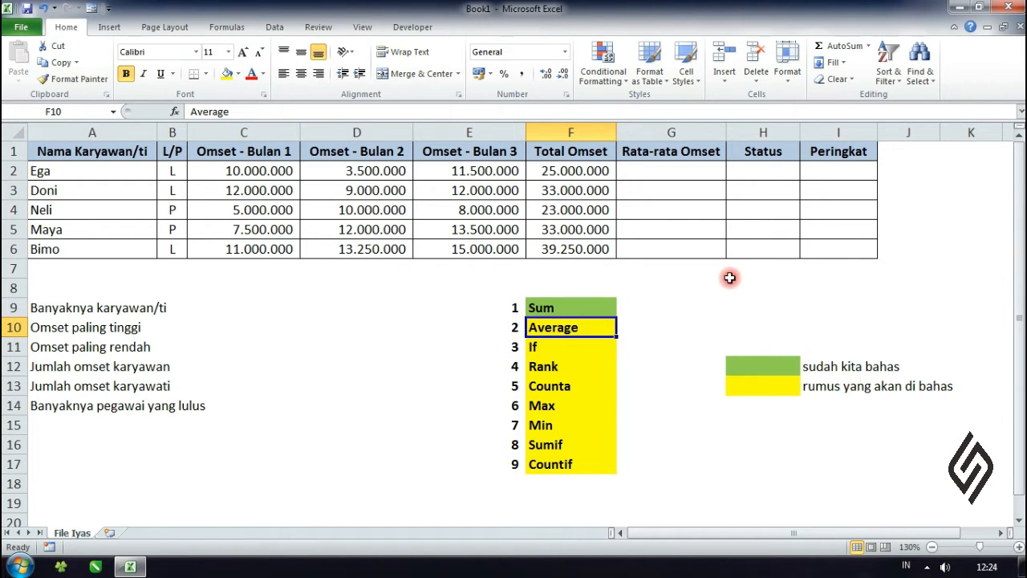
pyautogui.click(693, 171)
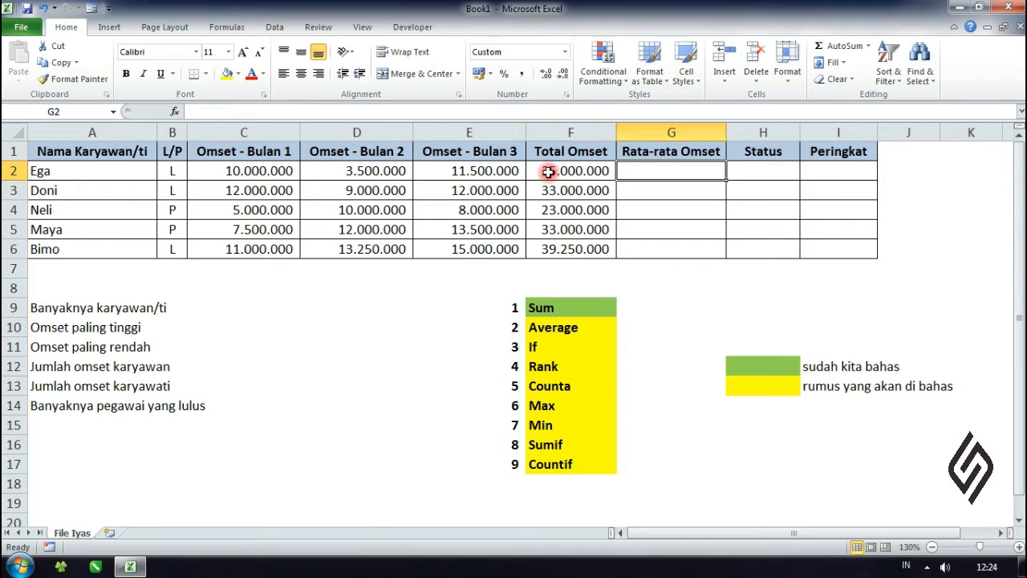
pyautogui.click(688, 209)
pyautogui.click(674, 169)
pyautogui.write('=a')
pyautogui.write('v')
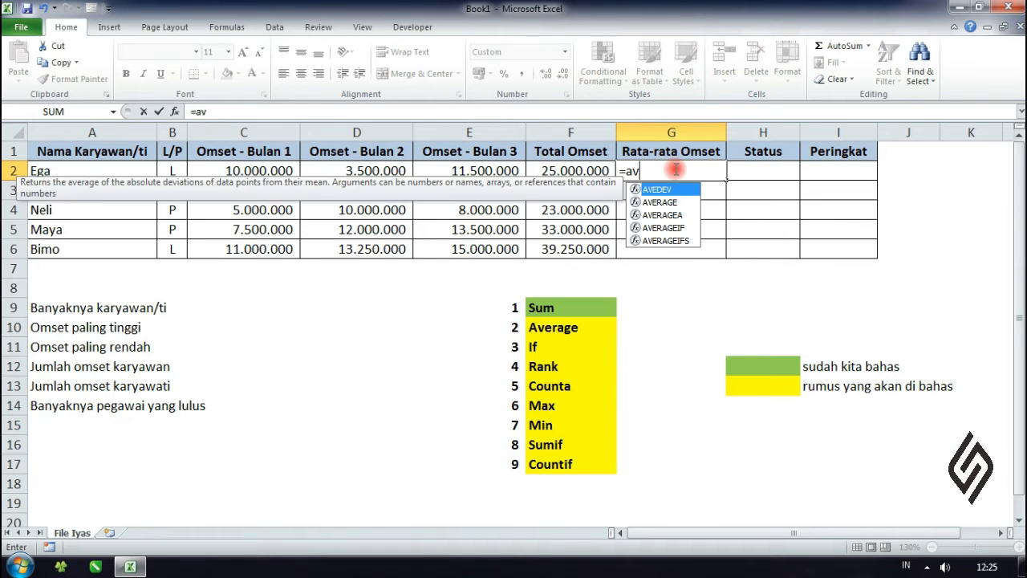
pyautogui.write('erag')
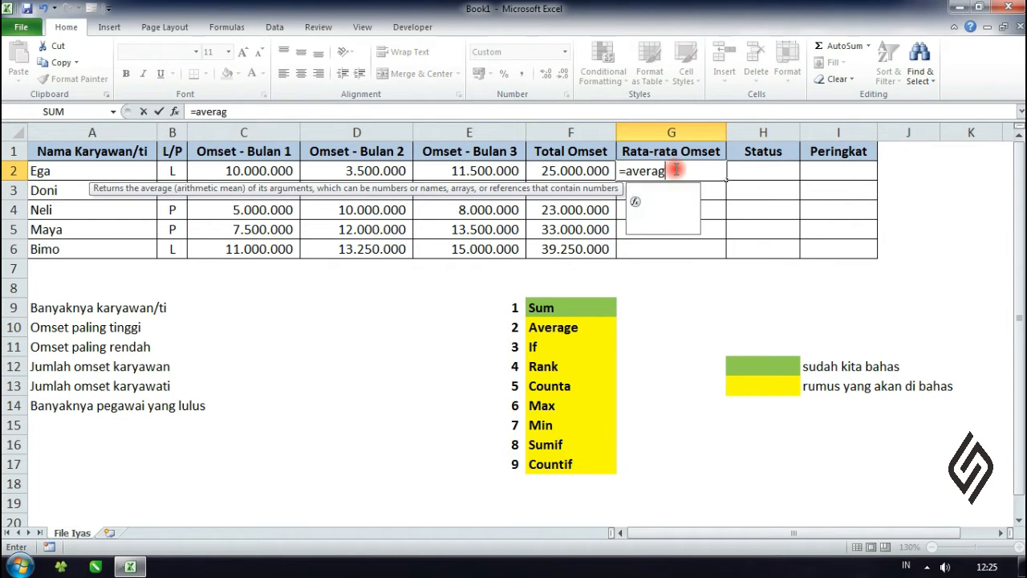
pyautogui.write('e)')
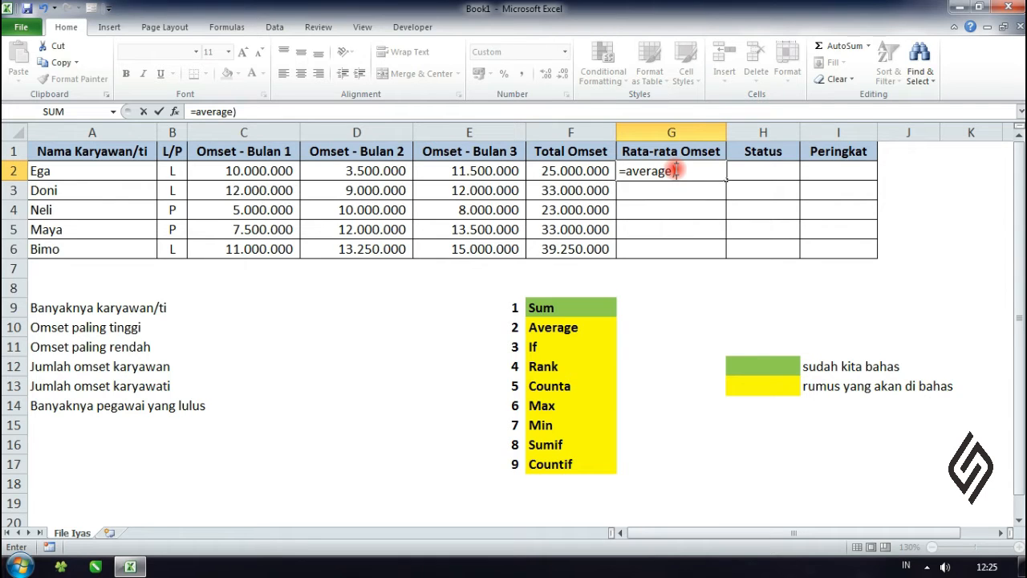
pyautogui.write('(')
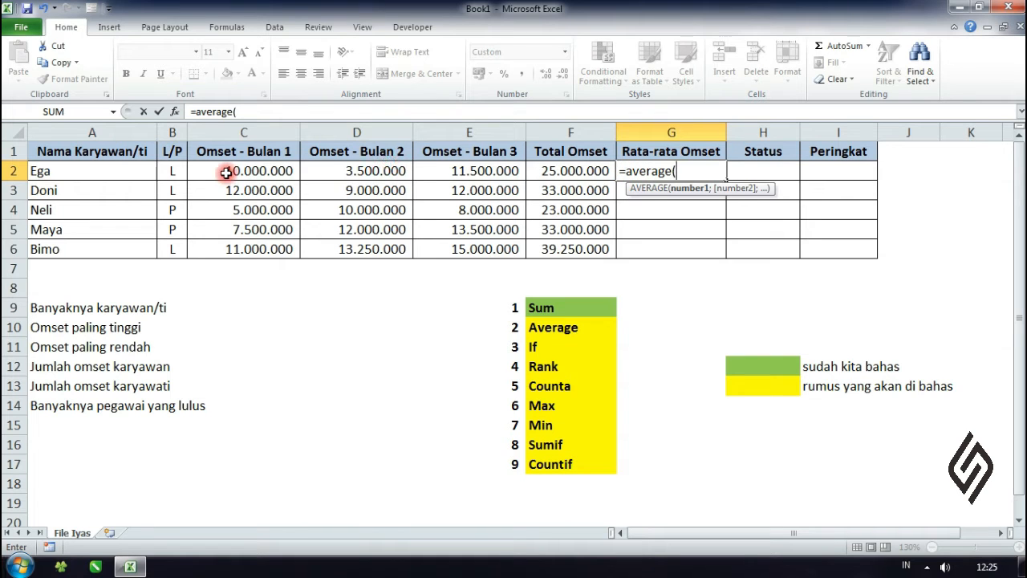
pyautogui.moveTo(226, 173); pyautogui.dragTo(489, 172)
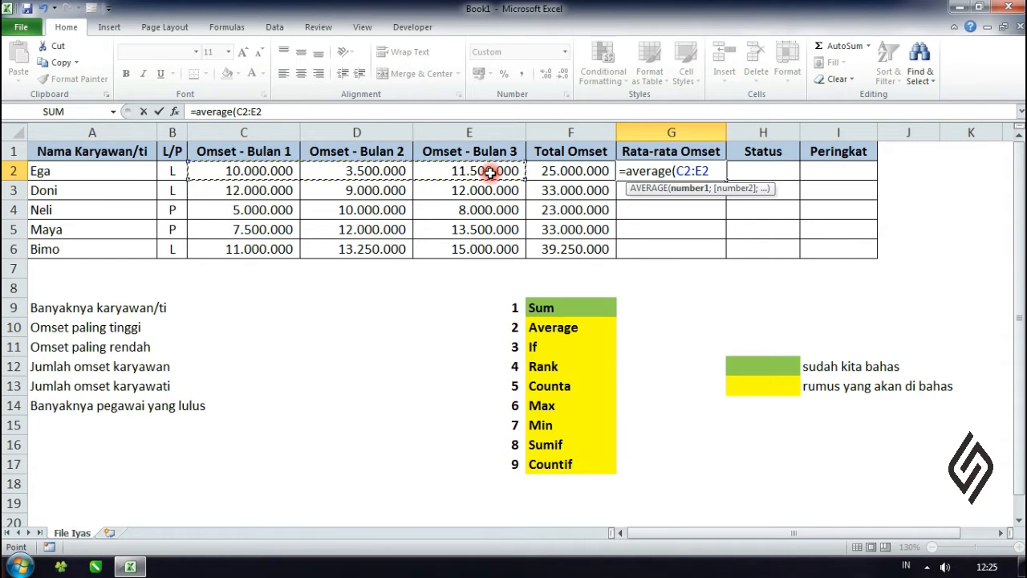
pyautogui.write(')')
pyautogui.press('Return')
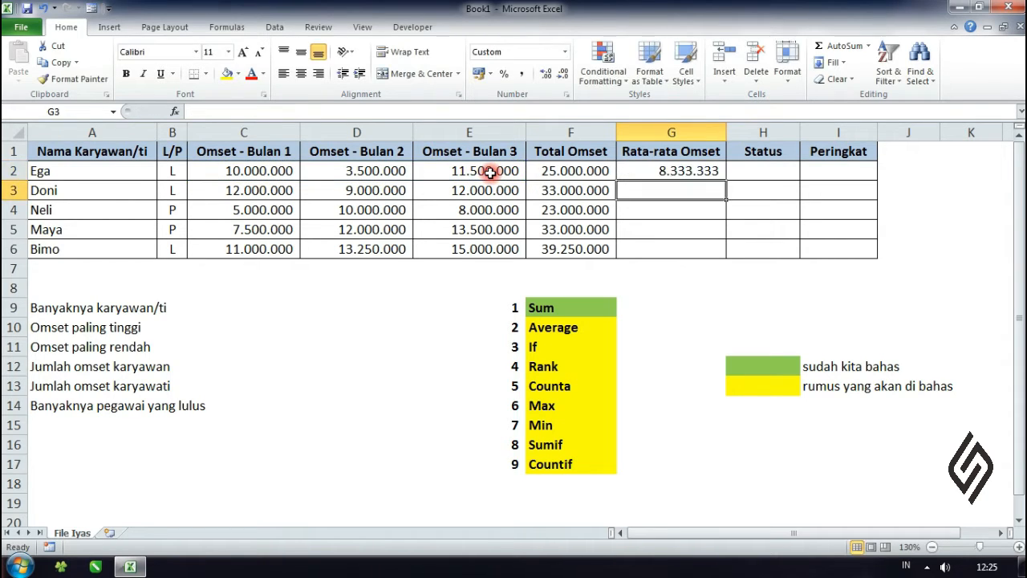
# Step: Fill the Rata-rata Omset formula in G2 down to G6 for the remaining employees
pyautogui.click(634, 173)
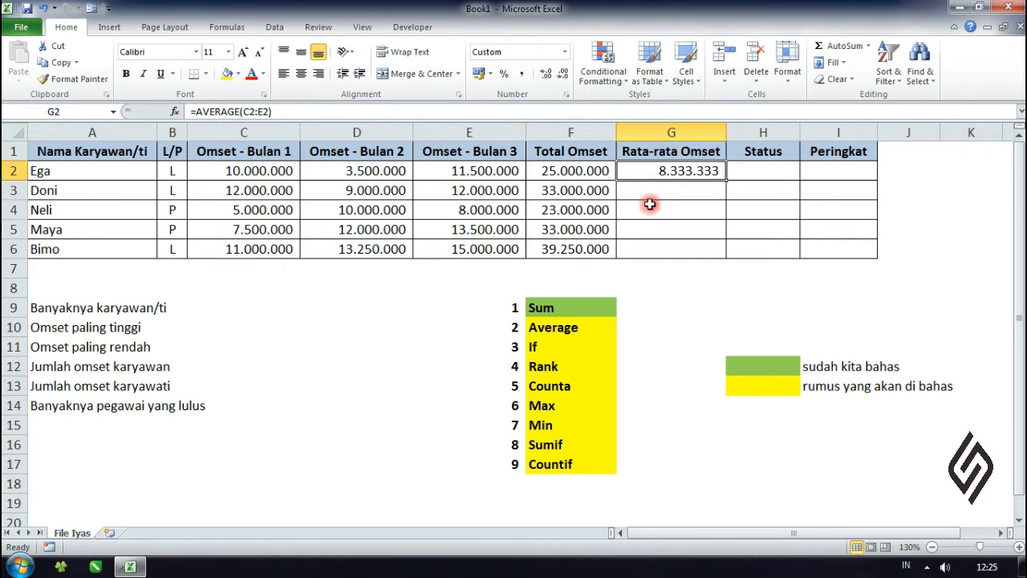
pyautogui.click(652, 206)
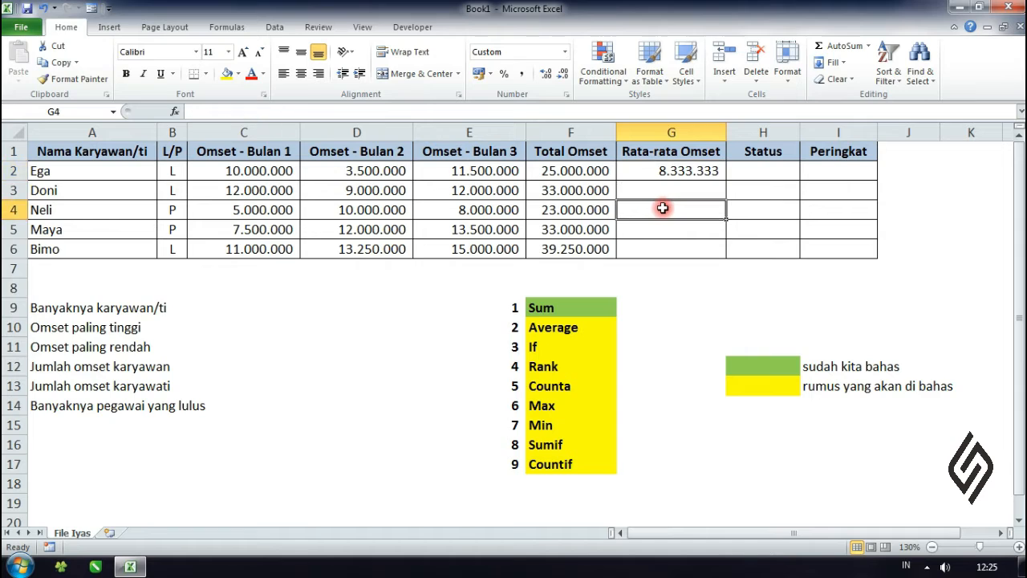
pyautogui.click(684, 168)
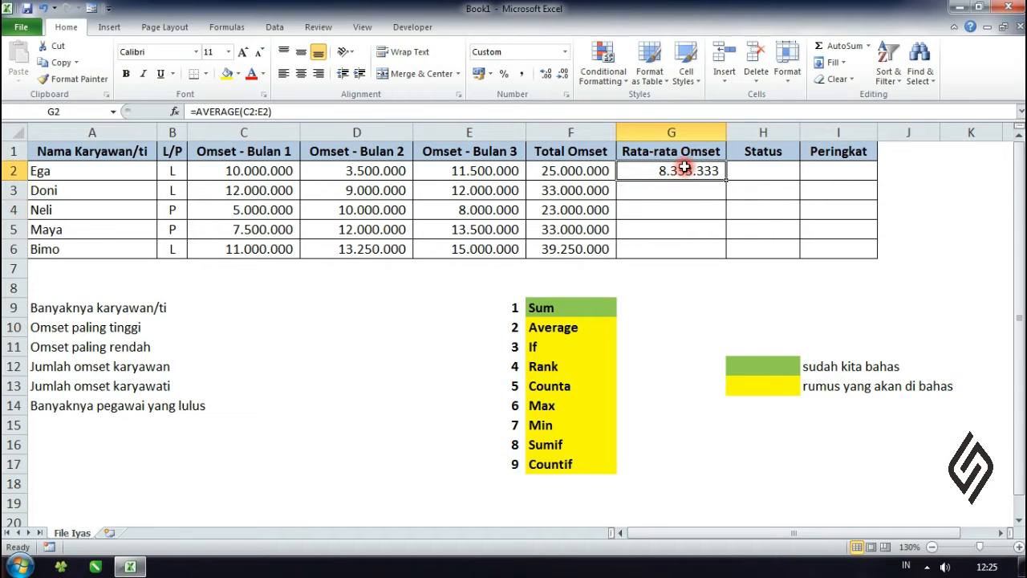
pyautogui.doubleClick(727, 180)
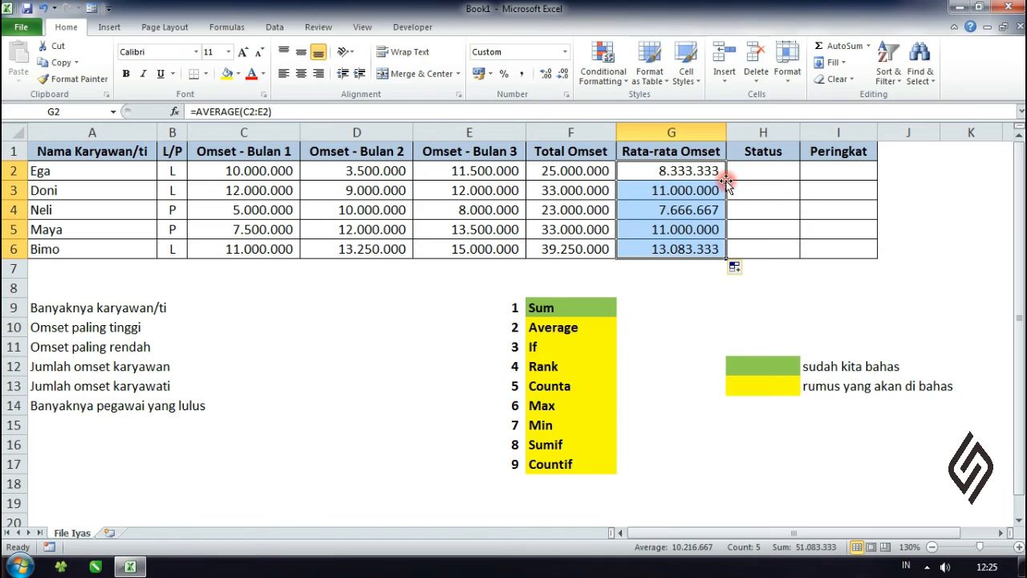
pyautogui.click(709, 227)
pyautogui.click(665, 285)
pyautogui.click(689, 233)
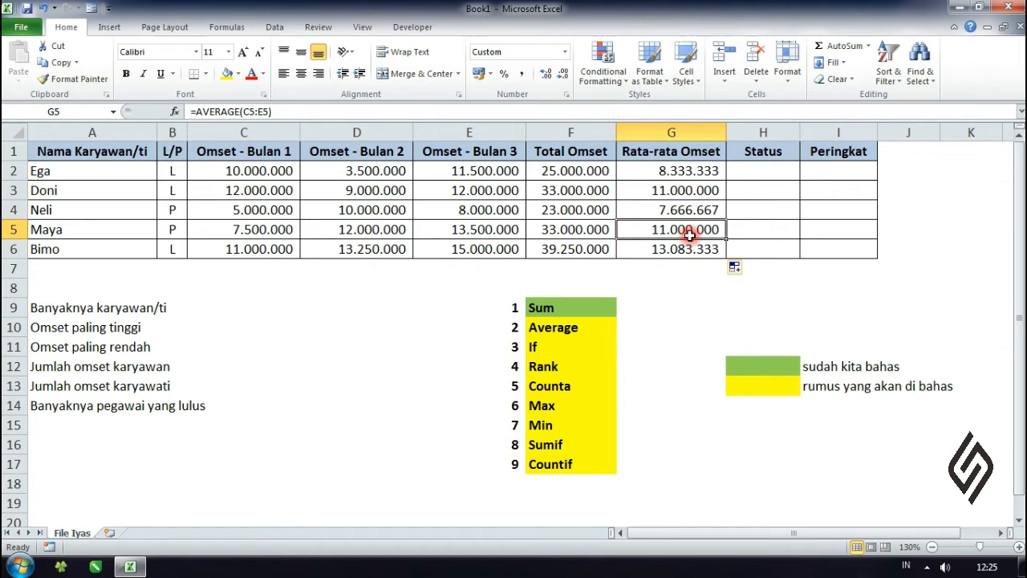
# Step: Fill the Average cell F10 in the function list with the standard light green colour
pyautogui.click(590, 325)
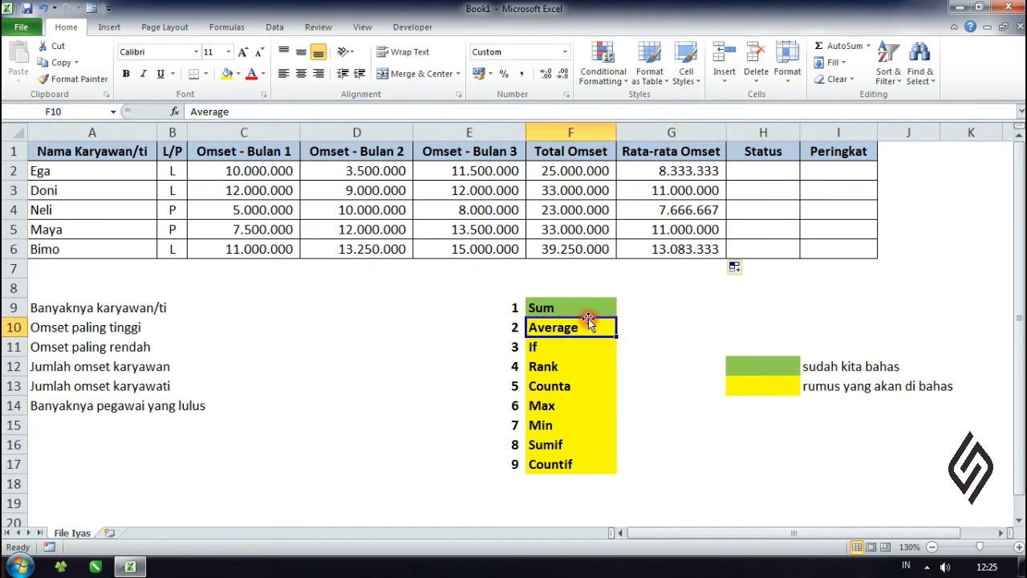
pyautogui.click(237, 73)
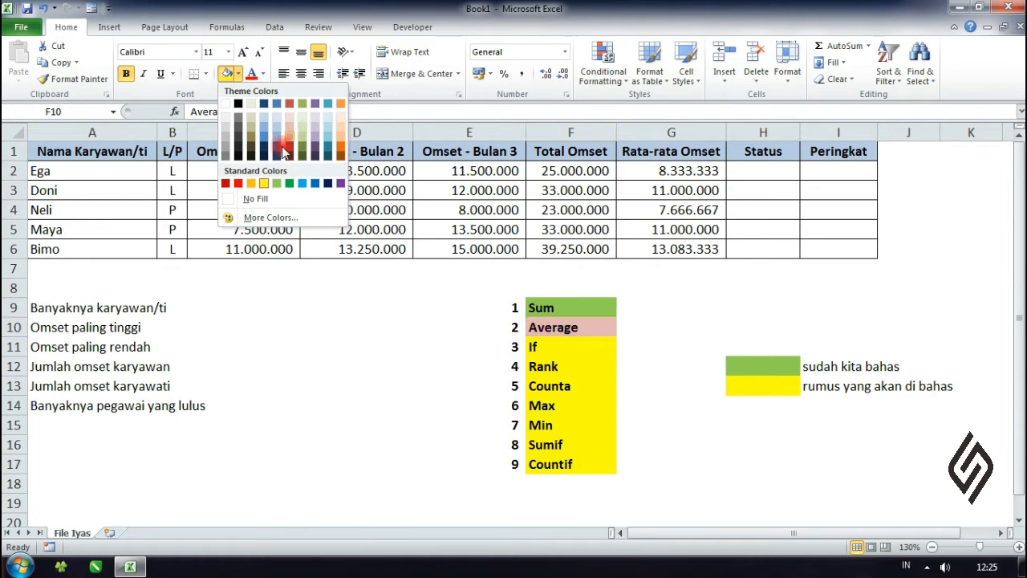
pyautogui.click(274, 182)
pyautogui.click(646, 348)
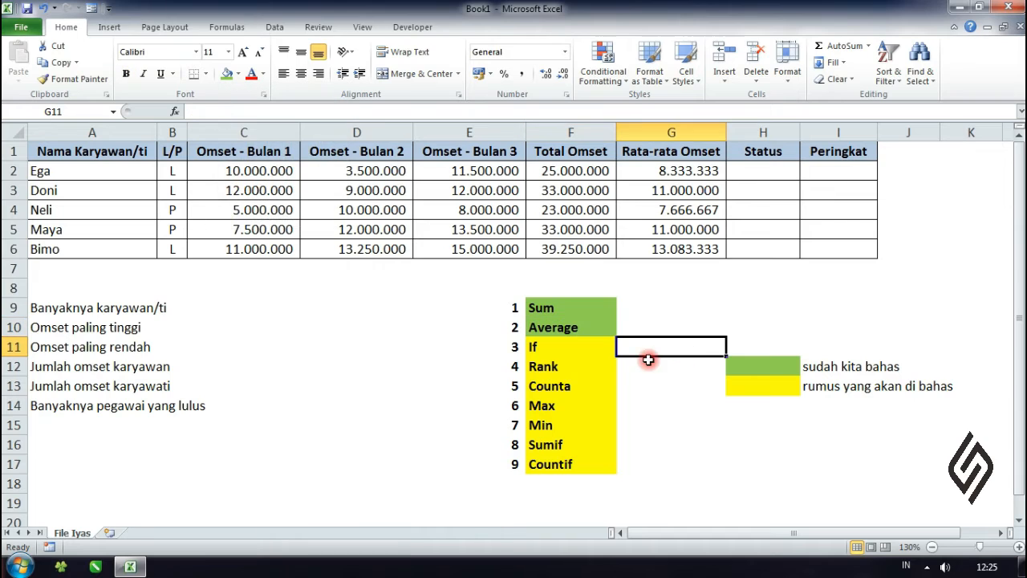
pyautogui.click(675, 303)
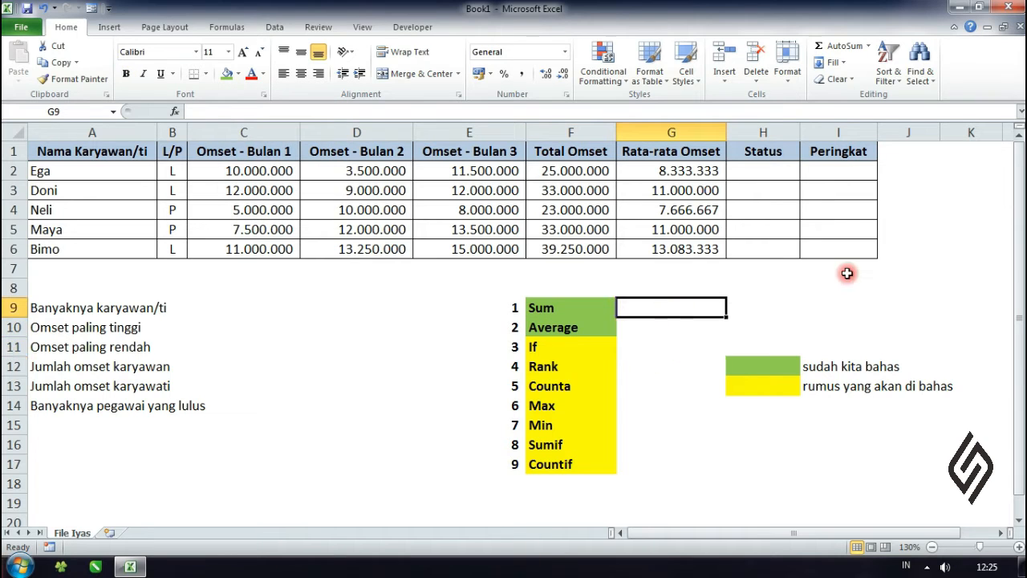
pyautogui.click(912, 333)
pyautogui.click(570, 348)
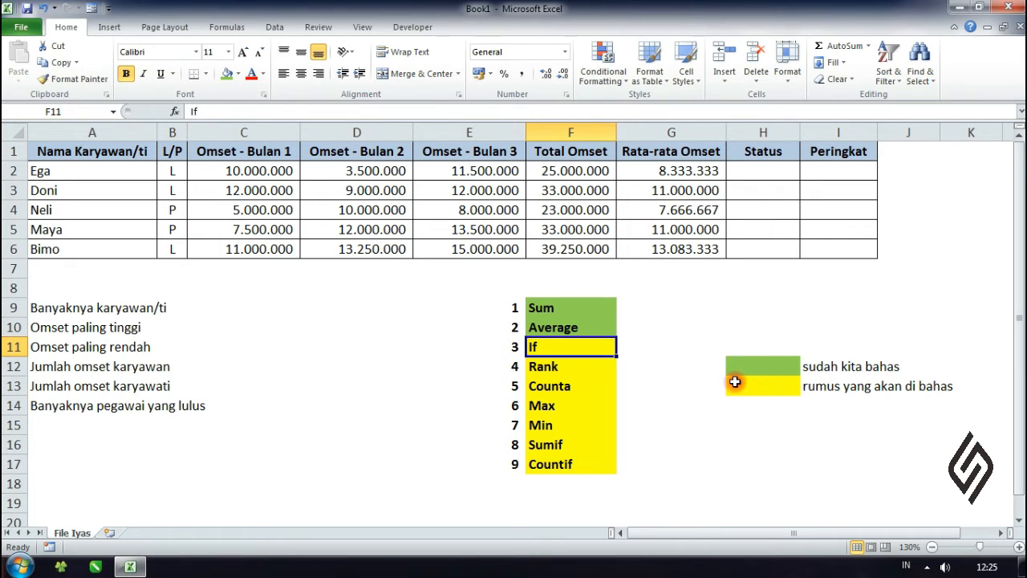
pyautogui.click(729, 326)
pyautogui.click(761, 171)
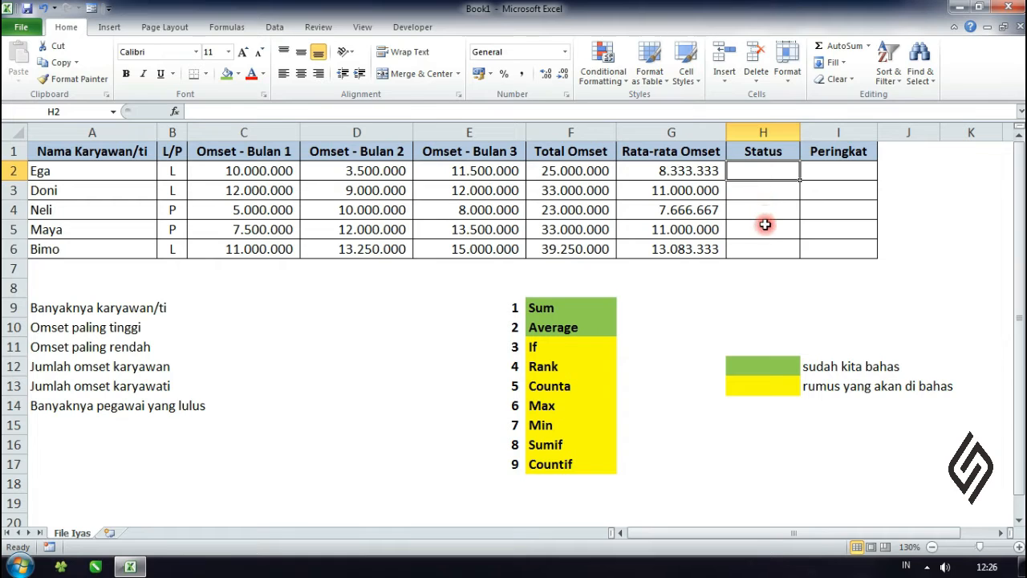
pyautogui.click(760, 224)
pyautogui.click(760, 207)
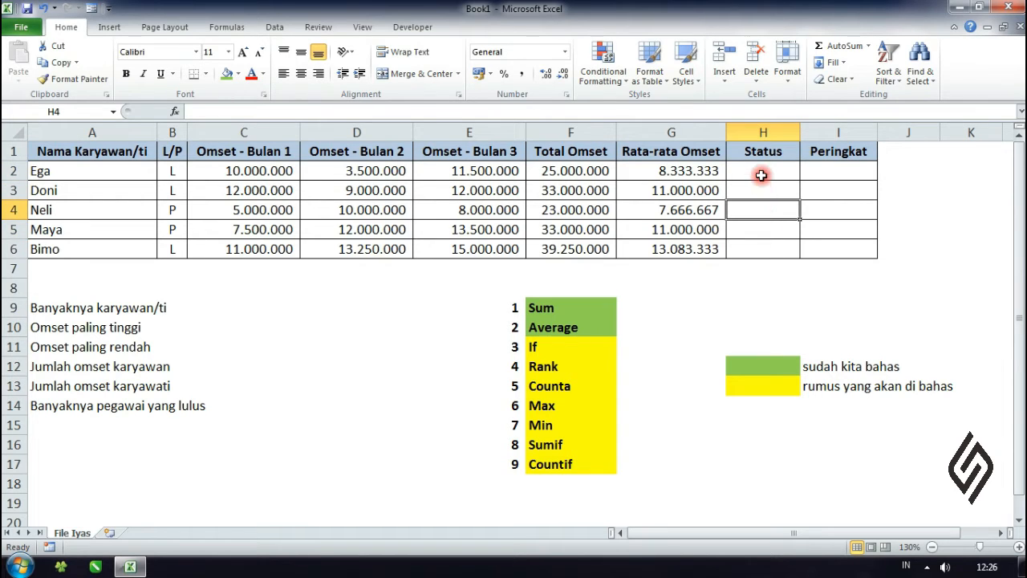
# Step: Enter =IF(F2>30000000;"Lulus";"Gagal") in H2 to set the first employee's status, accepting the proposed formula correction
pyautogui.click(762, 172)
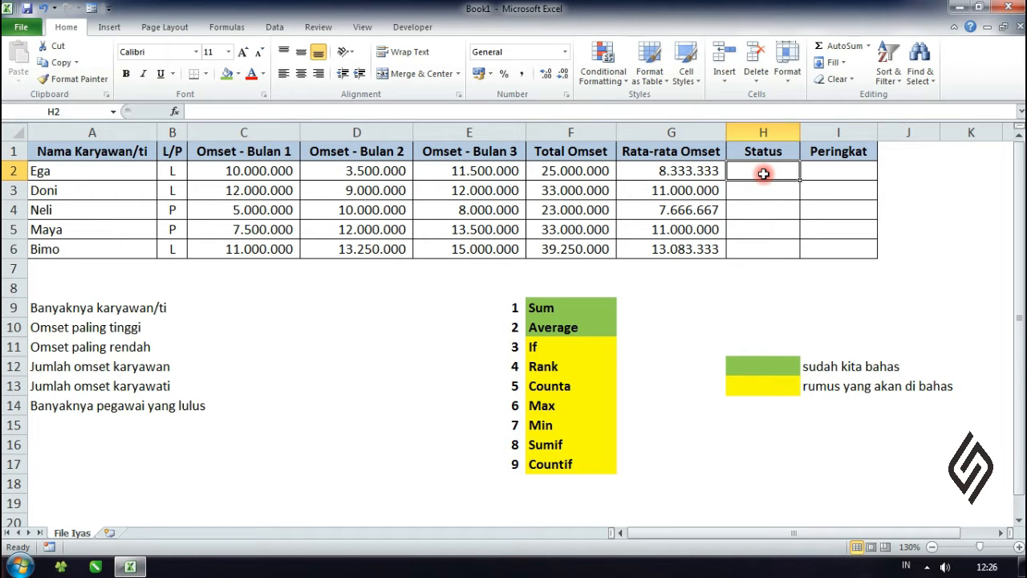
pyautogui.write('=if')
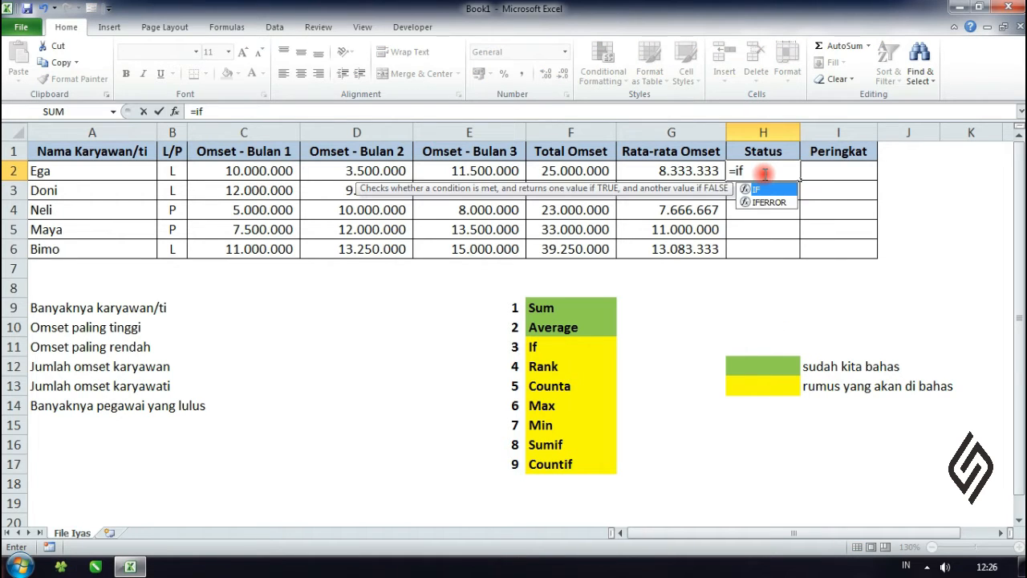
pyautogui.write('(')
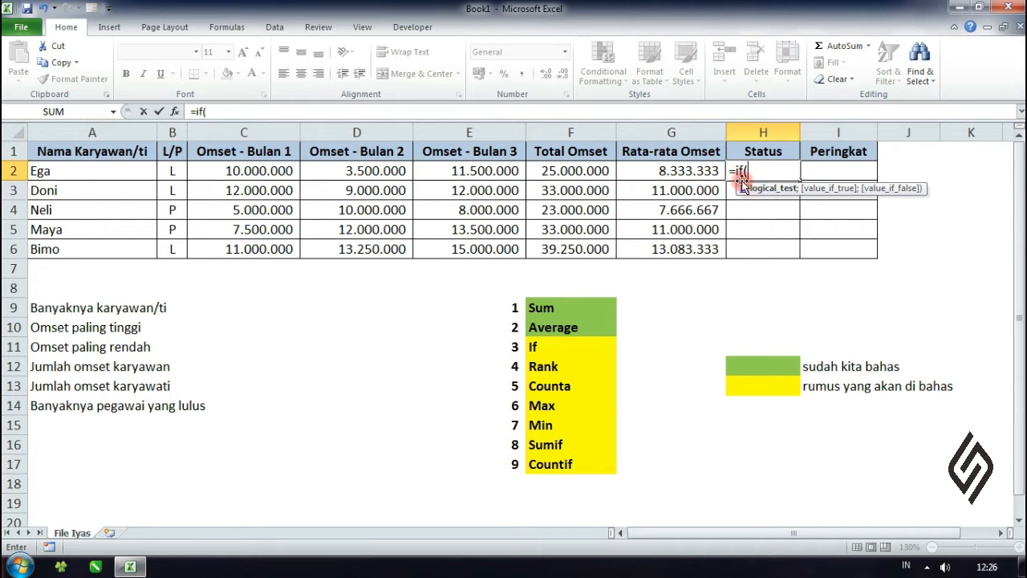
pyautogui.click(590, 171)
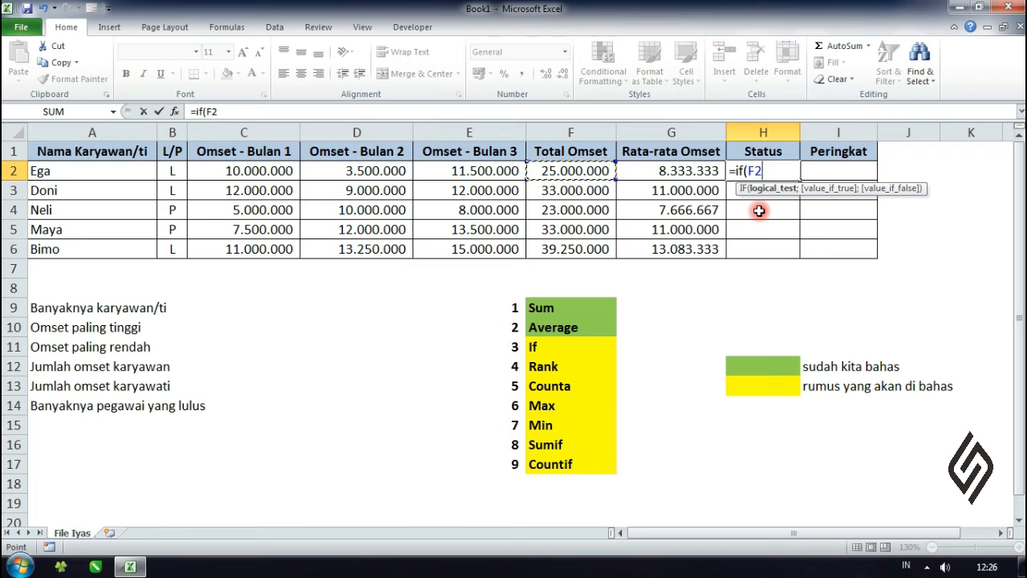
pyautogui.write('>3000000')
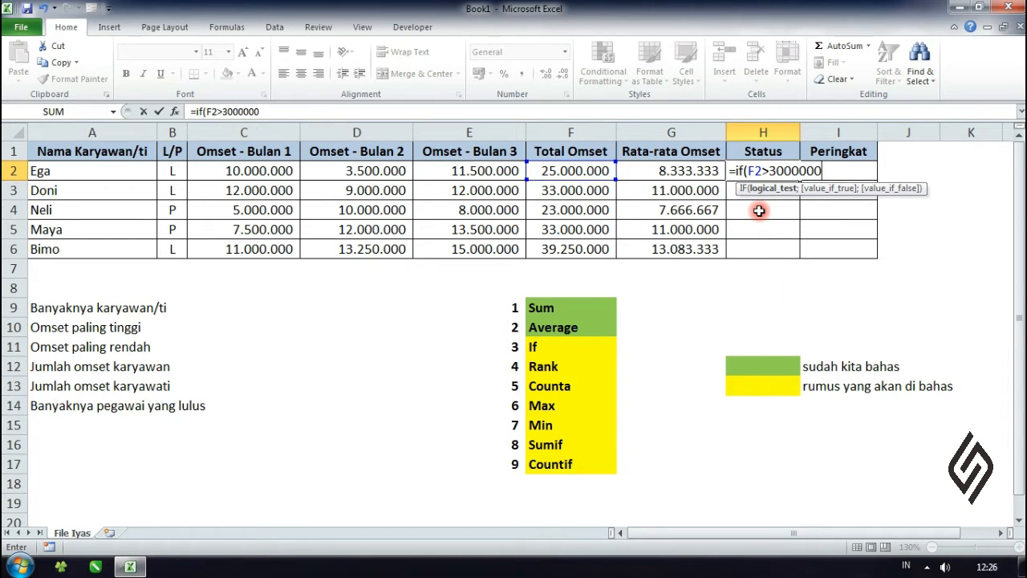
pyautogui.write('0;')
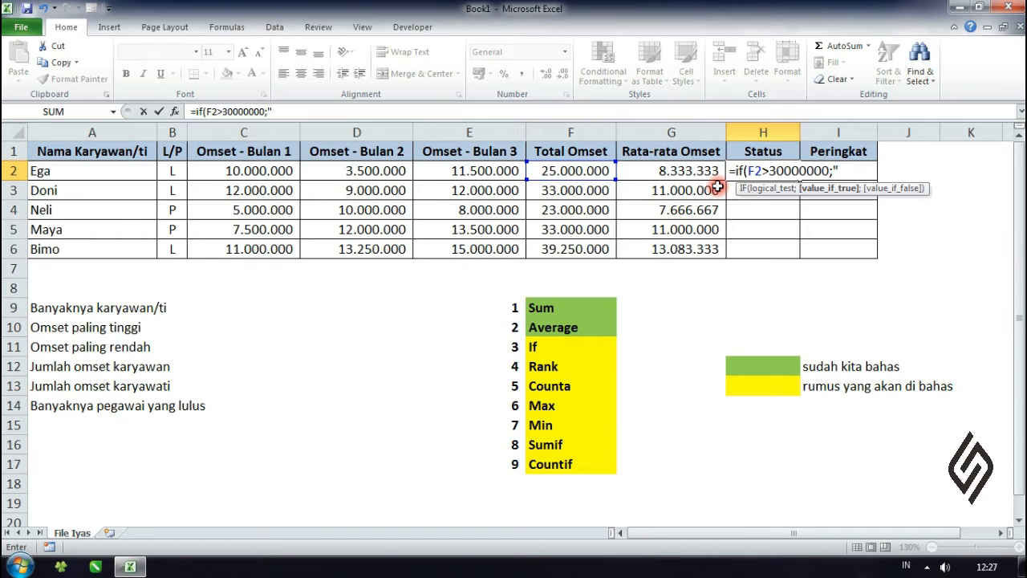
pyautogui.write('Lulus";')
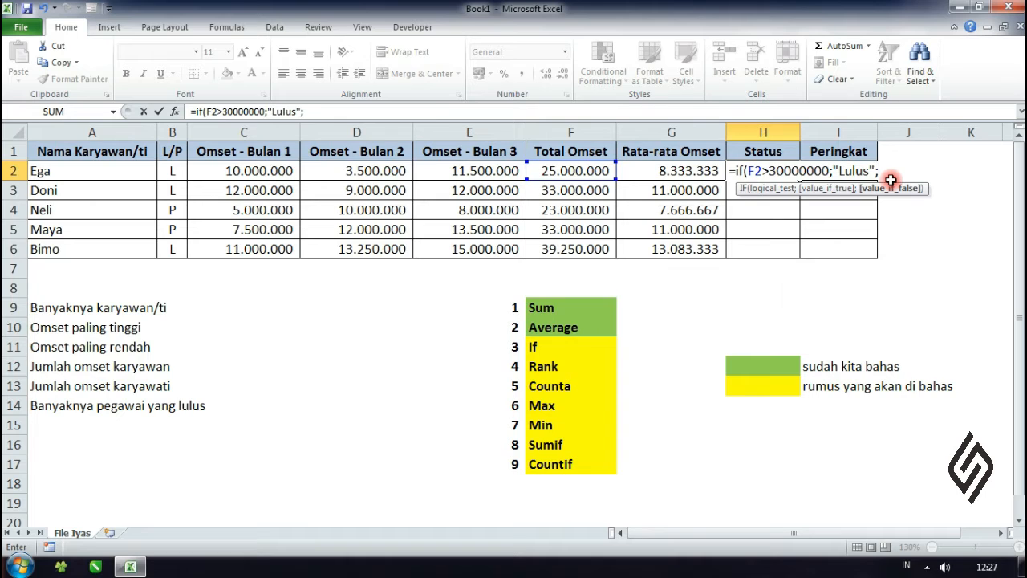
pyautogui.write('Gagal')
pyautogui.press('Return')
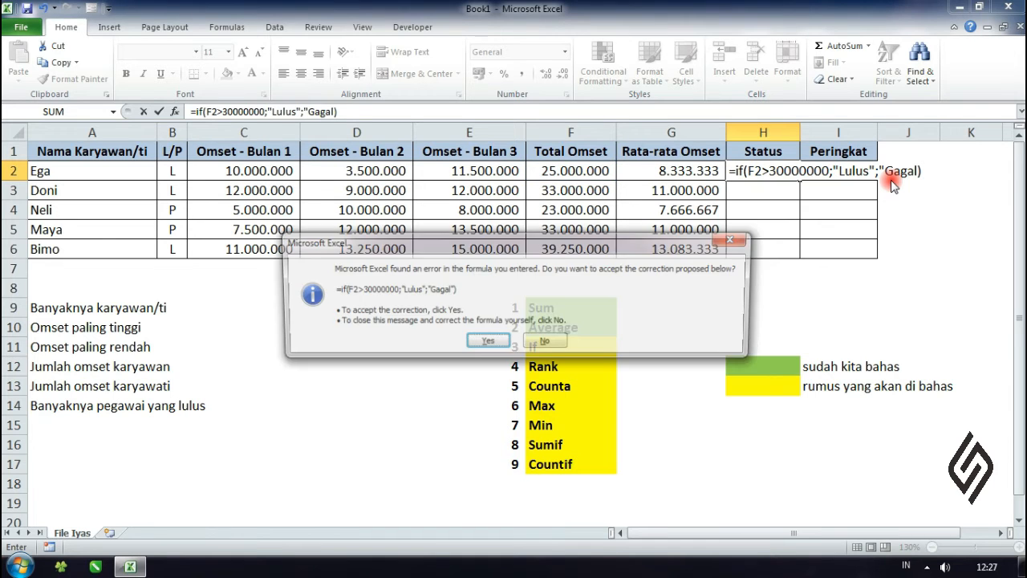
pyautogui.click(487, 342)
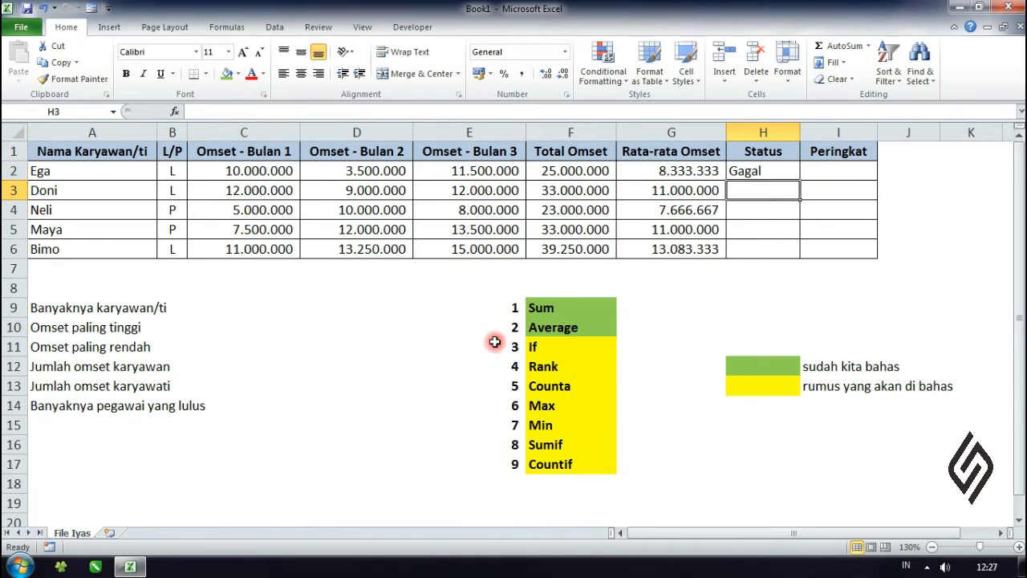
# Step: Fill the Status formula in H2 down to H6 for the remaining employees
pyautogui.click(759, 233)
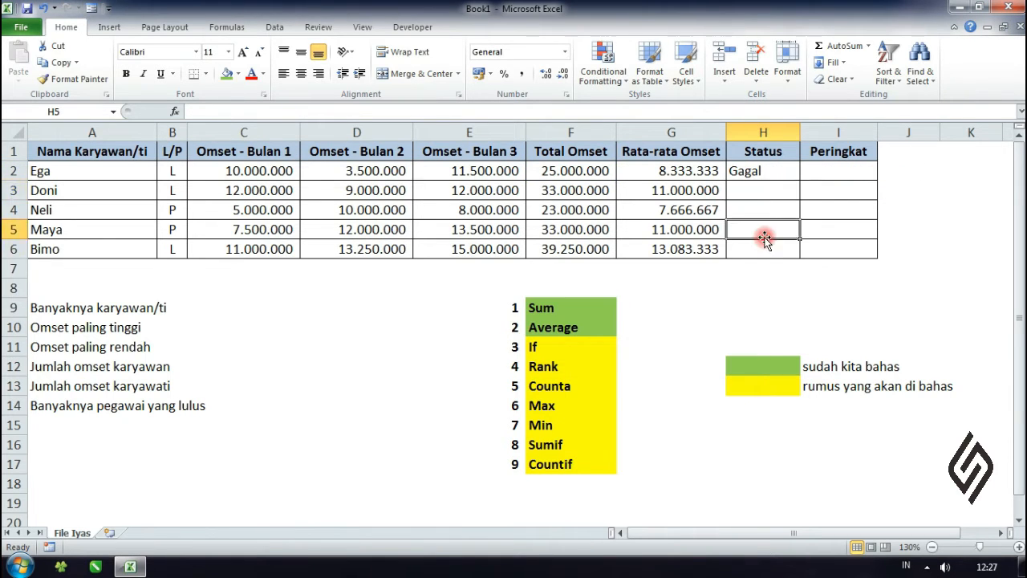
pyautogui.click(759, 169)
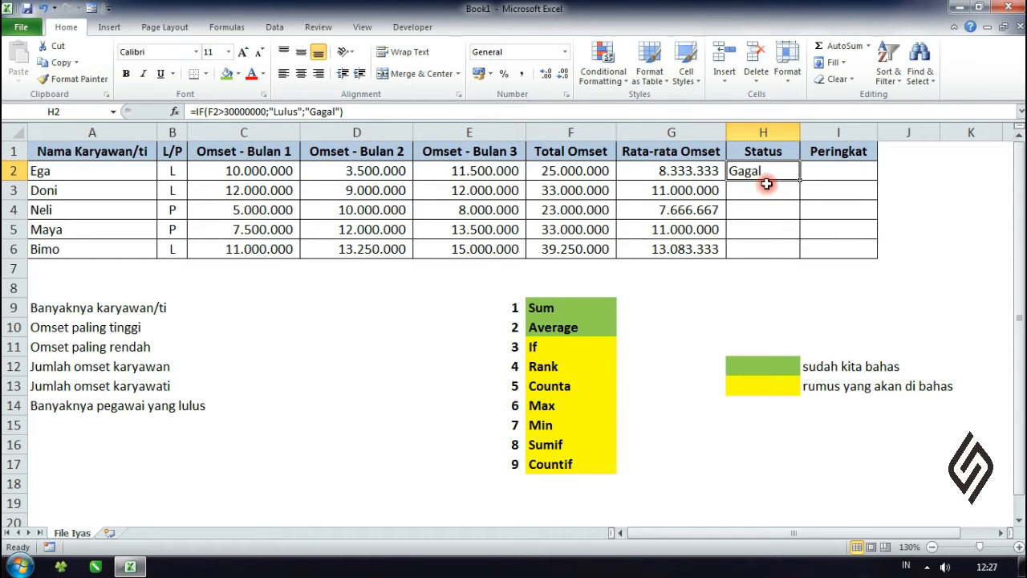
pyautogui.click(776, 204)
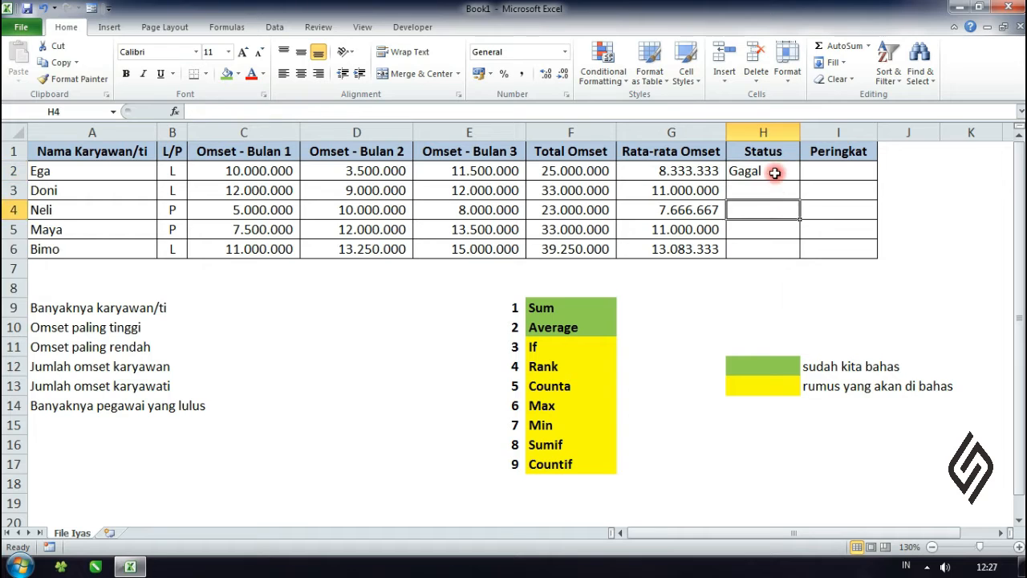
pyautogui.click(774, 170)
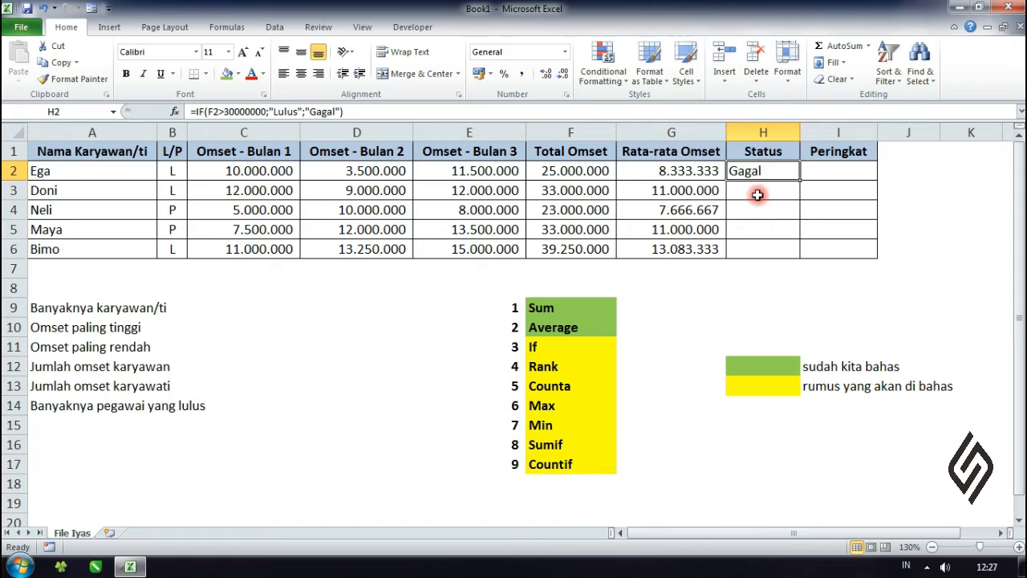
pyautogui.click(570, 170)
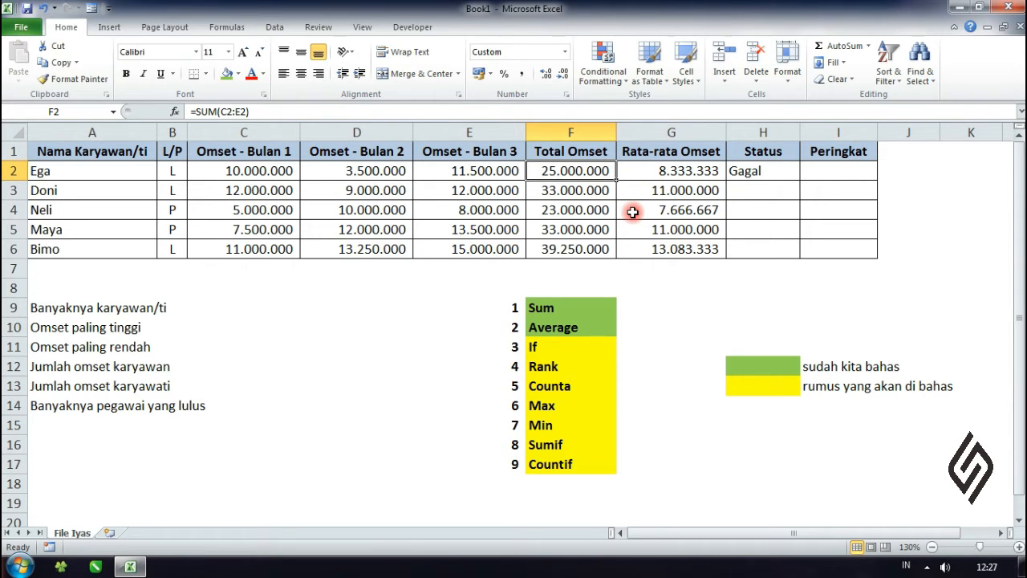
pyautogui.click(766, 168)
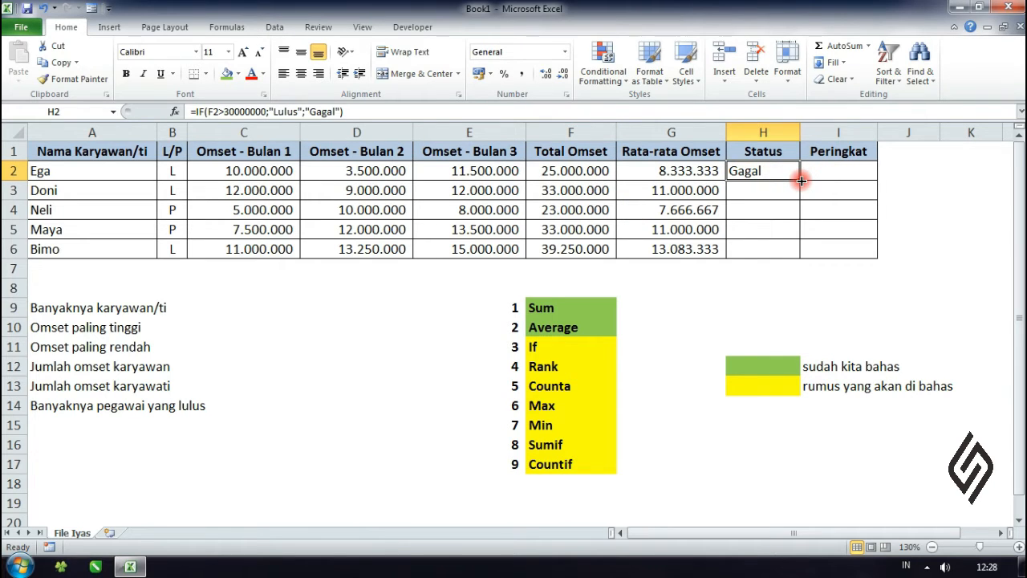
pyautogui.doubleClick(801, 181)
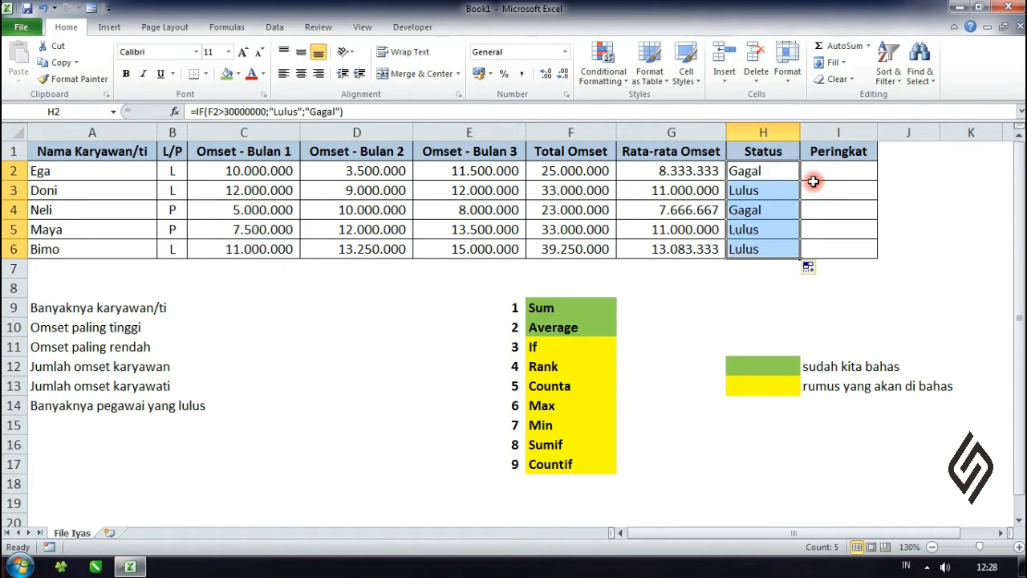
# Step: Check the filled Status results in H3:H5 against the Total Omset values and inspect the IF formula in H5
pyautogui.click(844, 180)
pyautogui.click(778, 193)
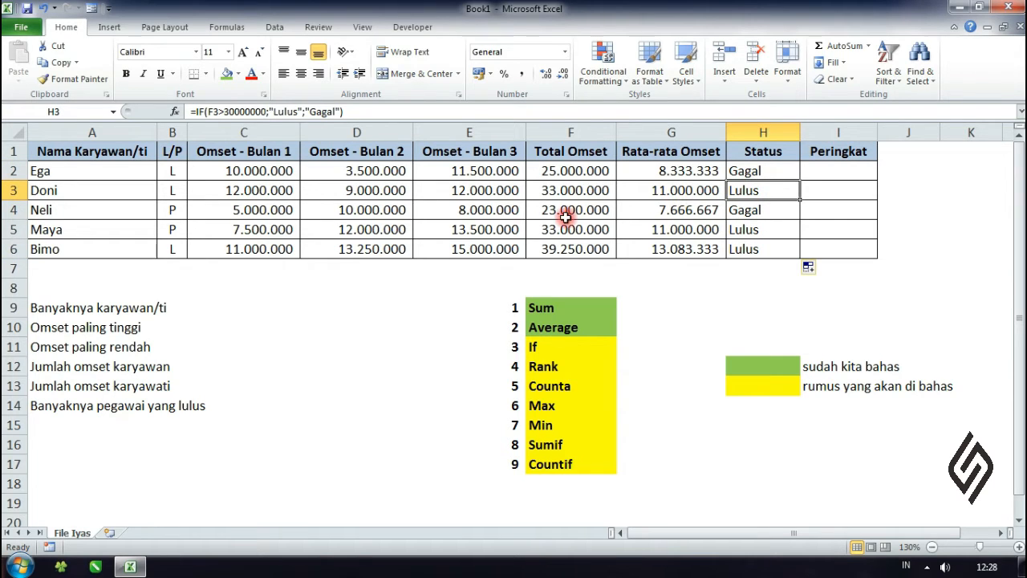
pyautogui.click(802, 211)
pyautogui.click(584, 196)
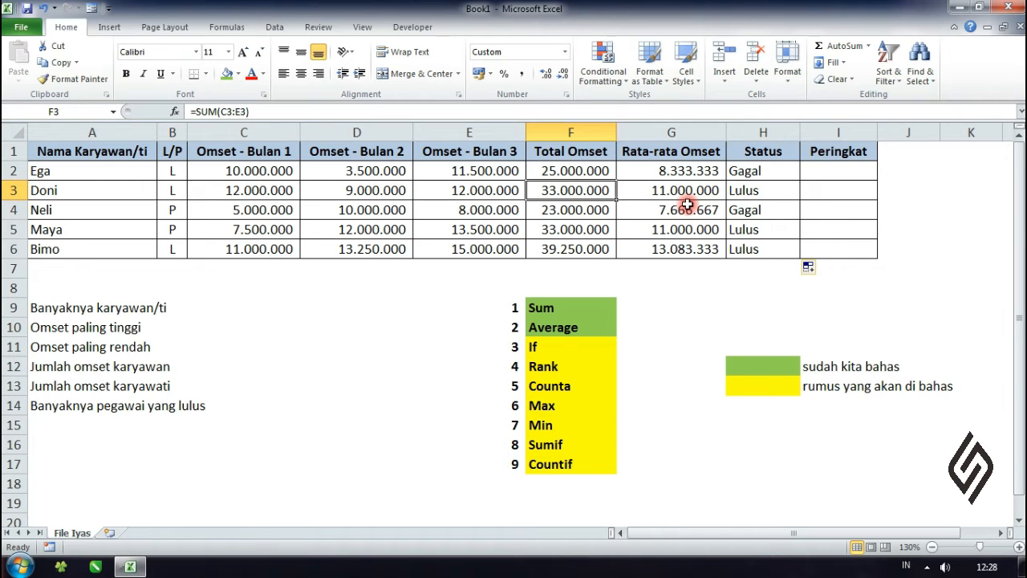
pyautogui.click(742, 191)
pyautogui.click(749, 211)
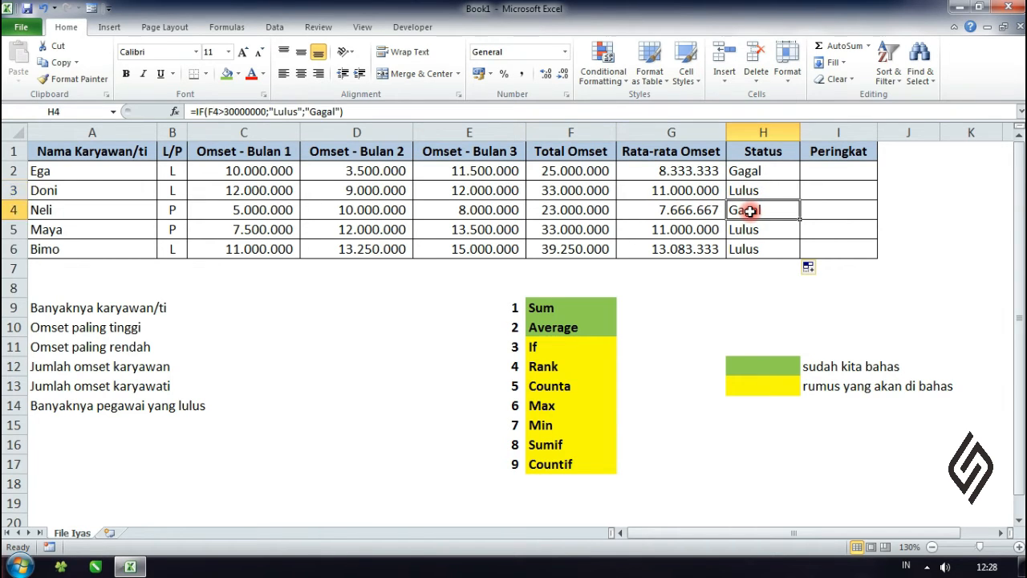
pyautogui.click(750, 229)
pyautogui.doubleClick(749, 229)
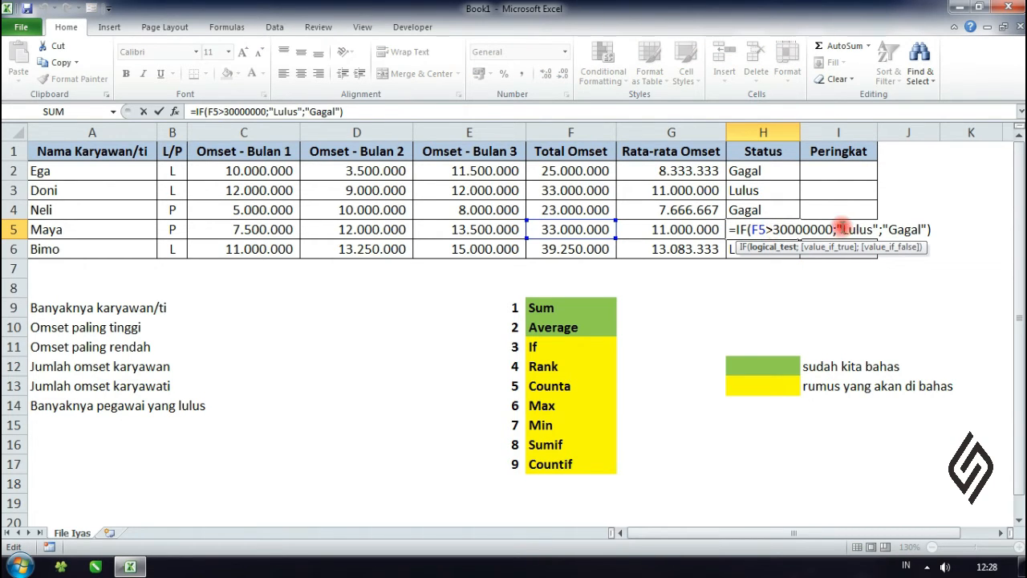
pyautogui.press('Escape')
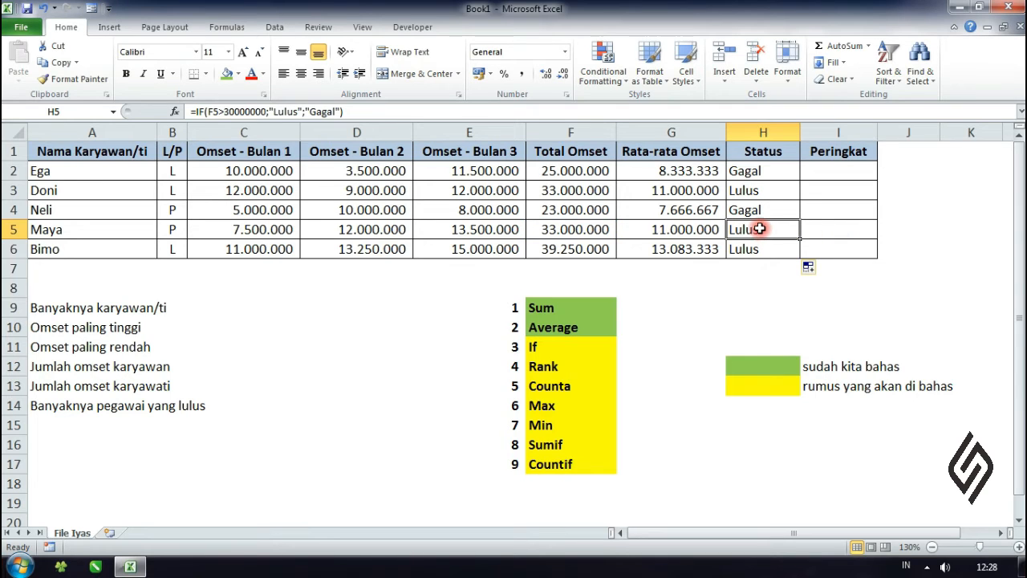
pyautogui.click(756, 281)
pyautogui.click(760, 240)
# Step: Fill the If cell F11 in the function list with the same green colour as the covered functions
pyautogui.click(594, 345)
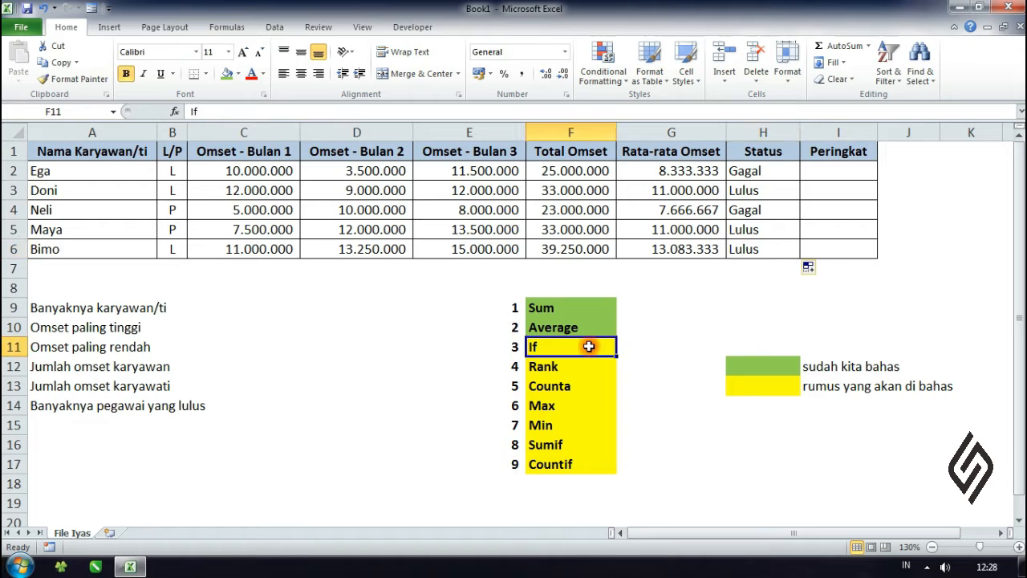
pyautogui.click(228, 73)
pyautogui.click(721, 327)
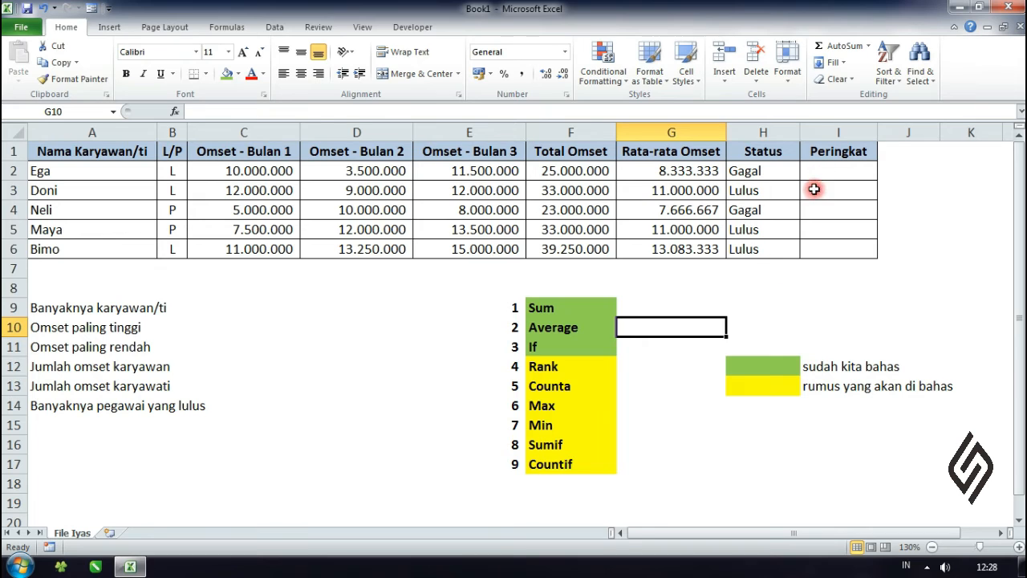
# Step: Enter =RANK(F2;$F$2:$F$6) in I2 to rank the first employee's total turnover, with the comparison range locked as absolute
pyautogui.click(581, 364)
pyautogui.click(732, 309)
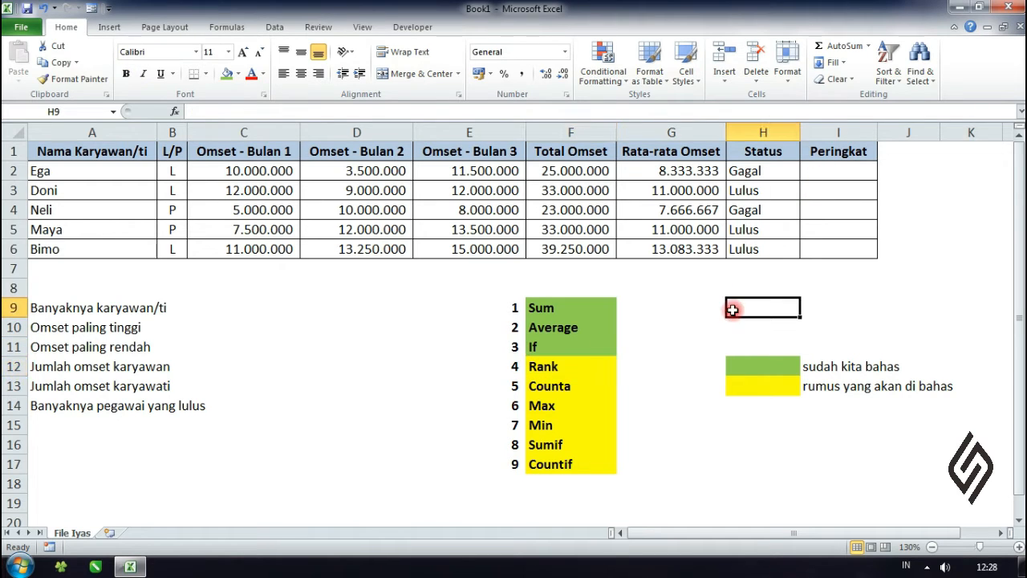
pyautogui.click(857, 172)
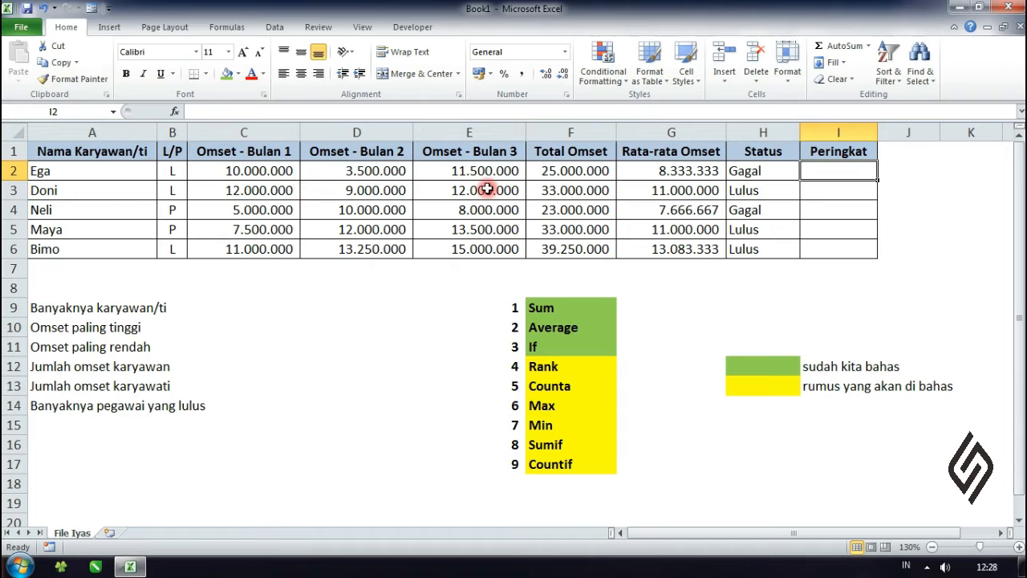
pyautogui.click(849, 249)
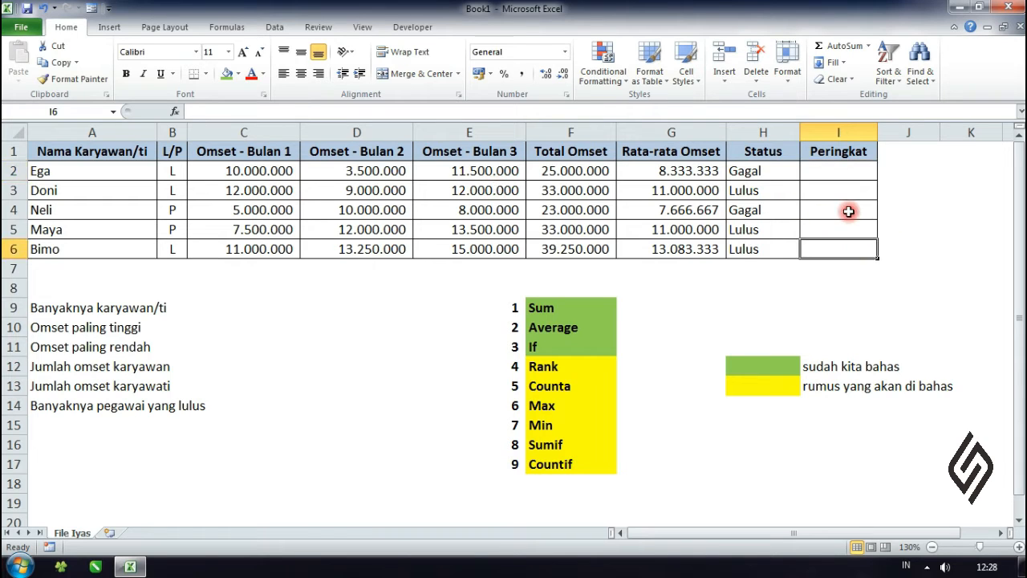
pyautogui.click(844, 176)
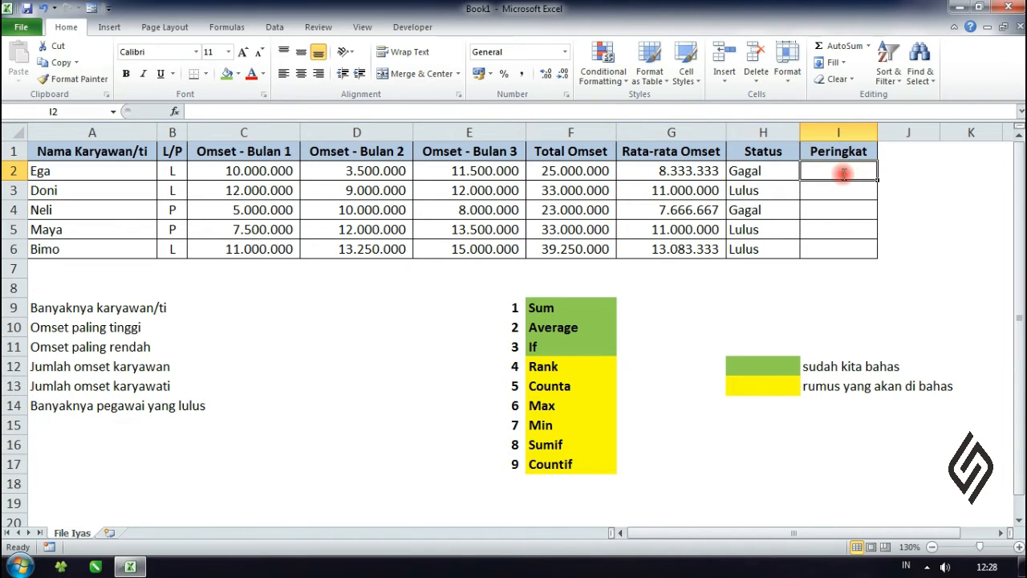
pyautogui.write('=rank')
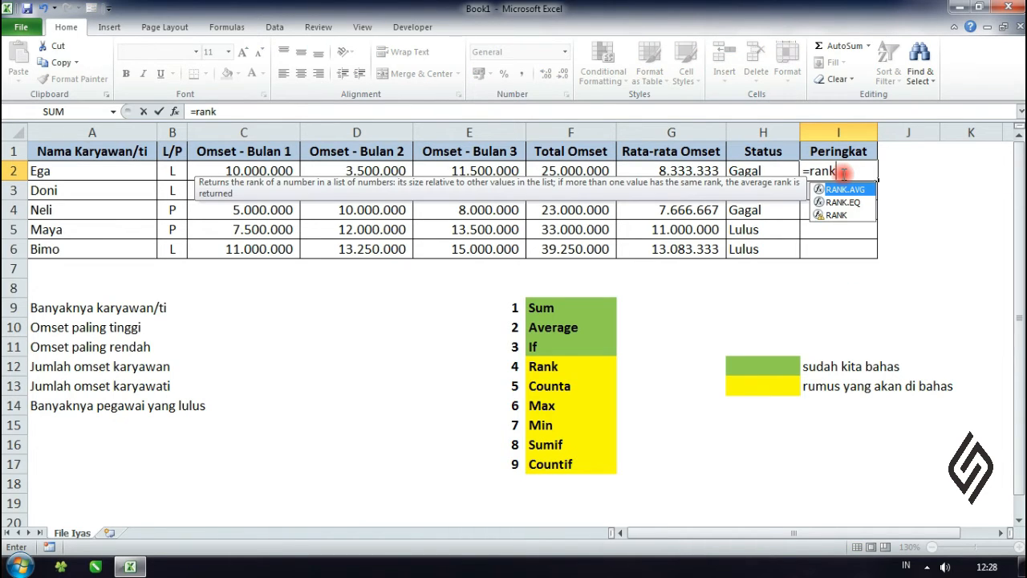
pyautogui.write('(')
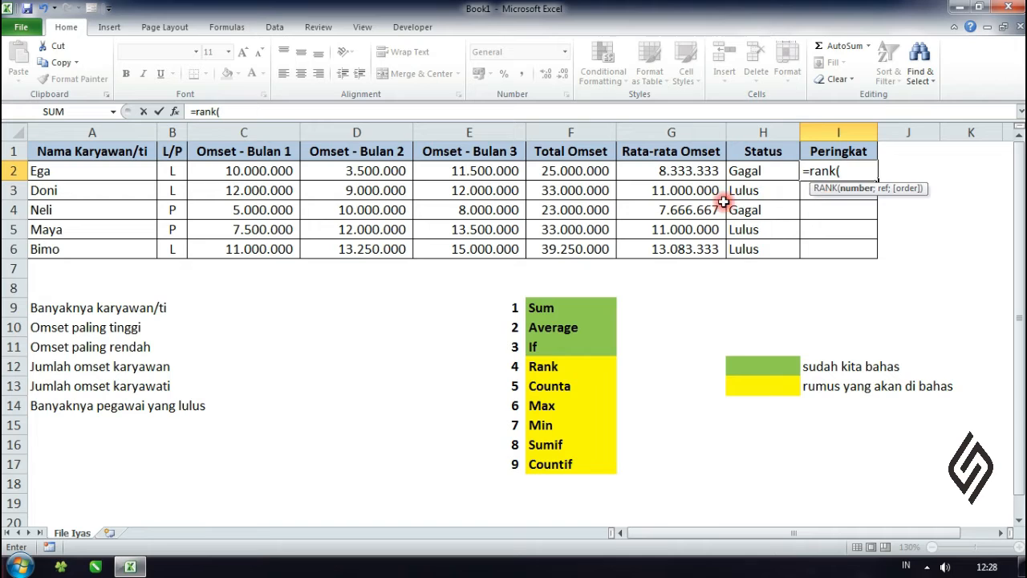
pyautogui.click(590, 172)
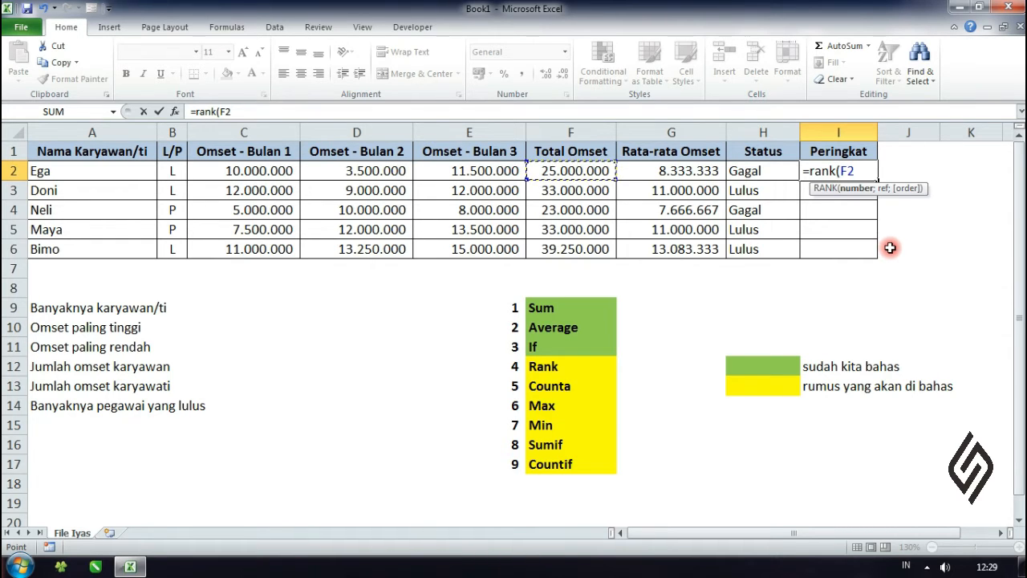
pyautogui.write(';')
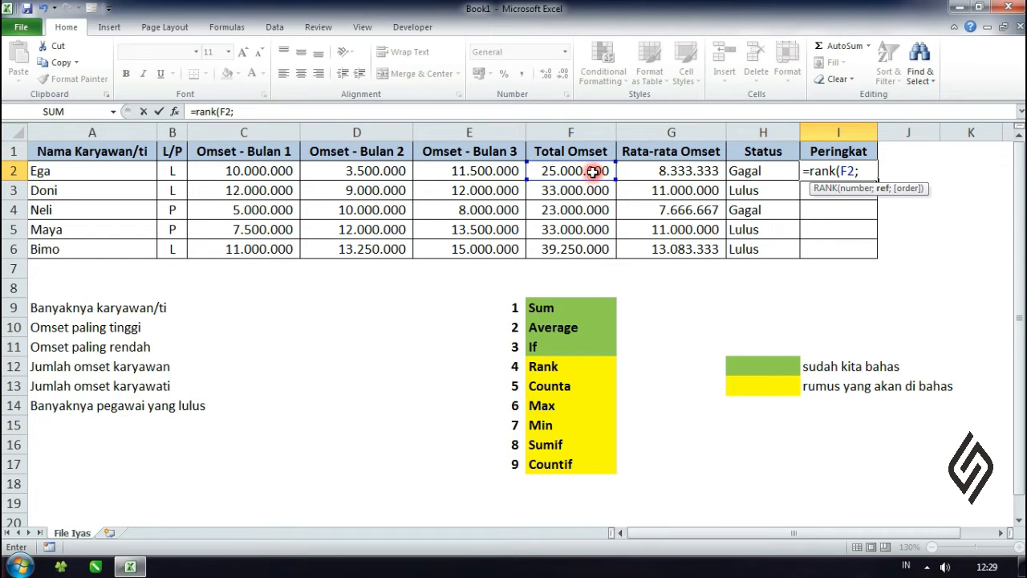
pyautogui.moveTo(592, 172); pyautogui.dragTo(582, 250)
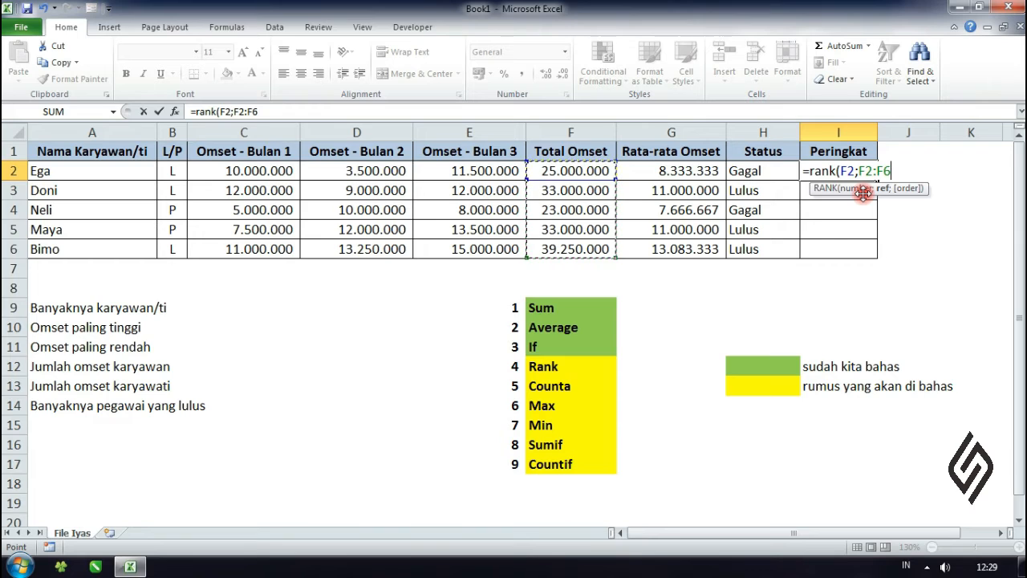
pyautogui.press('F4')
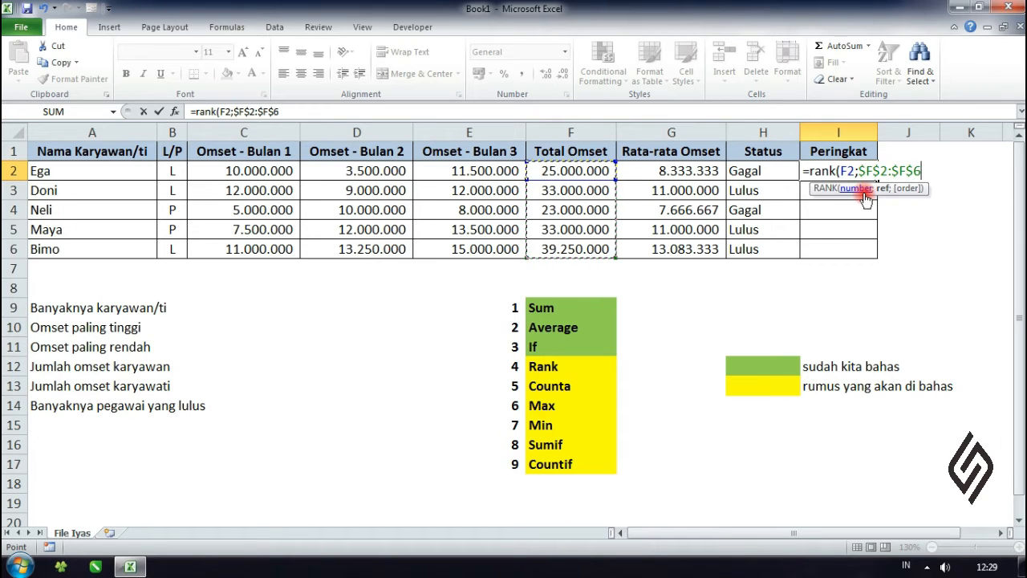
pyautogui.write(')')
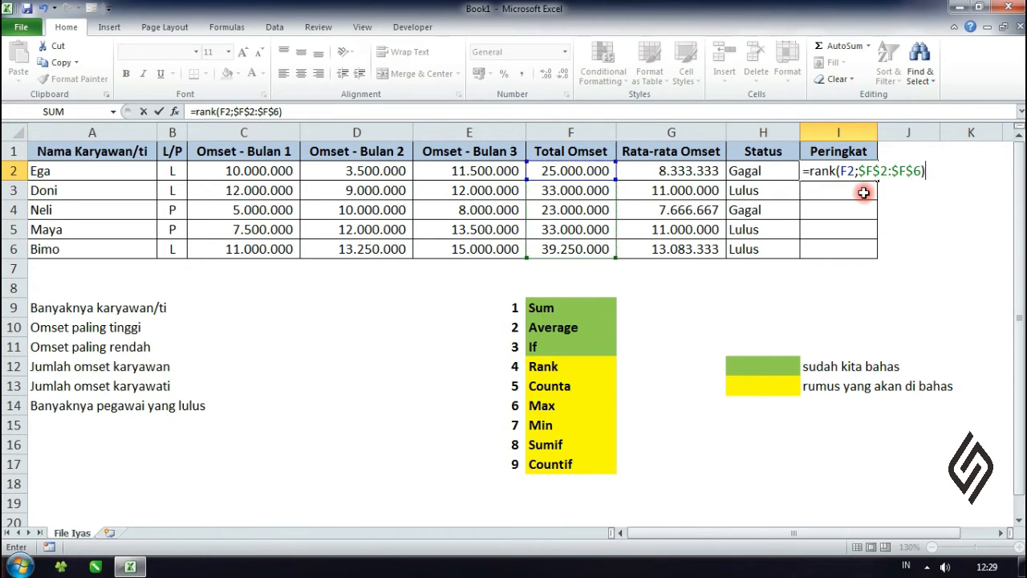
pyautogui.press('Return')
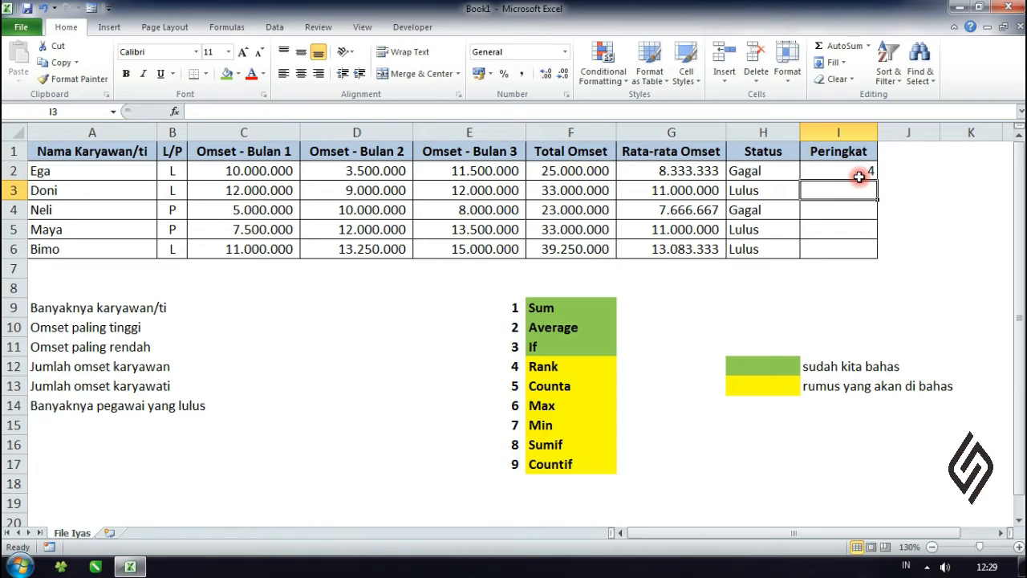
# Step: Fill the Peringkat formula in I2 down to I6 for the remaining employees
pyautogui.click(857, 170)
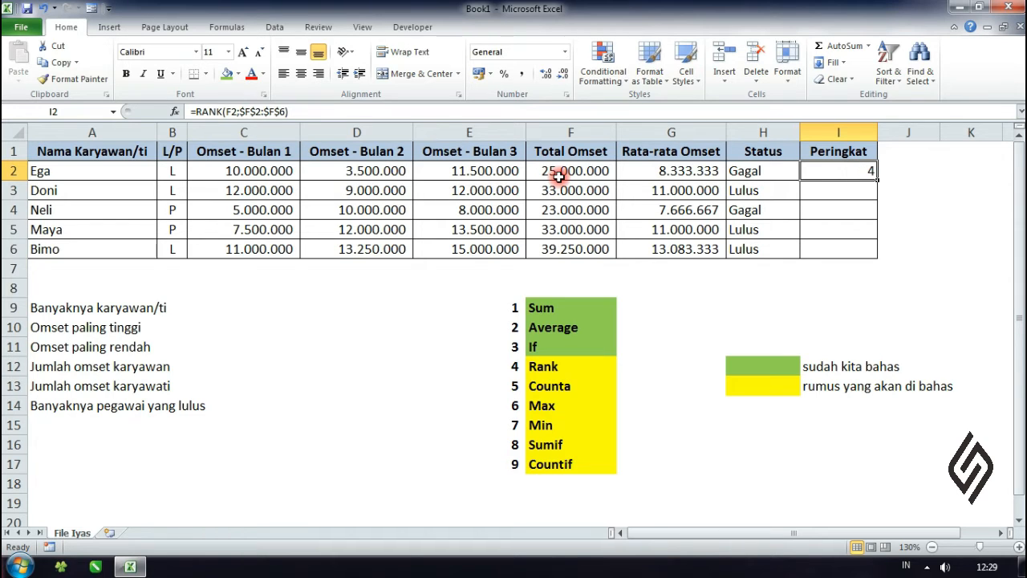
pyautogui.click(856, 207)
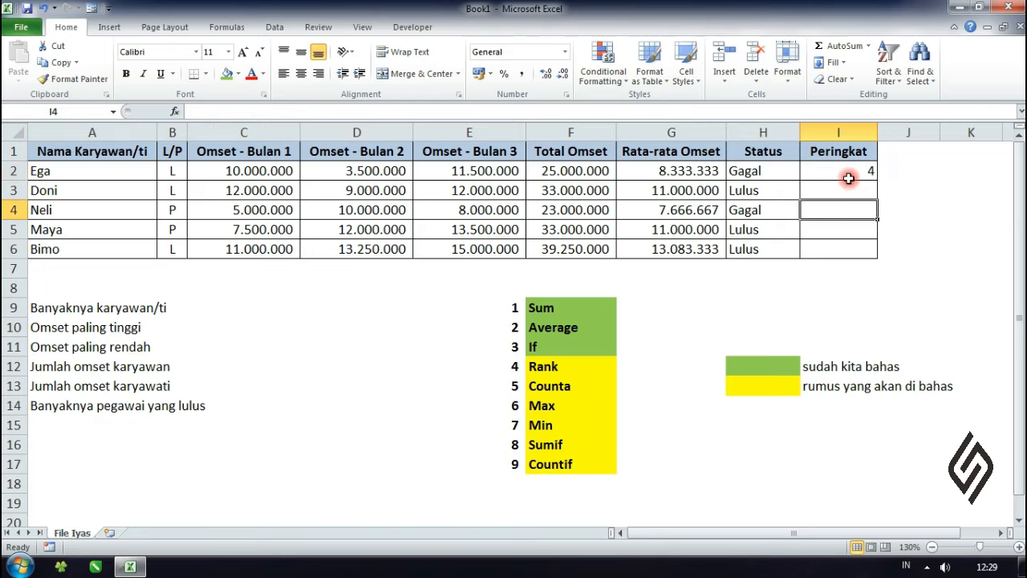
pyautogui.click(857, 179)
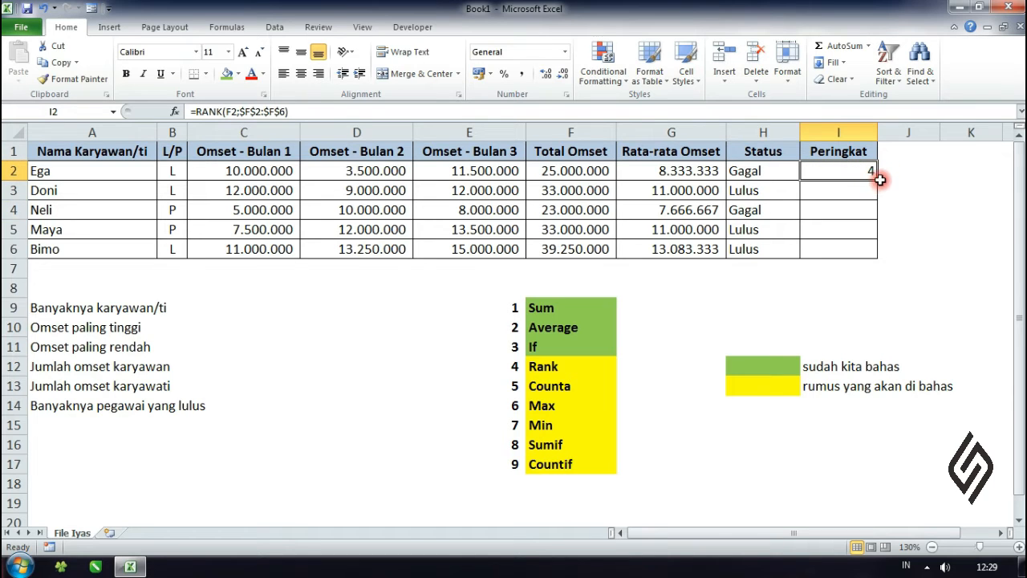
pyautogui.doubleClick(880, 180)
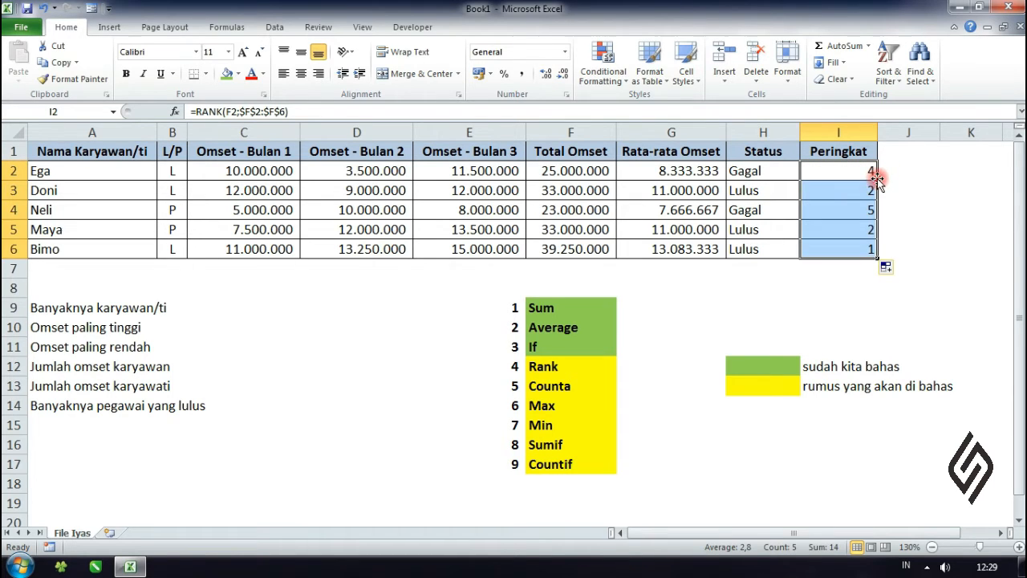
# Step: Check the Peringkat results in I4:I6 against the employees' Total Omset values
pyautogui.click(959, 186)
pyautogui.click(875, 245)
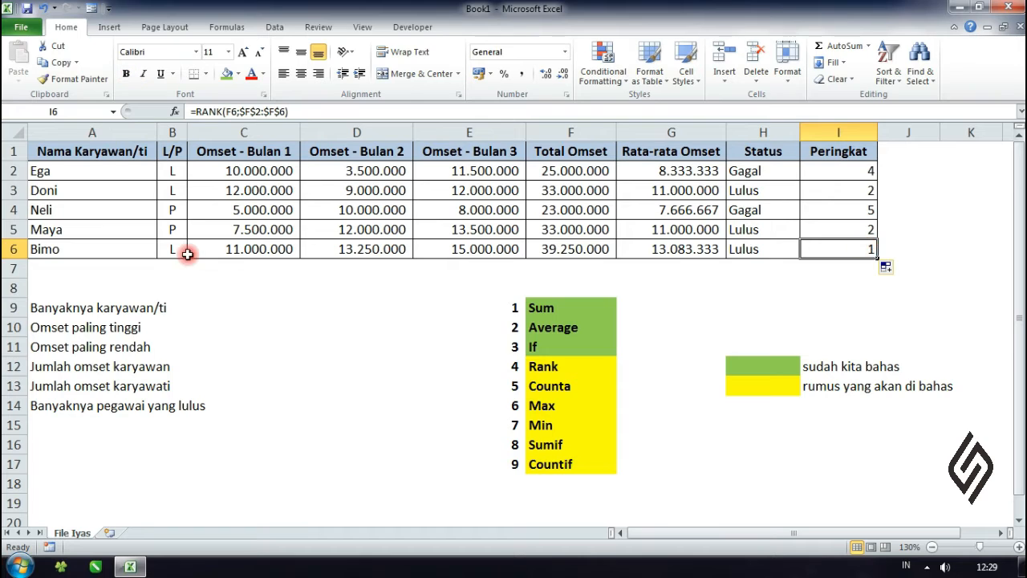
pyautogui.click(153, 252)
pyautogui.click(867, 247)
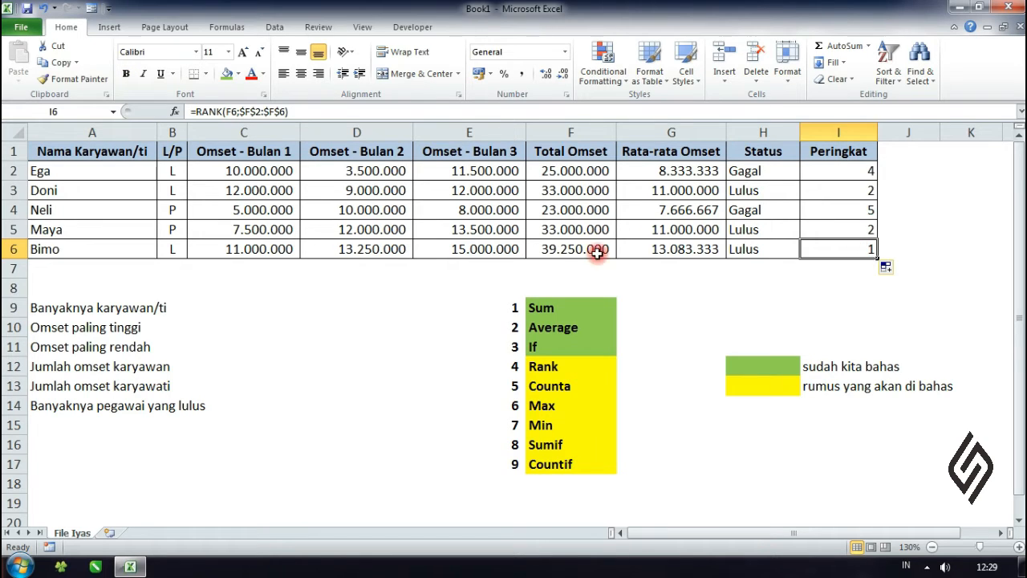
pyautogui.click(565, 253)
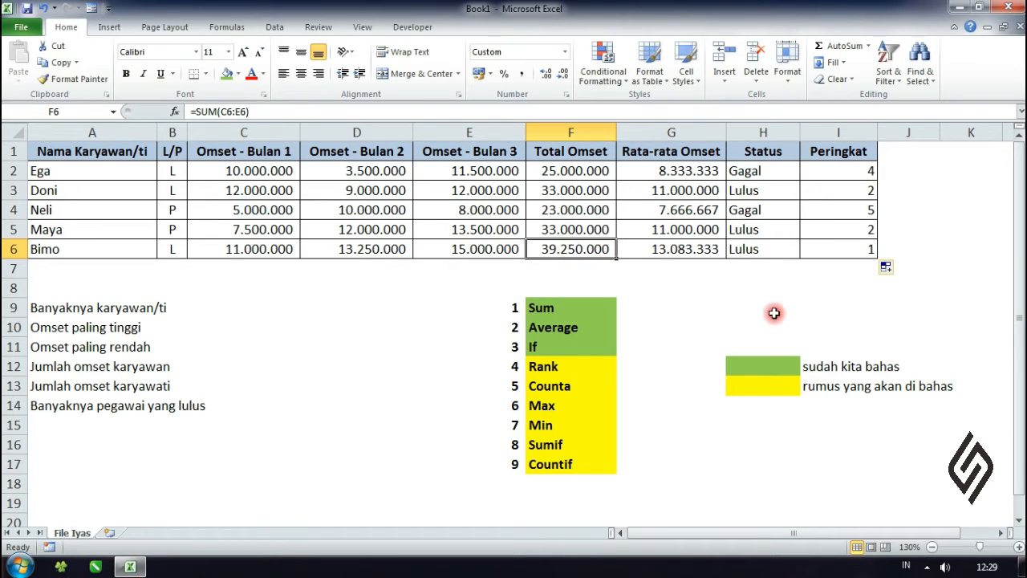
pyautogui.click(867, 230)
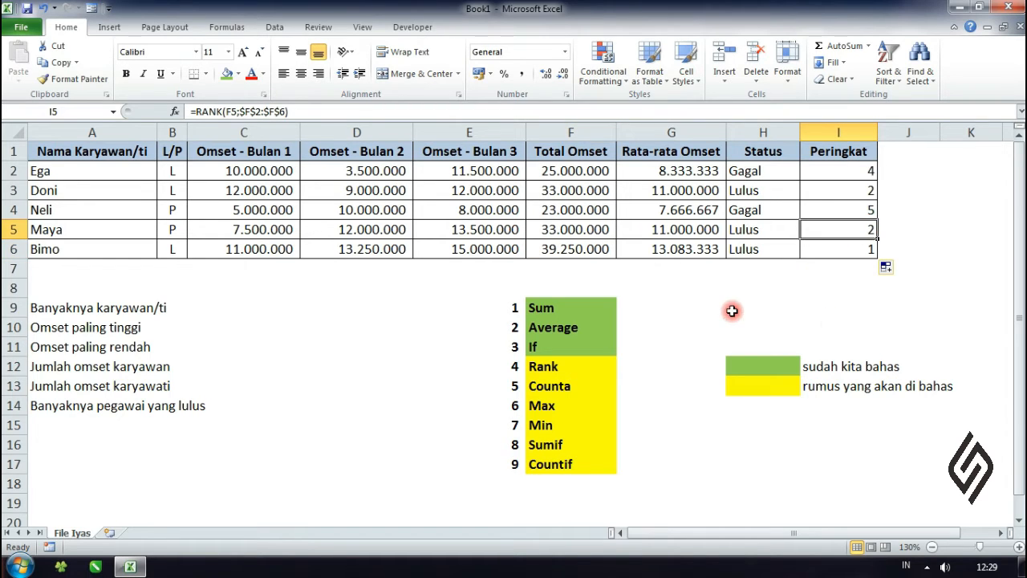
pyautogui.click(835, 213)
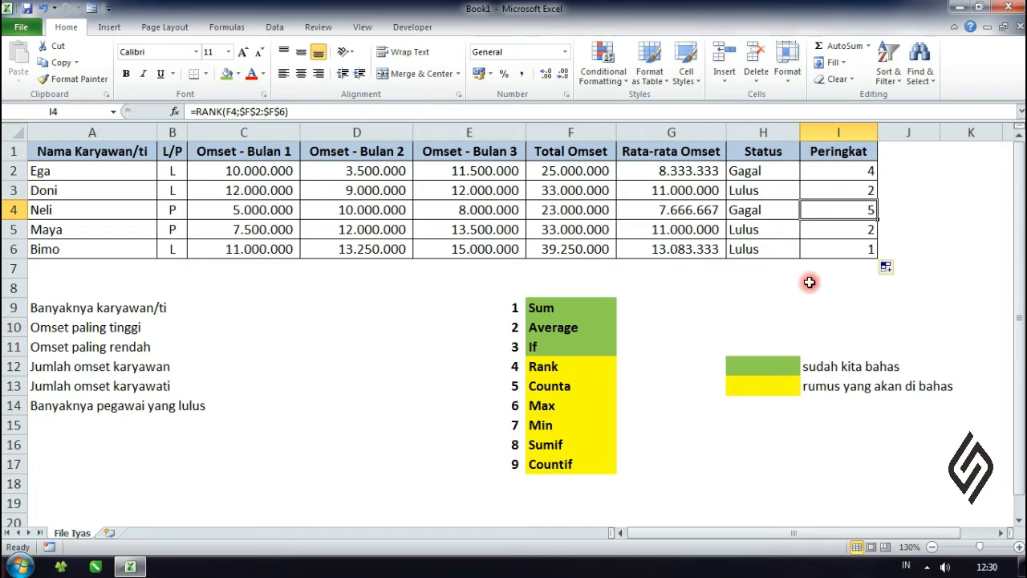
# Step: Inspect the RANK formulas in I2 and I3, checking each number reference and the fixed comparison range
pyautogui.click(822, 250)
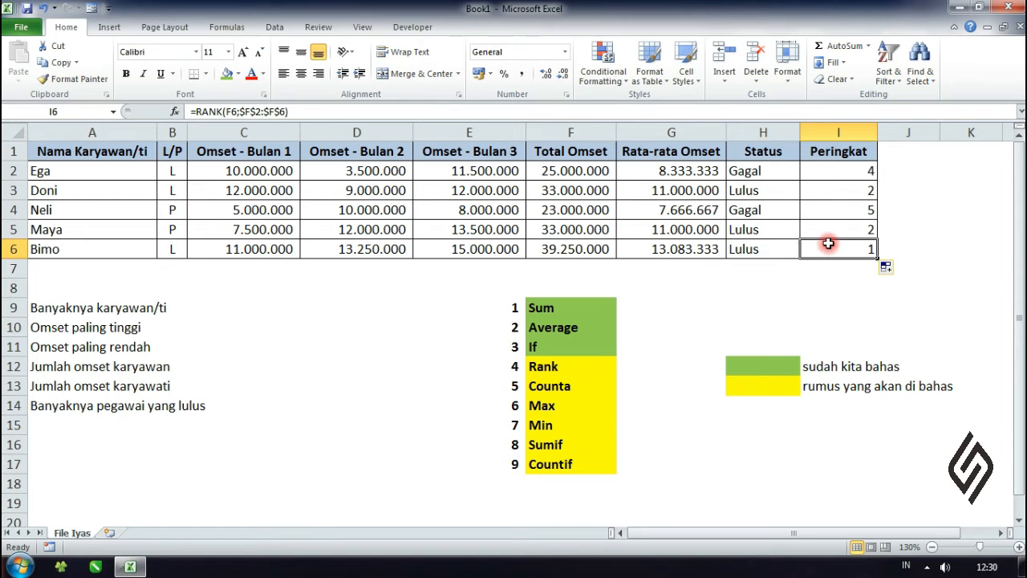
pyautogui.click(854, 170)
pyautogui.doubleClick(854, 170)
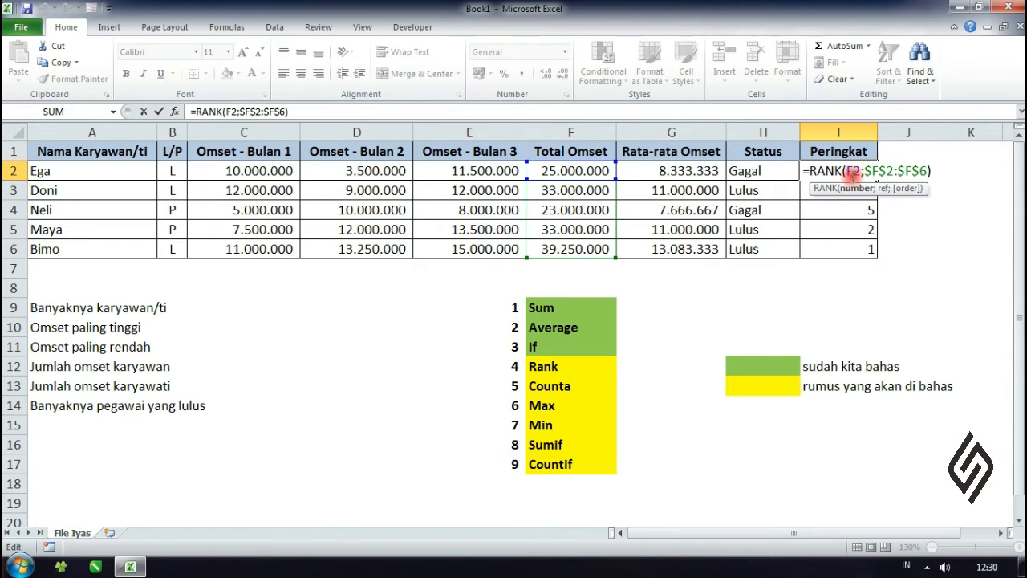
pyautogui.click(845, 188)
pyautogui.doubleClick(849, 190)
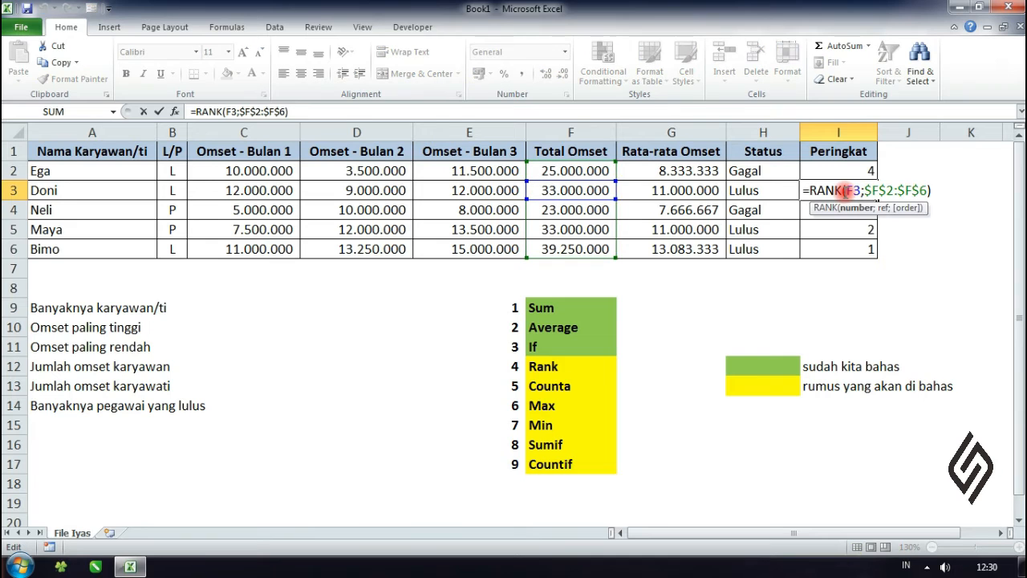
pyautogui.press('Escape')
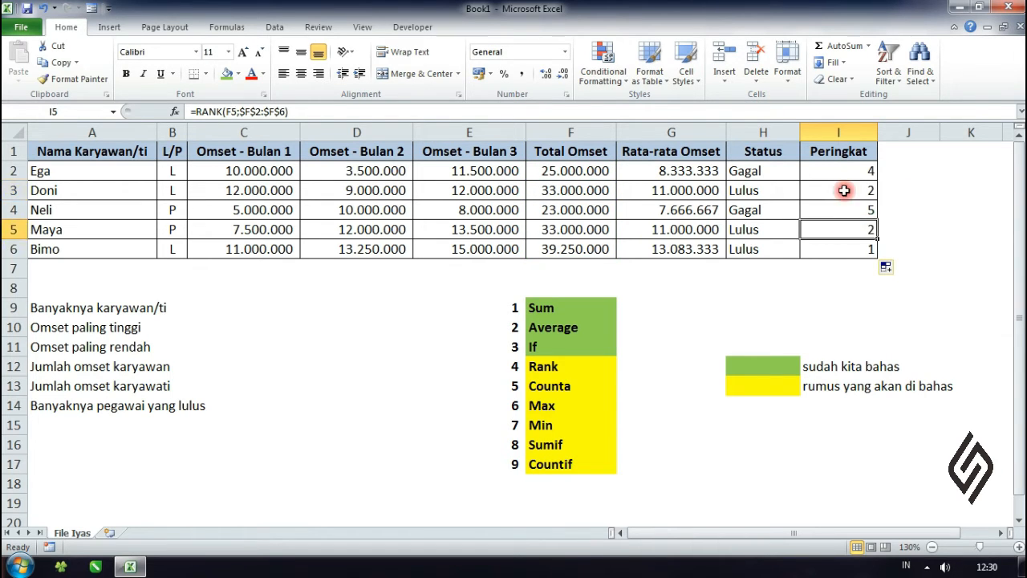
# Step: Compare the tied Peringkat values in I3 and I5 with the matching Total Omset values in F3 and F5
pyautogui.click(847, 227)
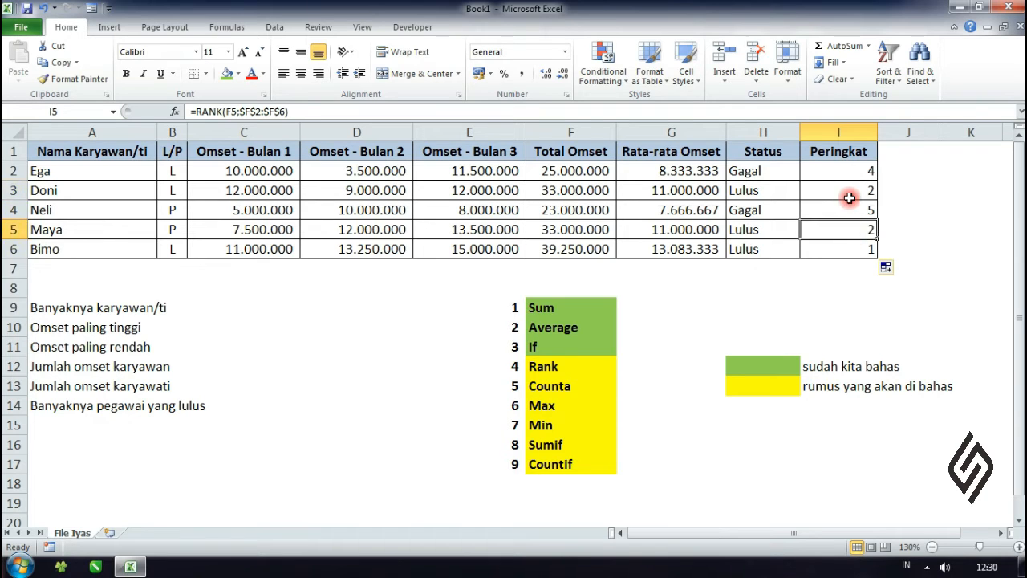
pyautogui.click(849, 195)
pyautogui.click(847, 224)
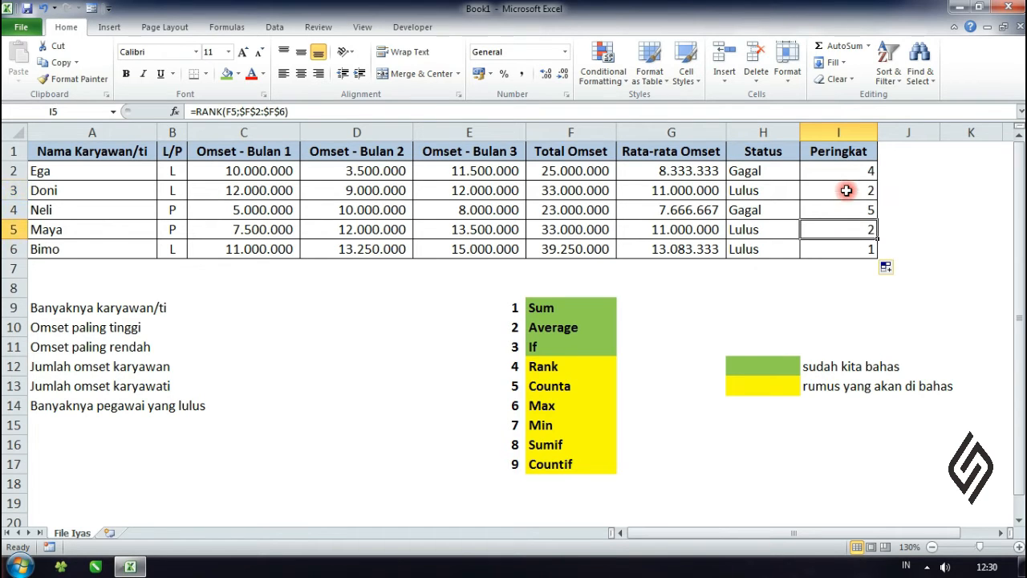
pyautogui.click(847, 192)
pyautogui.click(604, 231)
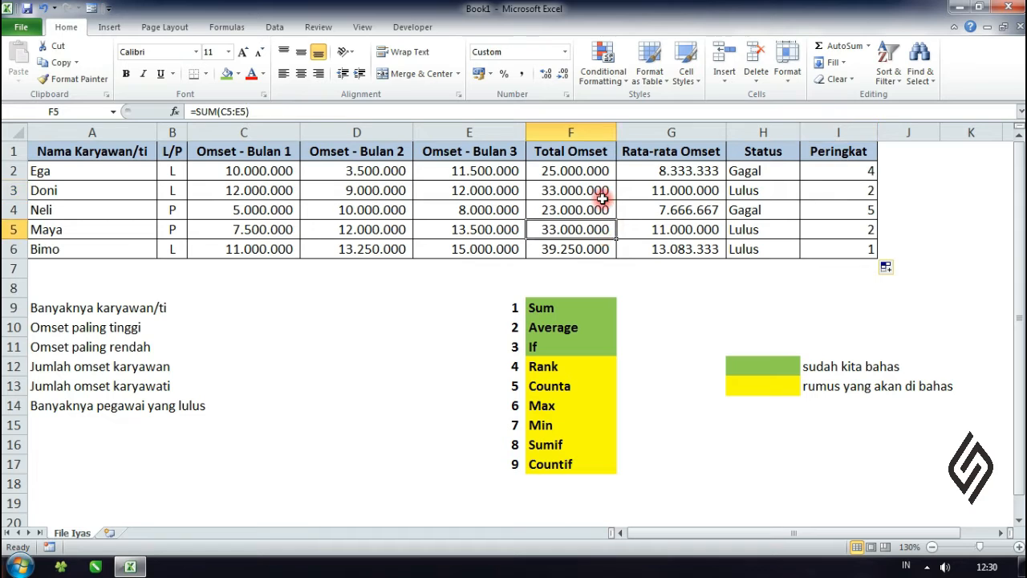
pyautogui.click(600, 192)
pyautogui.click(598, 231)
pyautogui.click(586, 171)
pyautogui.click(582, 229)
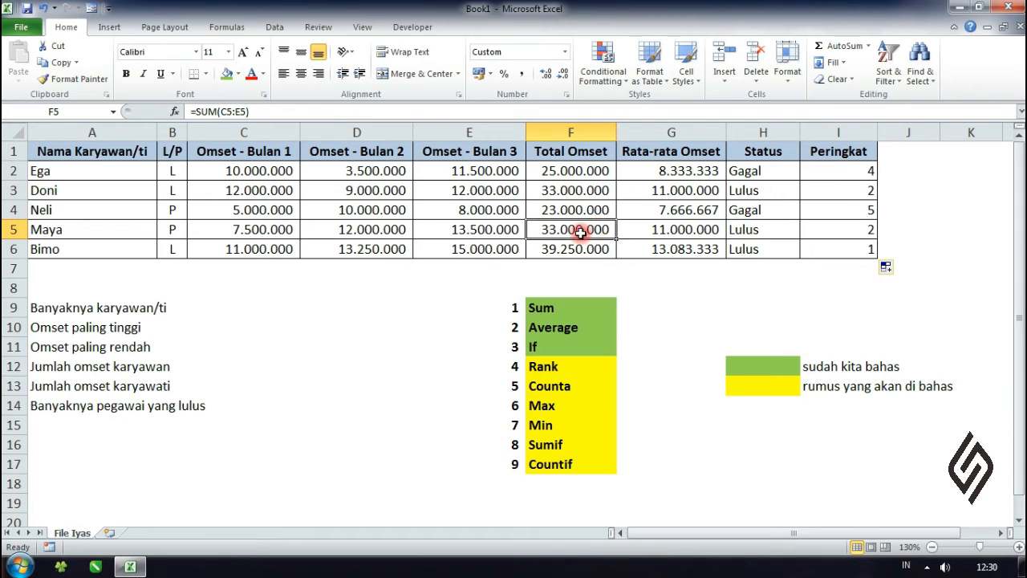
pyautogui.click(581, 189)
# Step: Change the second employee's Omset - Bulan 3 value in E3 to 11000000 and check the Peringkat column
pyautogui.doubleClick(444, 190)
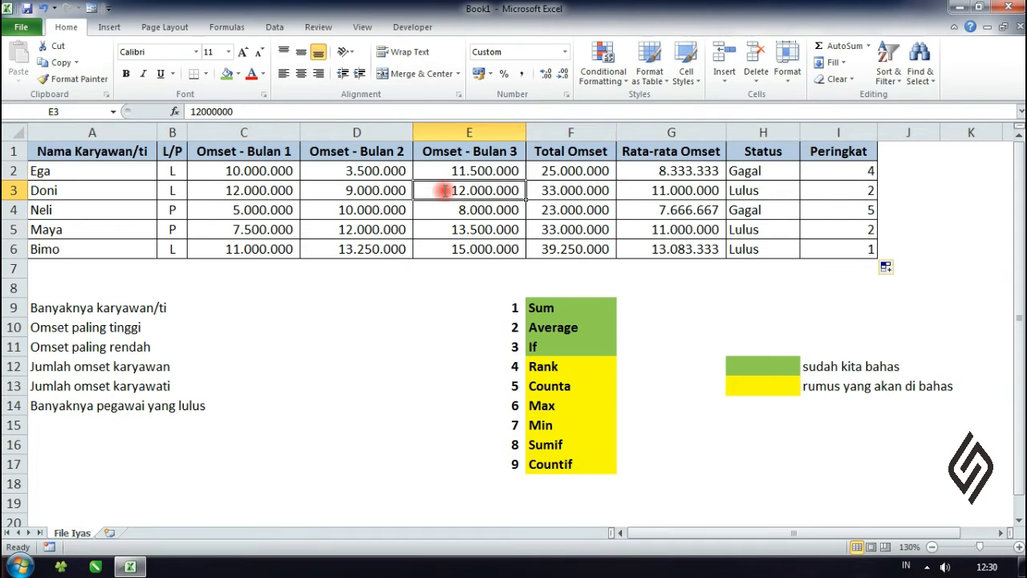
pyautogui.moveTo(470, 191); pyautogui.dragTo(479, 191)
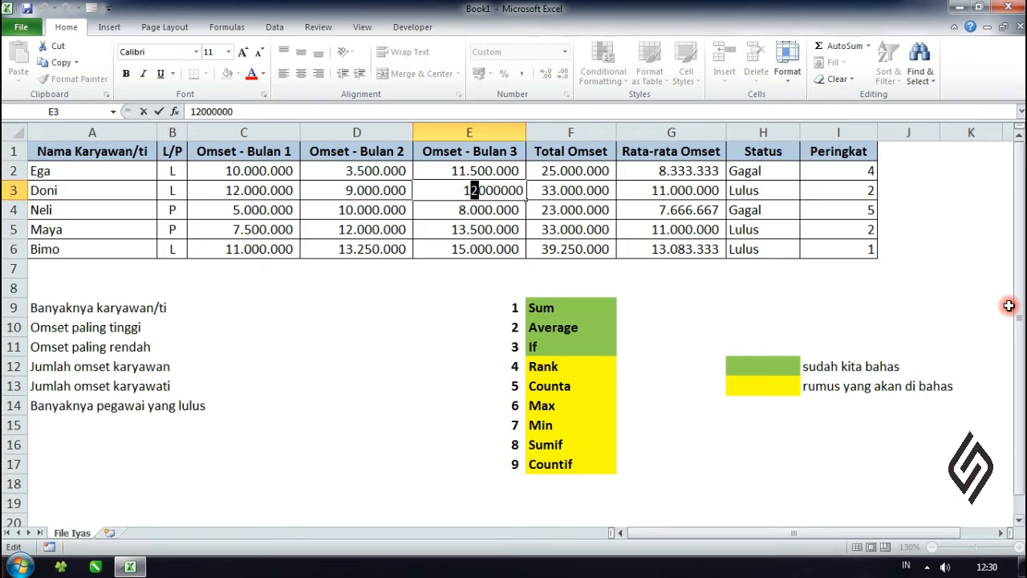
pyautogui.write('1')
pyautogui.press('Return')
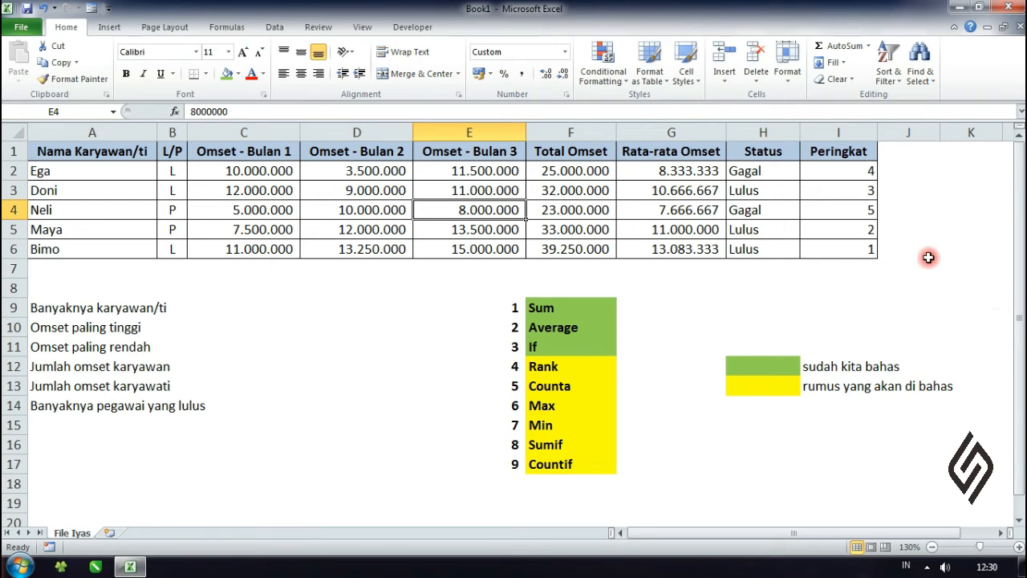
pyautogui.click(852, 252)
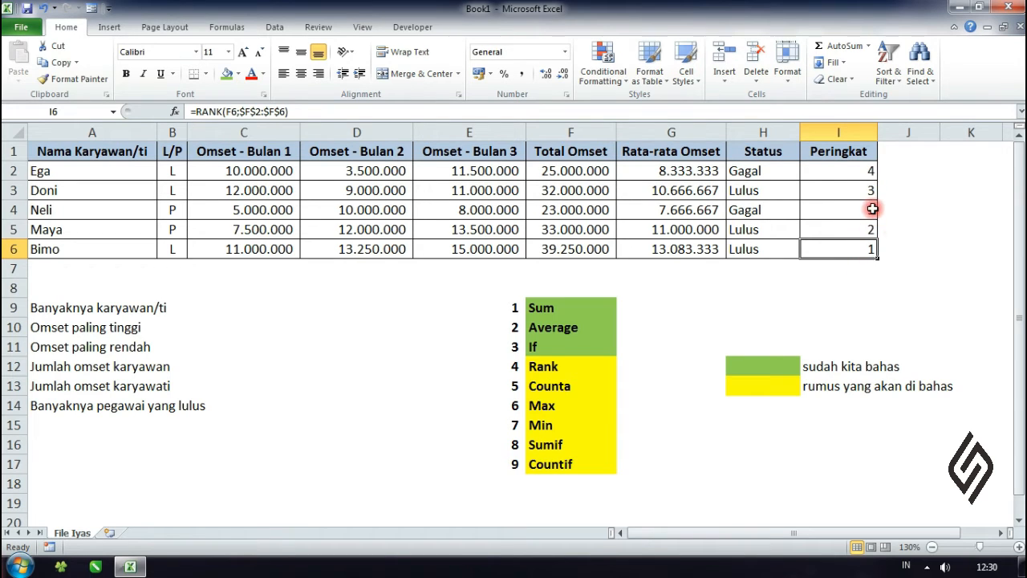
# Step: Undo the turnover change in E3 and compare the ranks in I3 and I5 again
pyautogui.hotkey('ctrl', 'z')
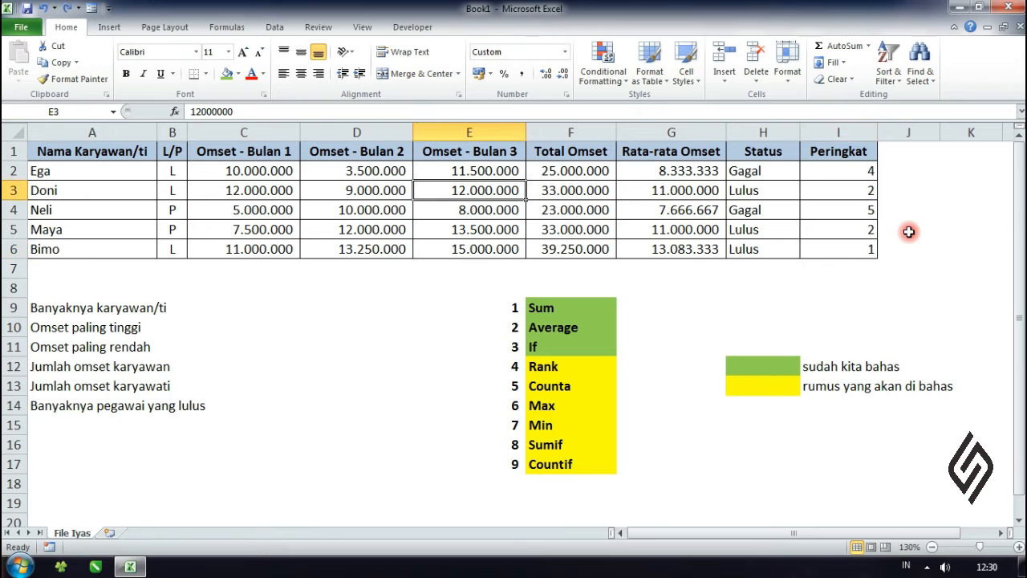
pyautogui.click(867, 227)
pyautogui.click(861, 192)
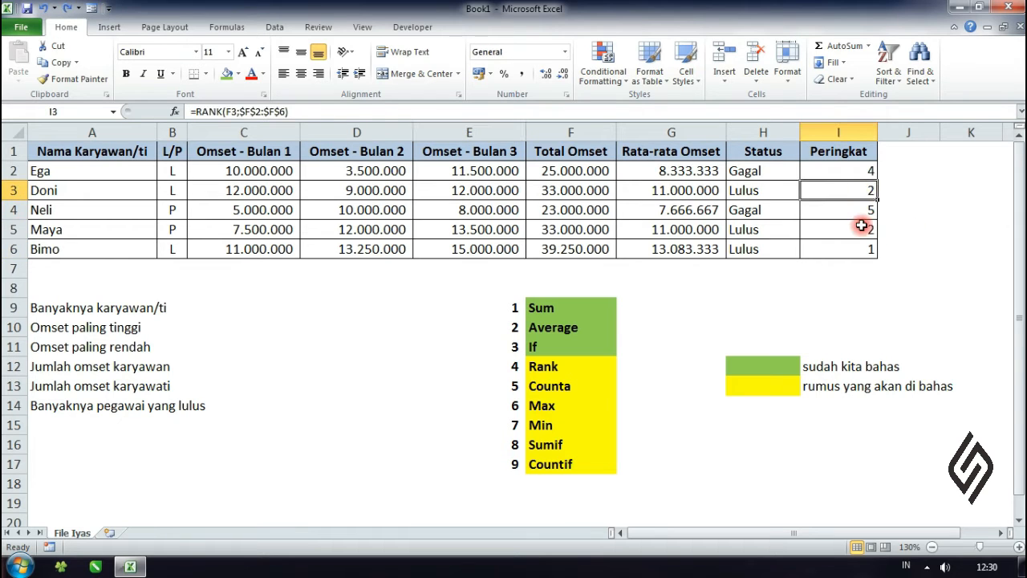
pyautogui.click(862, 226)
pyautogui.click(862, 191)
pyautogui.click(864, 225)
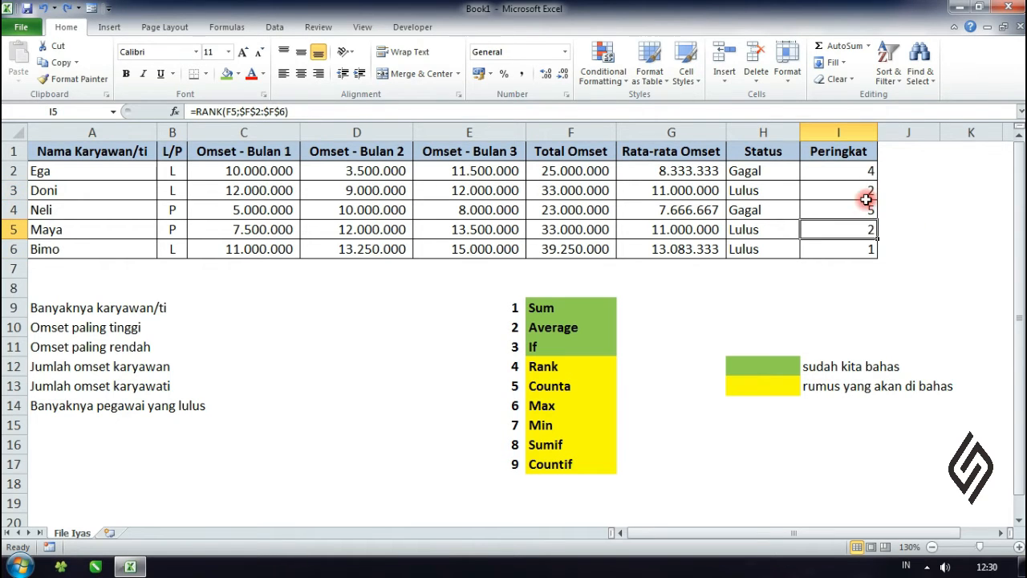
# Step: Examine the order of ranks in I2:I6 to see how RANK numbers employees when two totals are equal
pyautogui.click(868, 243)
pyautogui.click(867, 226)
pyautogui.click(864, 209)
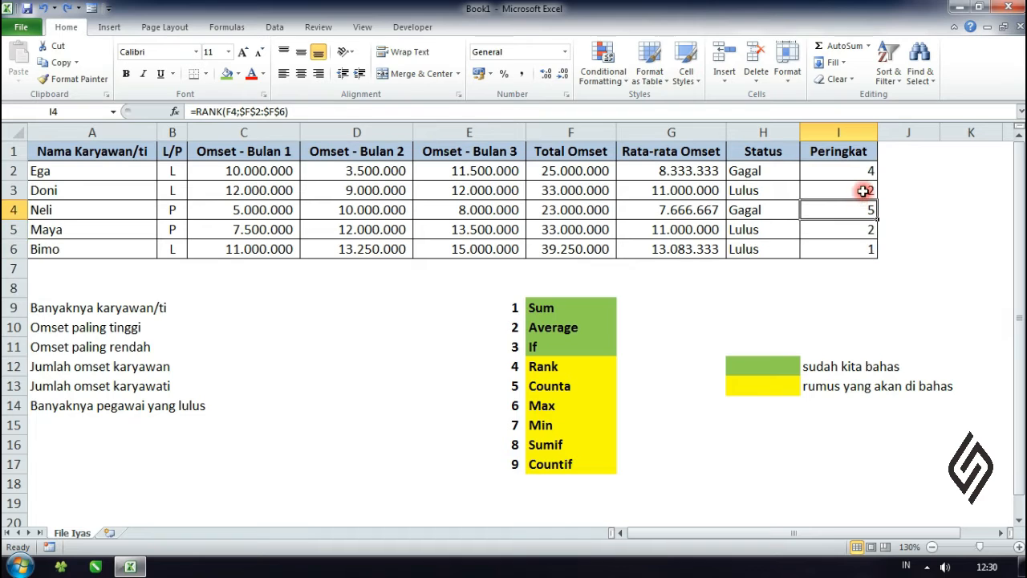
pyautogui.click(863, 190)
pyautogui.click(862, 171)
pyautogui.click(864, 228)
pyautogui.keyDown('ctrl'); pyautogui.click(865, 171); pyautogui.keyUp('ctrl')
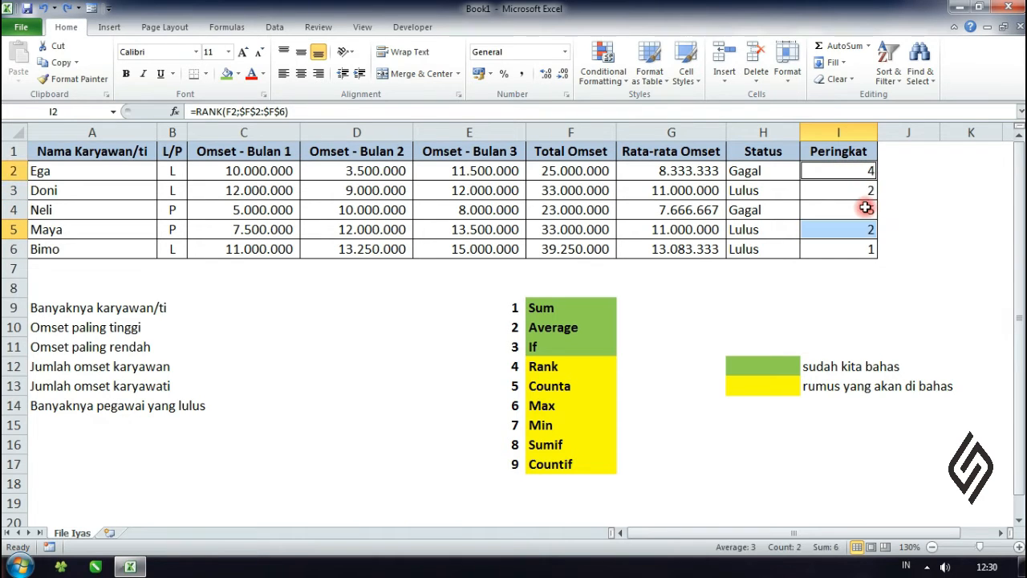
pyautogui.click(866, 230)
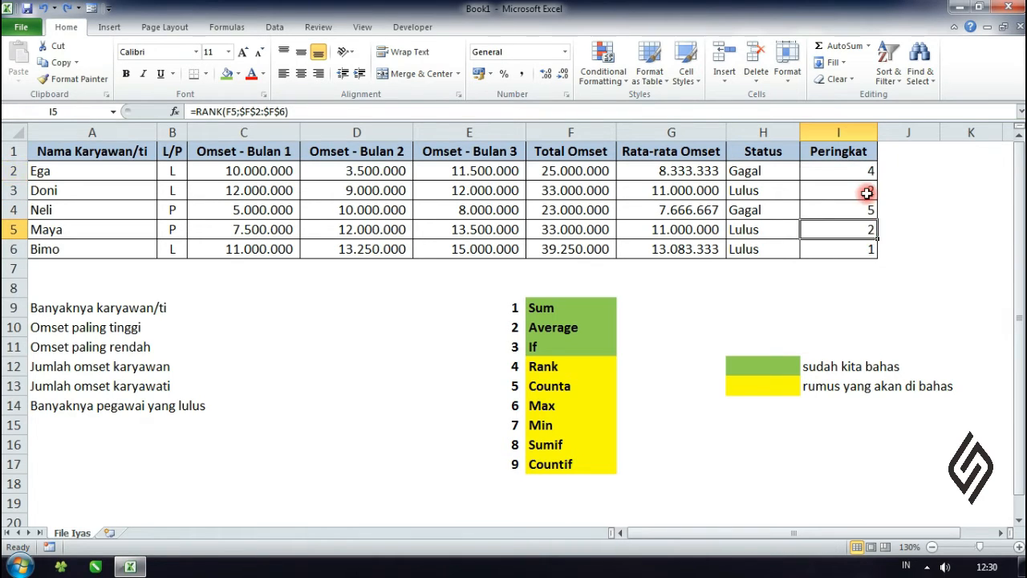
pyautogui.keyDown('ctrl'); pyautogui.click(867, 190); pyautogui.keyUp('ctrl')
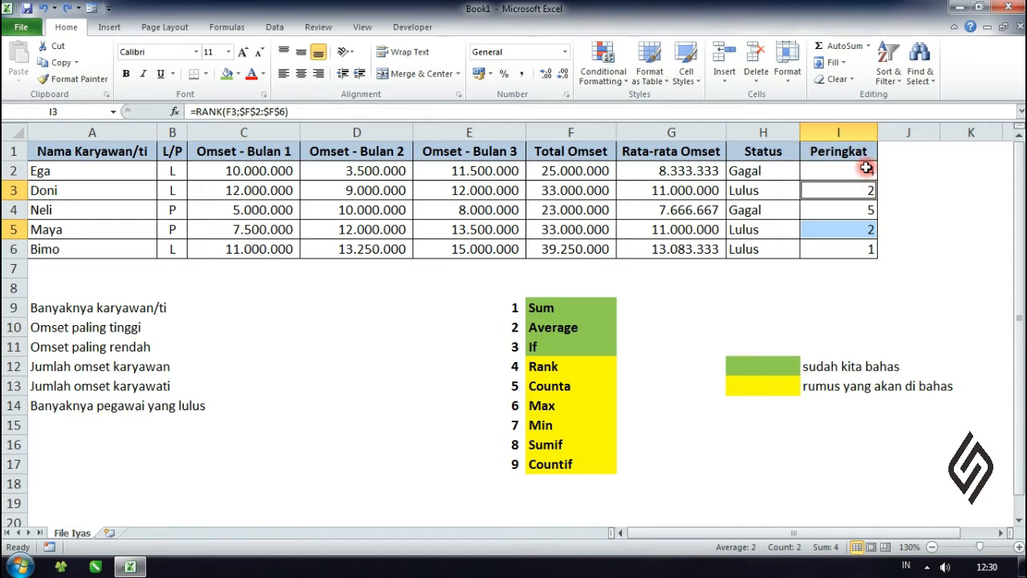
pyautogui.click(867, 168)
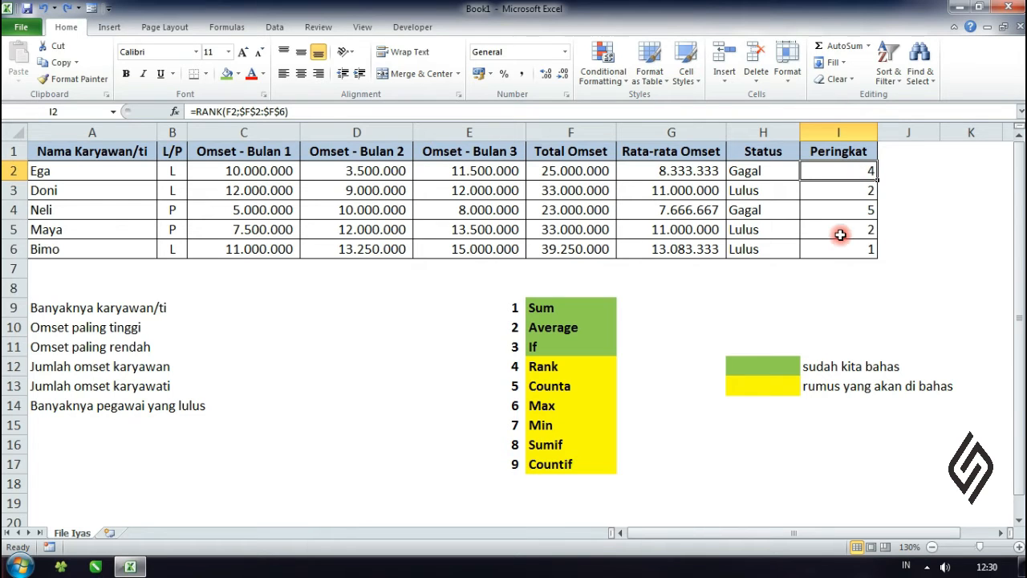
# Step: Restore the 11.000.000 turnover value in E3 and check the second employee's rank in I3
pyautogui.hotkey('ctrl', 'z')
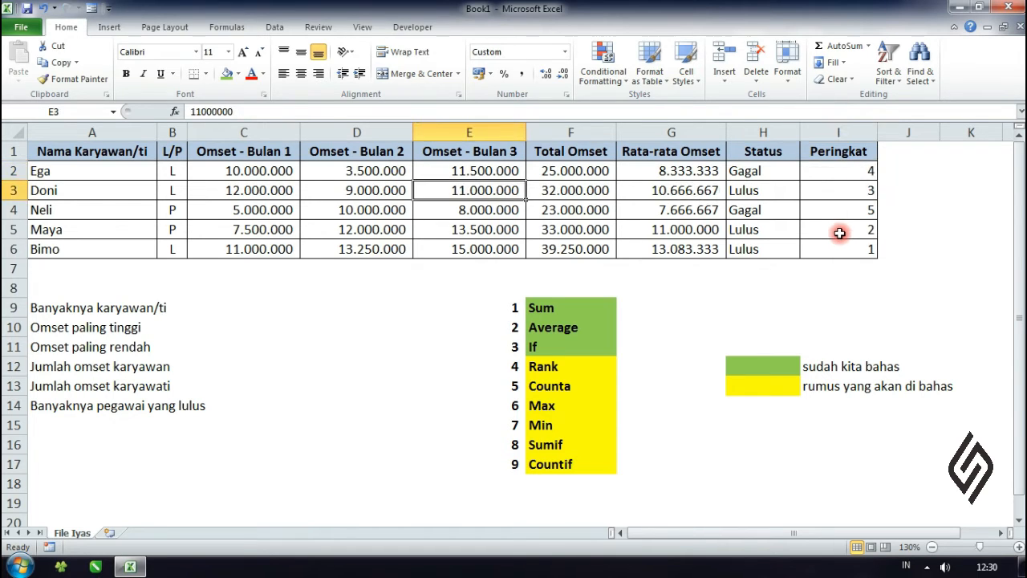
pyautogui.click(865, 191)
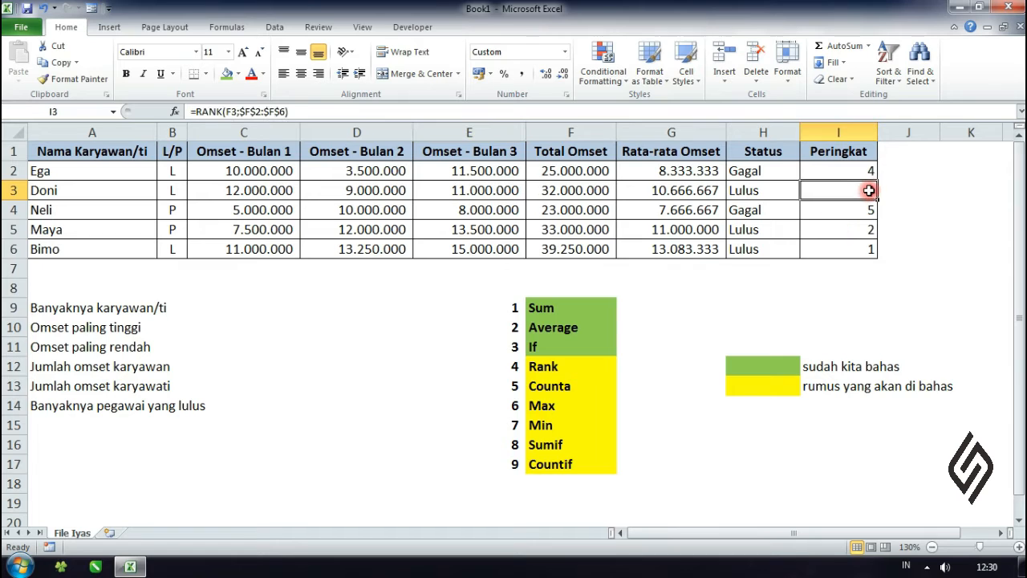
pyautogui.click(902, 329)
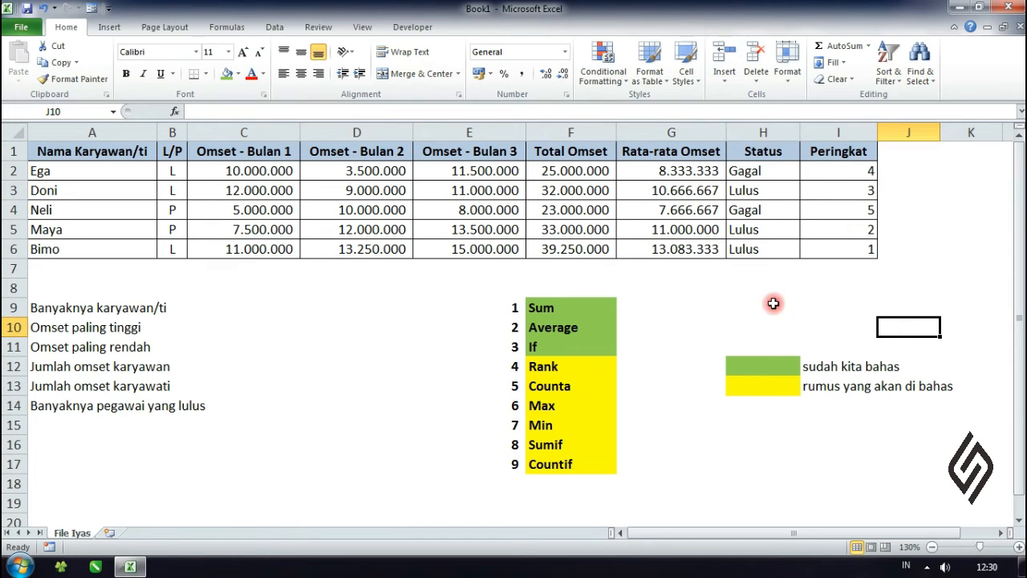
# Step: Fill the Rank cell F12 in the function list with the same green colour as the covered functions
pyautogui.click(570, 367)
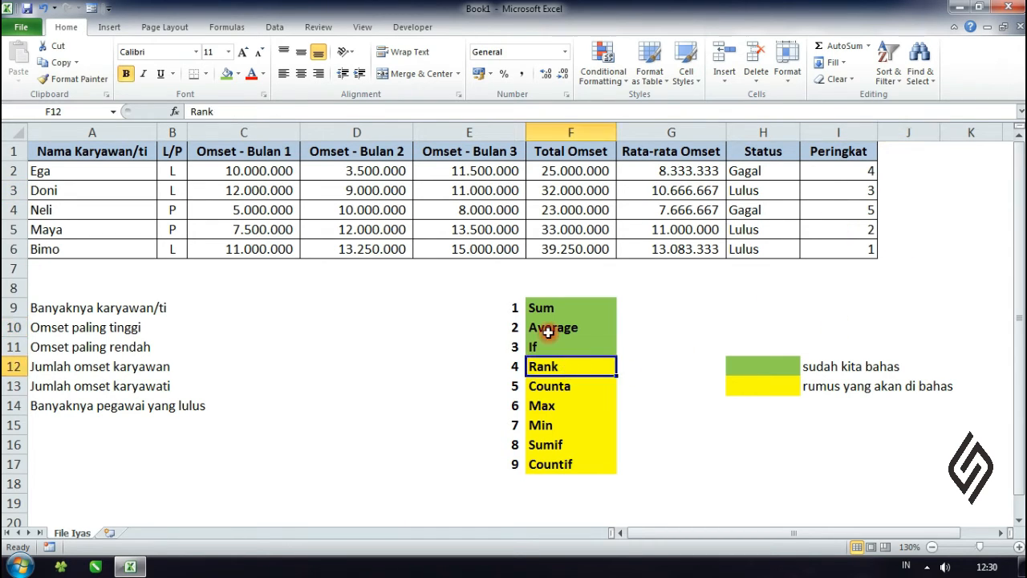
pyautogui.click(229, 76)
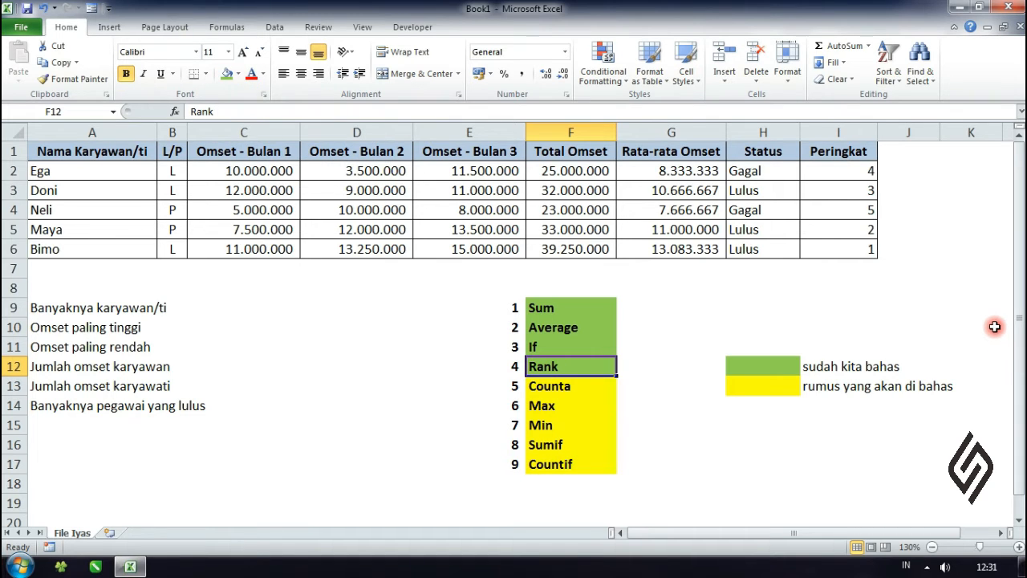
pyautogui.click(692, 346)
# Step: Enter =COUNTA(A2:A6) in D9 to count the employees for the Banyaknya karyawan/ti row
pyautogui.click(574, 393)
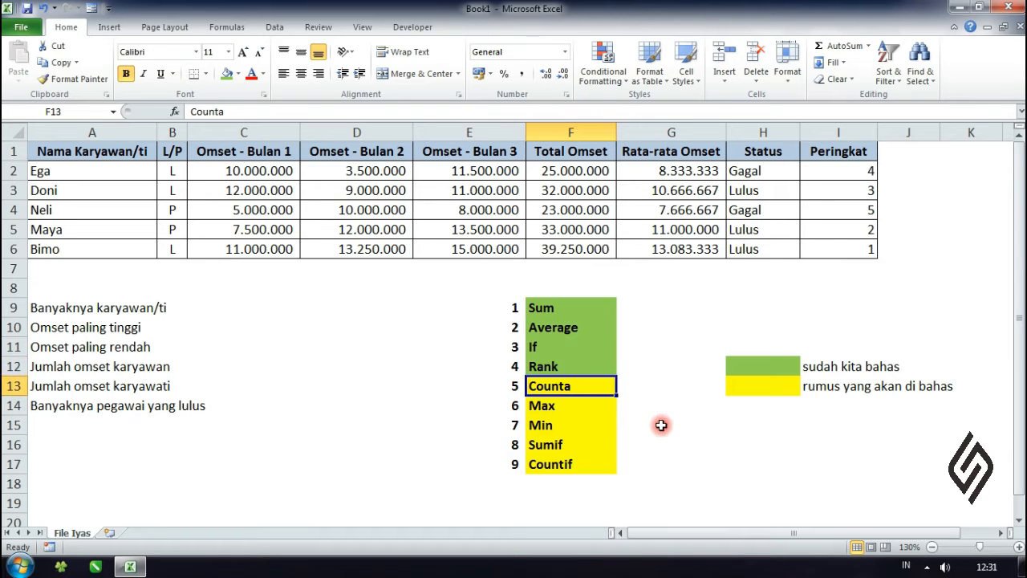
pyautogui.click(678, 442)
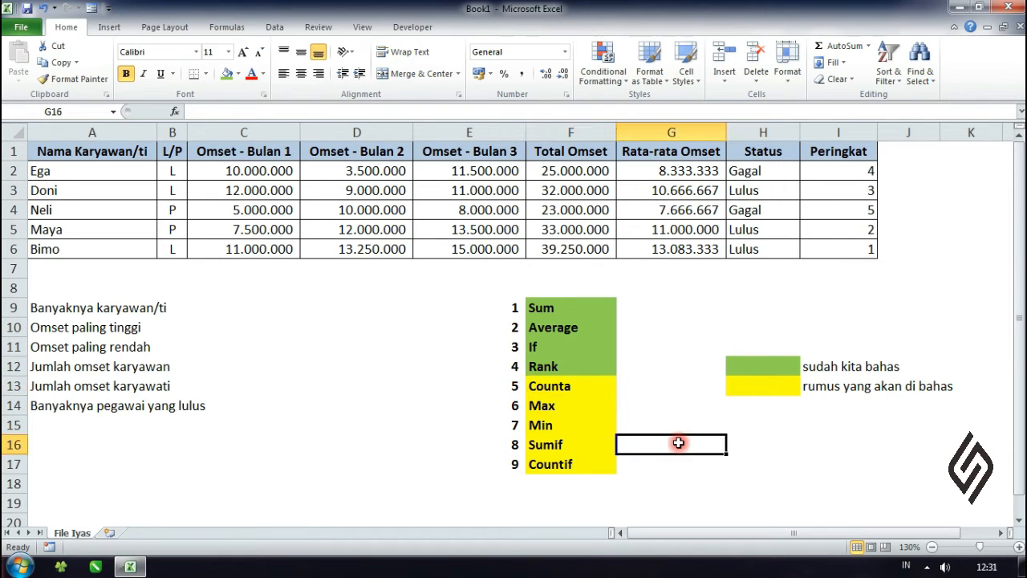
pyautogui.click(285, 305)
pyautogui.click(373, 304)
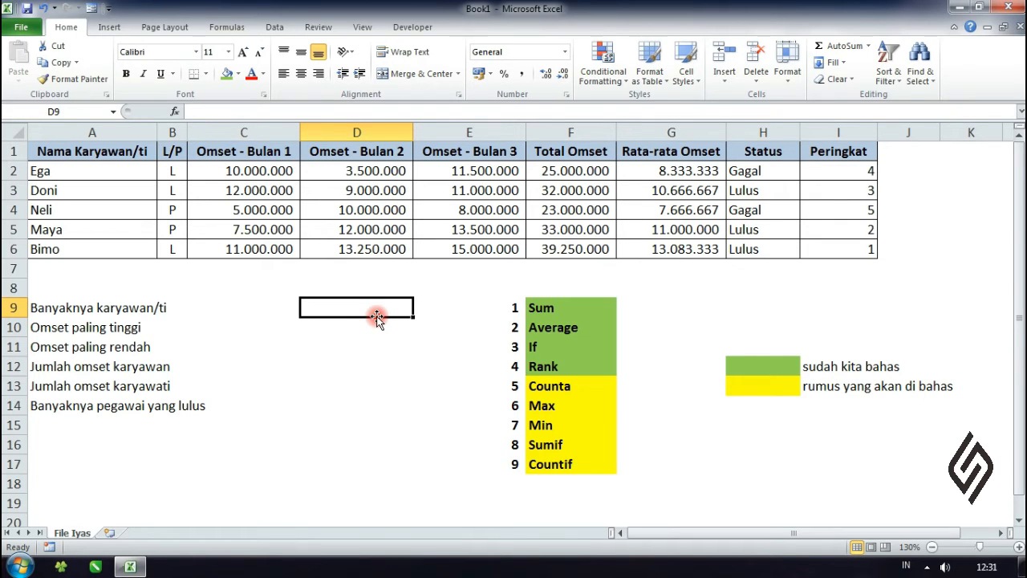
pyautogui.click(406, 385)
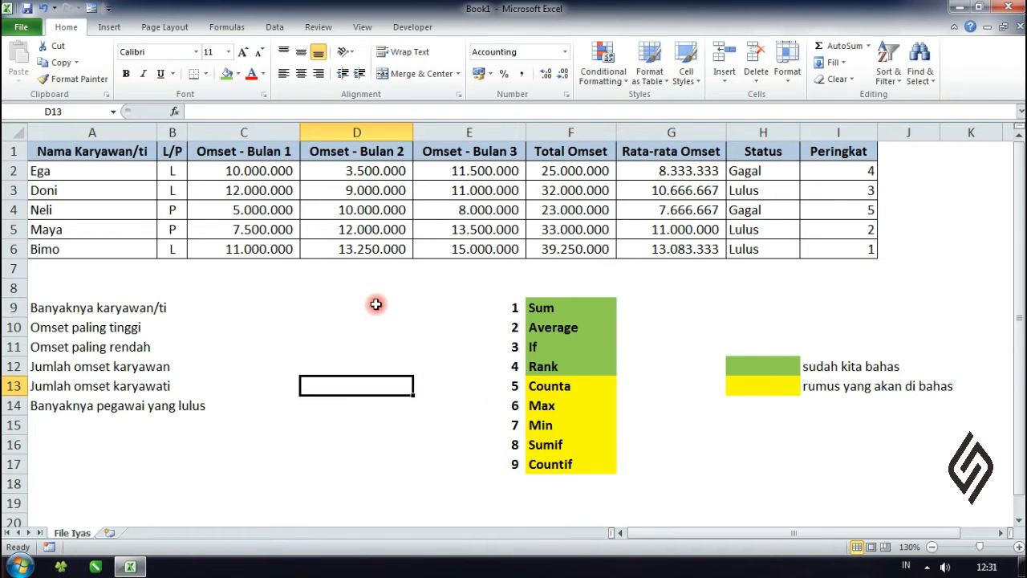
pyautogui.click(377, 305)
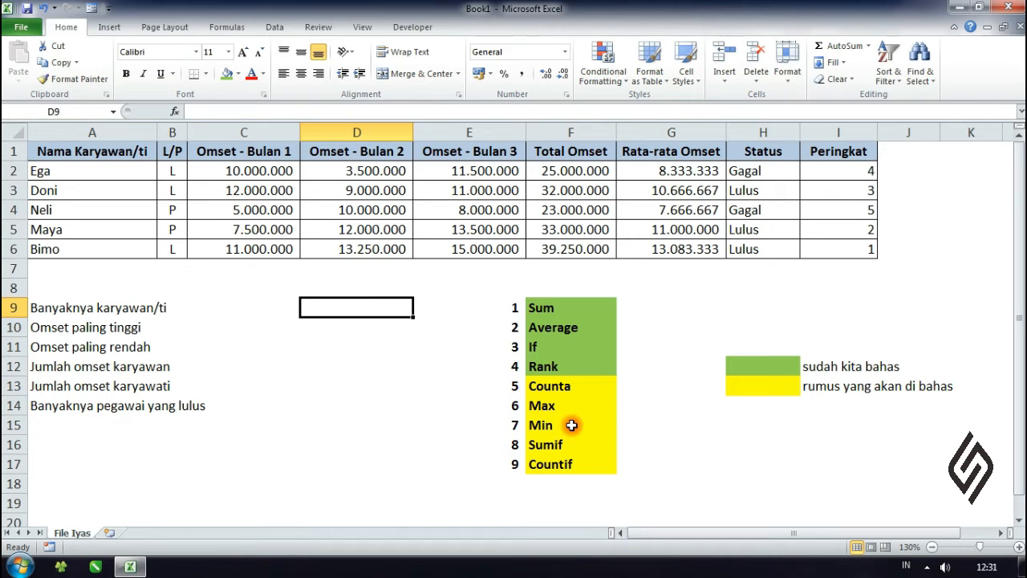
pyautogui.write('=co')
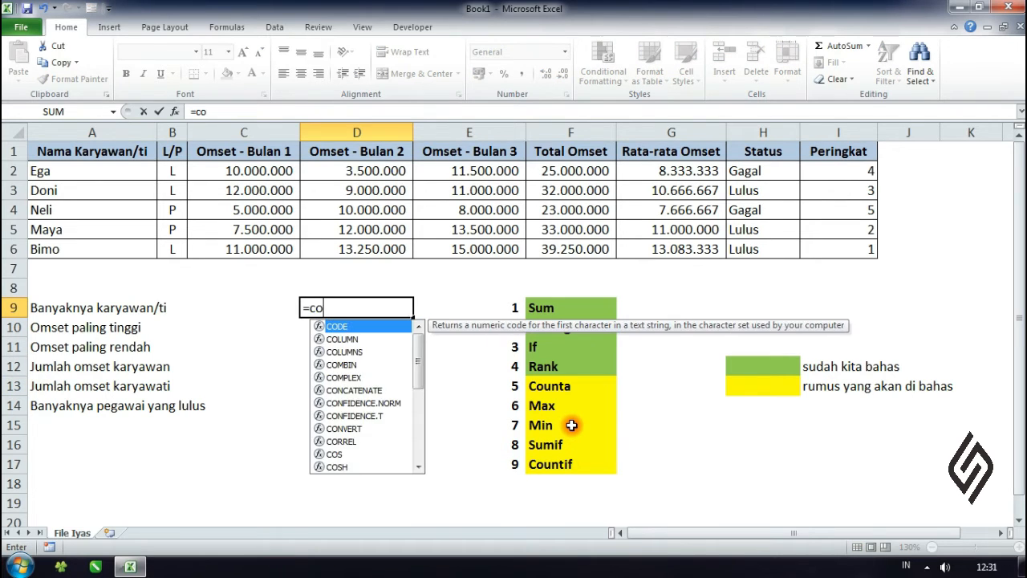
pyautogui.write('unta(')
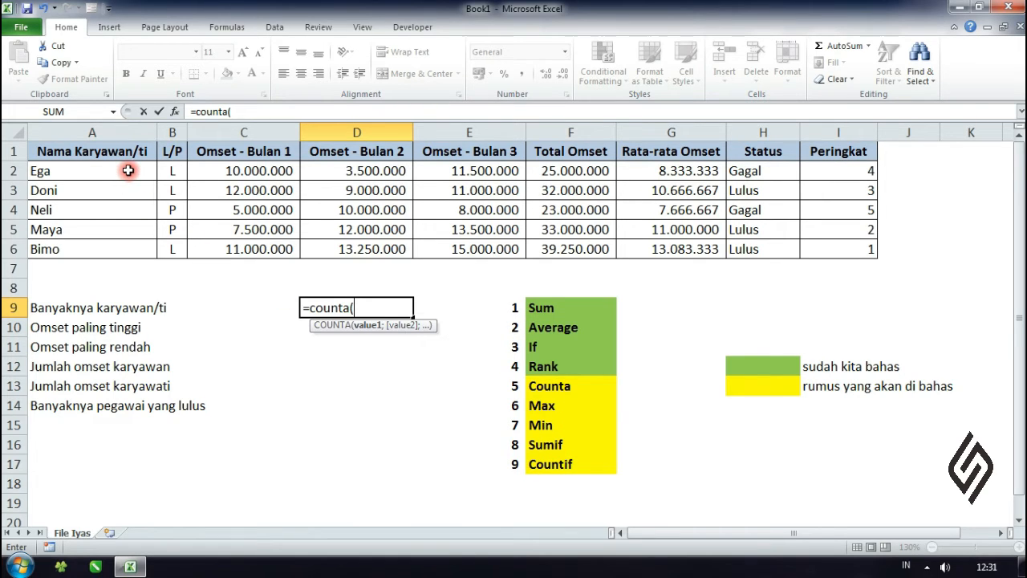
pyautogui.moveTo(129, 171); pyautogui.dragTo(117, 254)
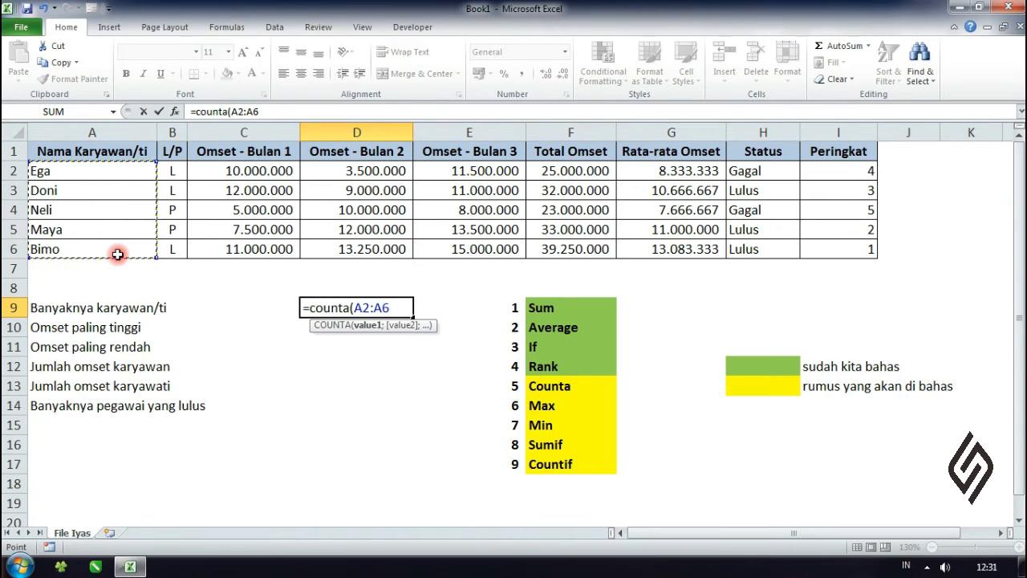
pyautogui.write(')')
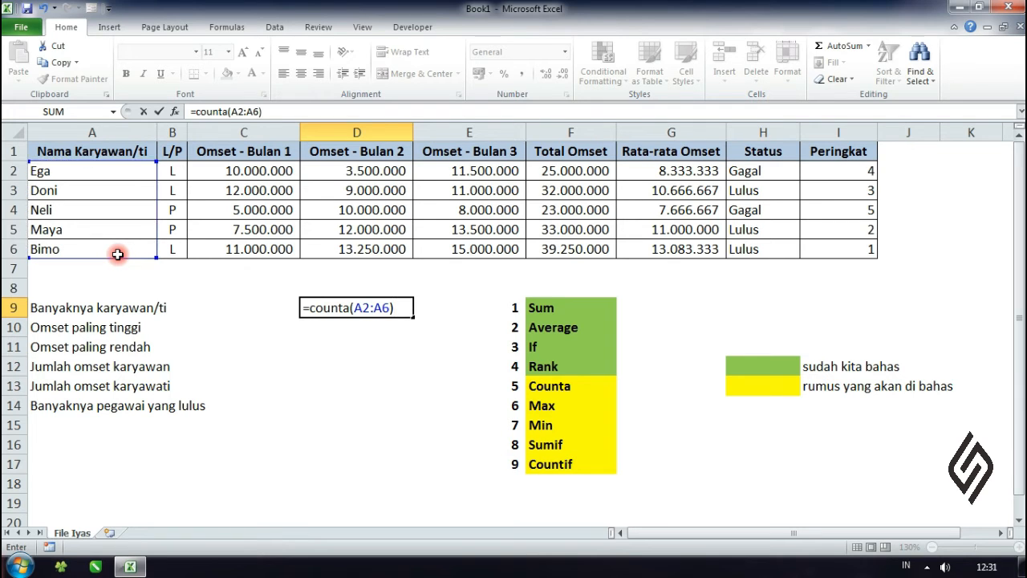
pyautogui.press('Return')
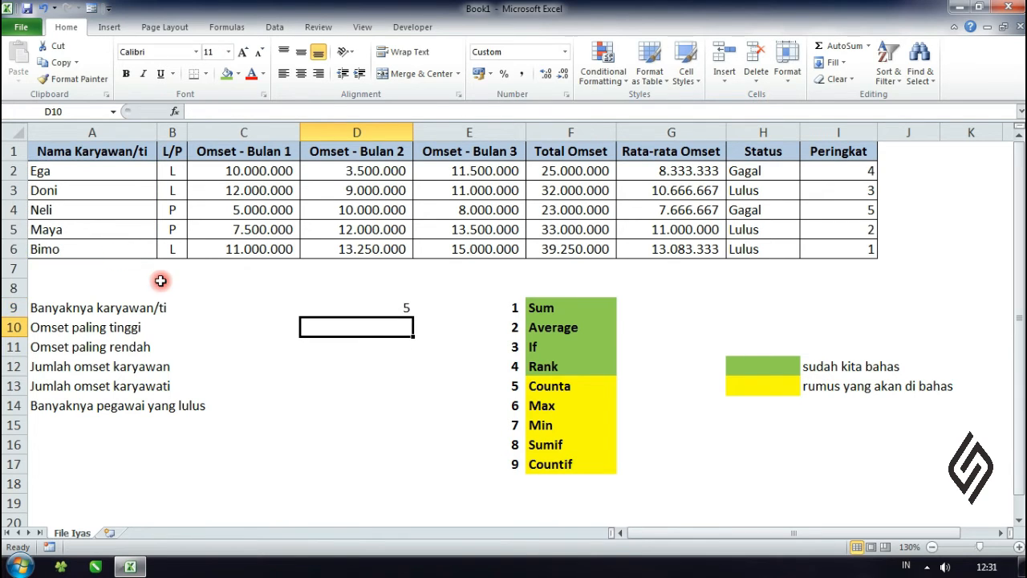
# Step: Extend the count range in the D9 employee formula by one row, making it =COUNTA(A2:A7)
pyautogui.click(353, 305)
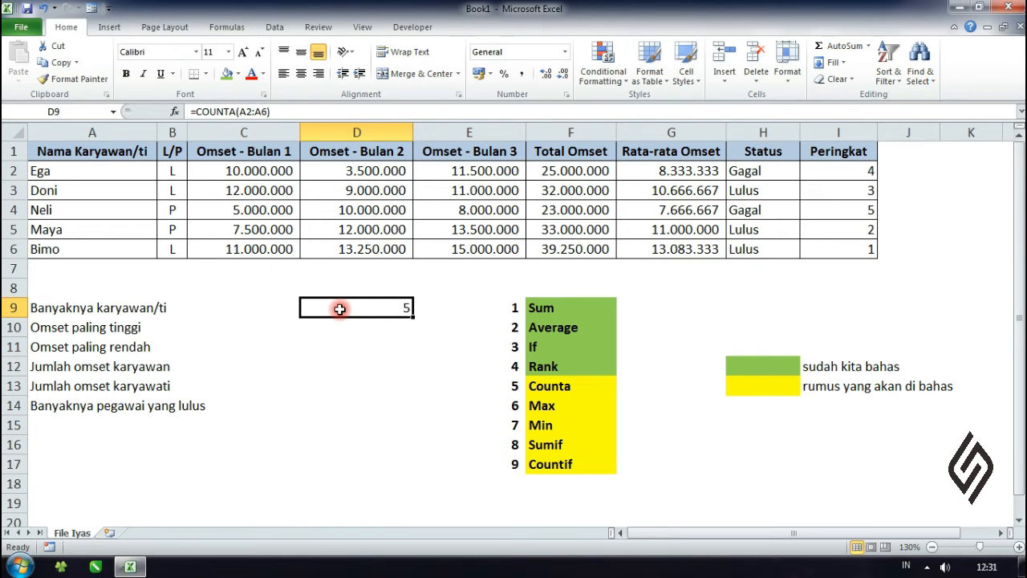
pyautogui.click(353, 365)
pyautogui.click(387, 311)
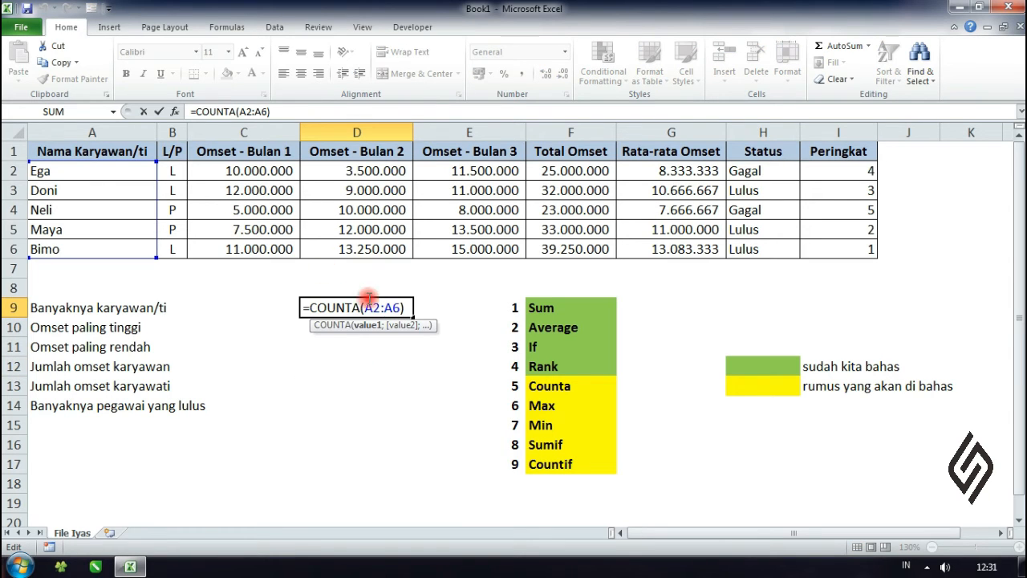
pyautogui.moveTo(408, 307); pyautogui.dragTo(365, 307)
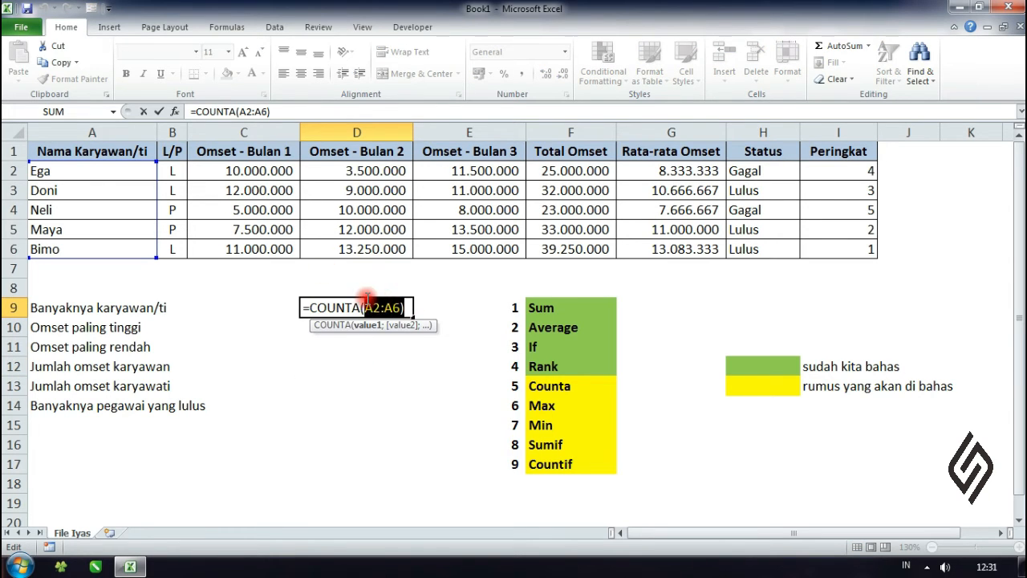
pyautogui.press('BackSpace')
pyautogui.moveTo(121, 169); pyautogui.dragTo(117, 269)
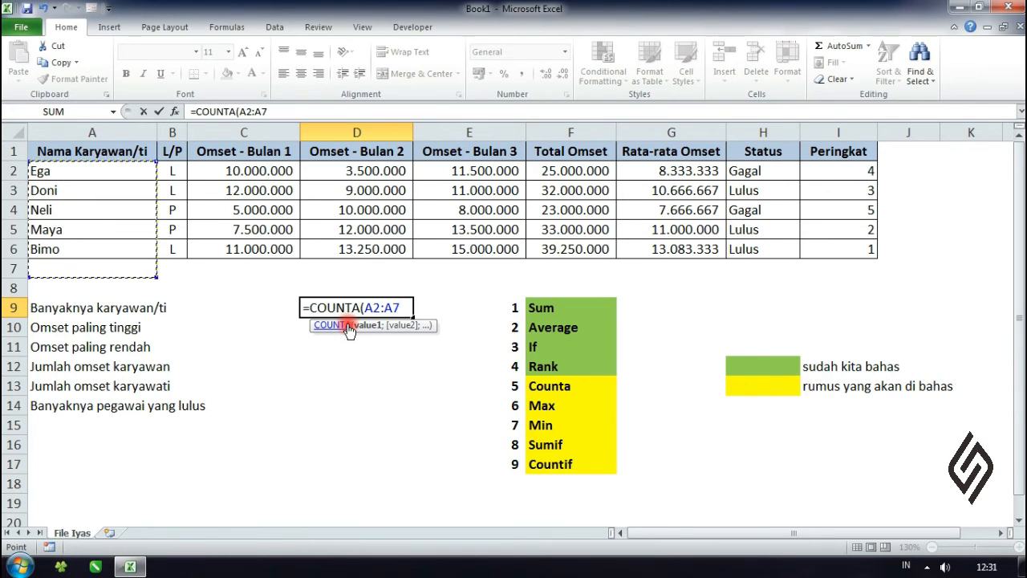
pyautogui.write(')')
pyautogui.press('Return')
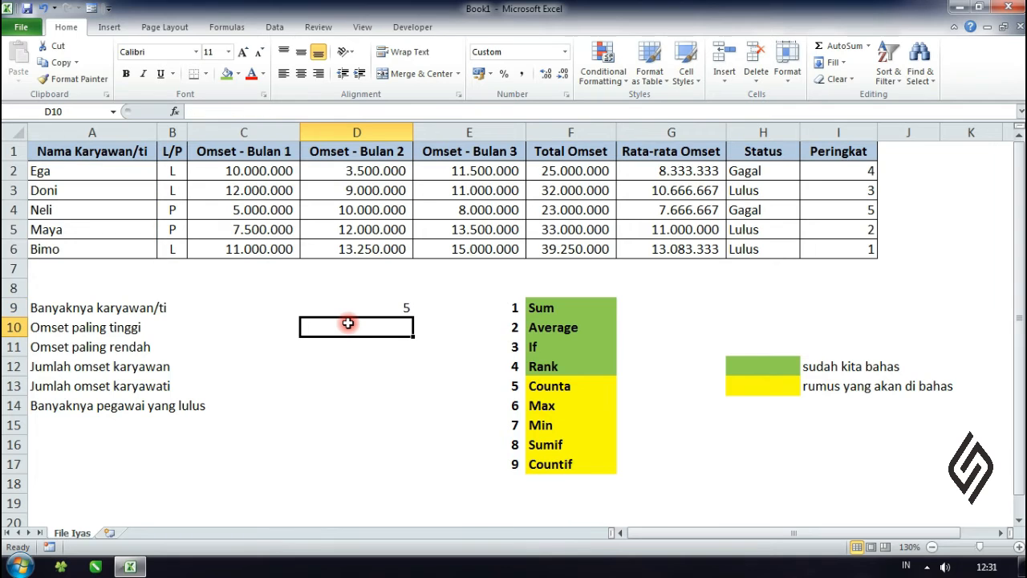
# Step: Test the D9 count by entering an extra employee name in A7, and clear that cell again
pyautogui.click(359, 310)
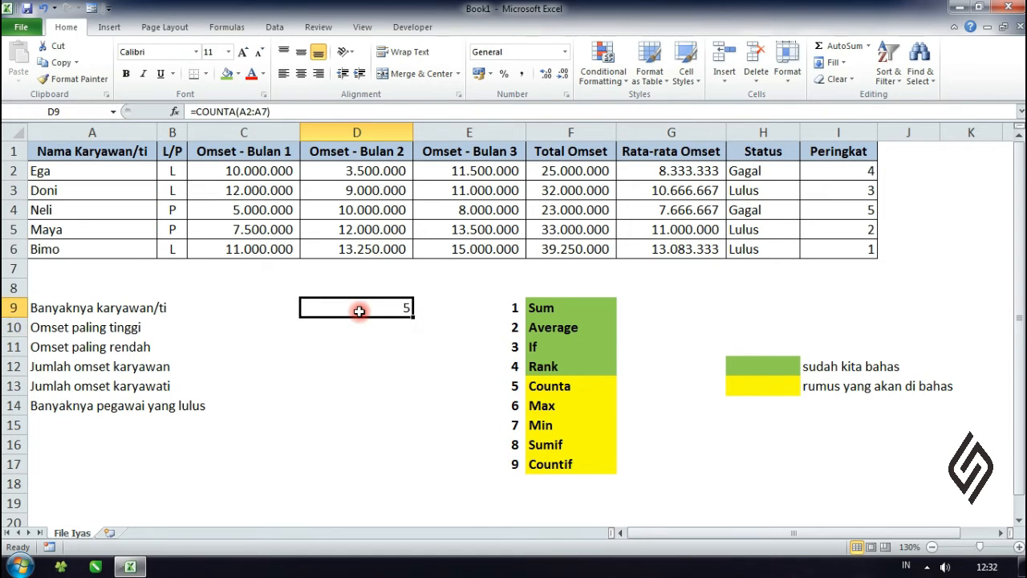
pyautogui.click(86, 270)
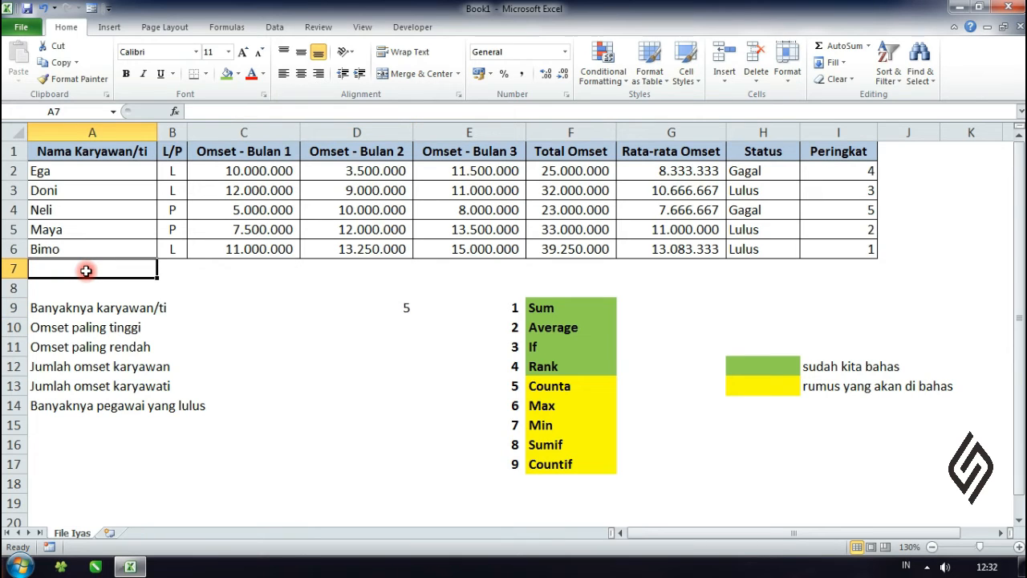
pyautogui.write('i')
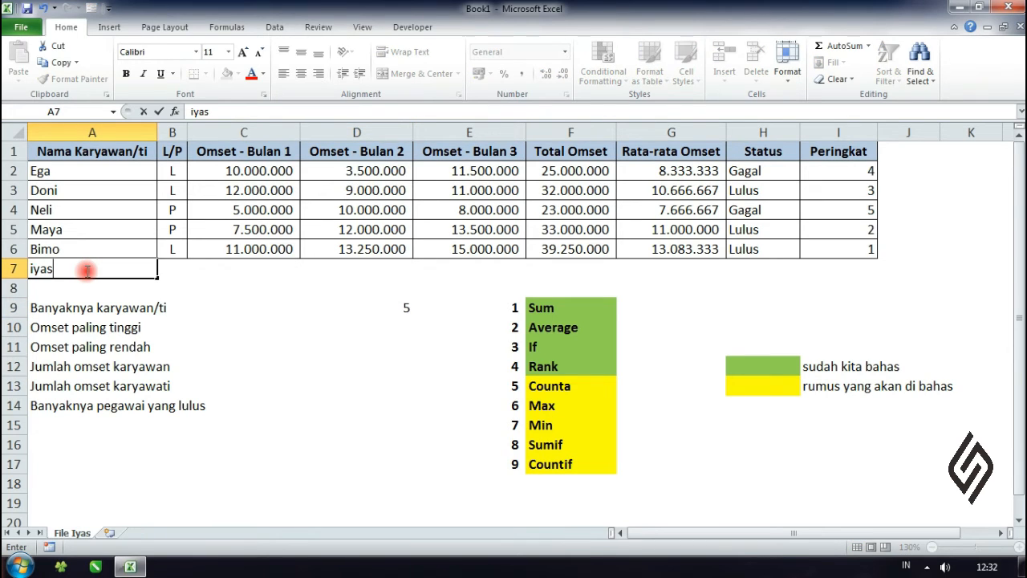
pyautogui.write('yas')
pyautogui.press('Return')
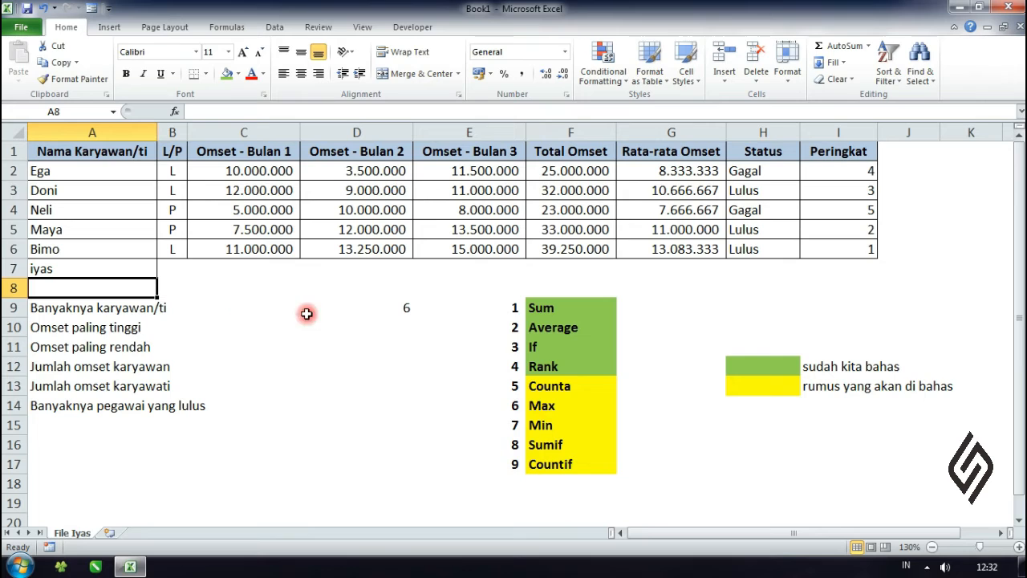
pyautogui.click(91, 270)
pyautogui.press('Delete')
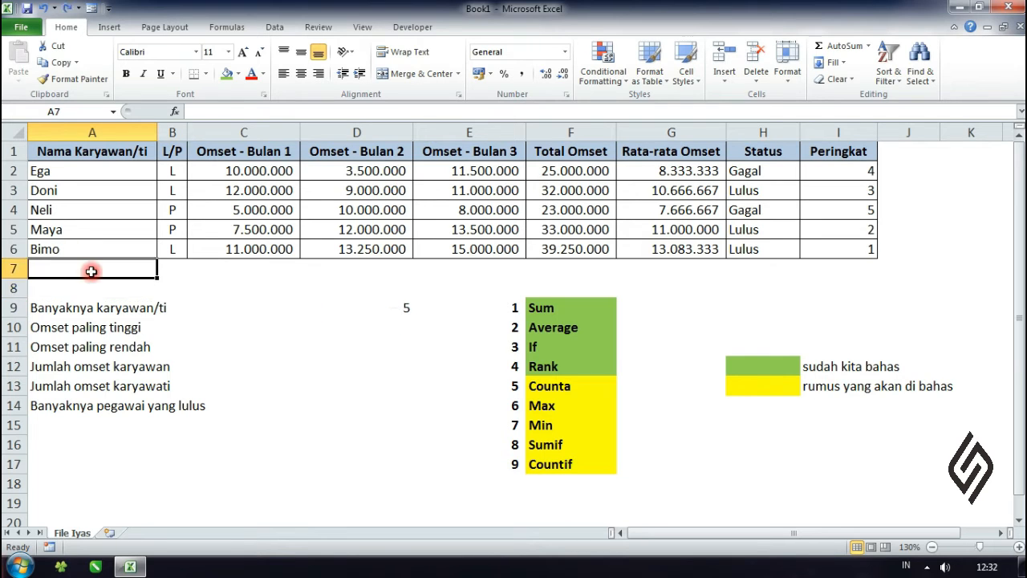
# Step: Fill the Counta cell F13 in the function list with the green colour of the covered functions
pyautogui.click(261, 321)
pyautogui.click(571, 382)
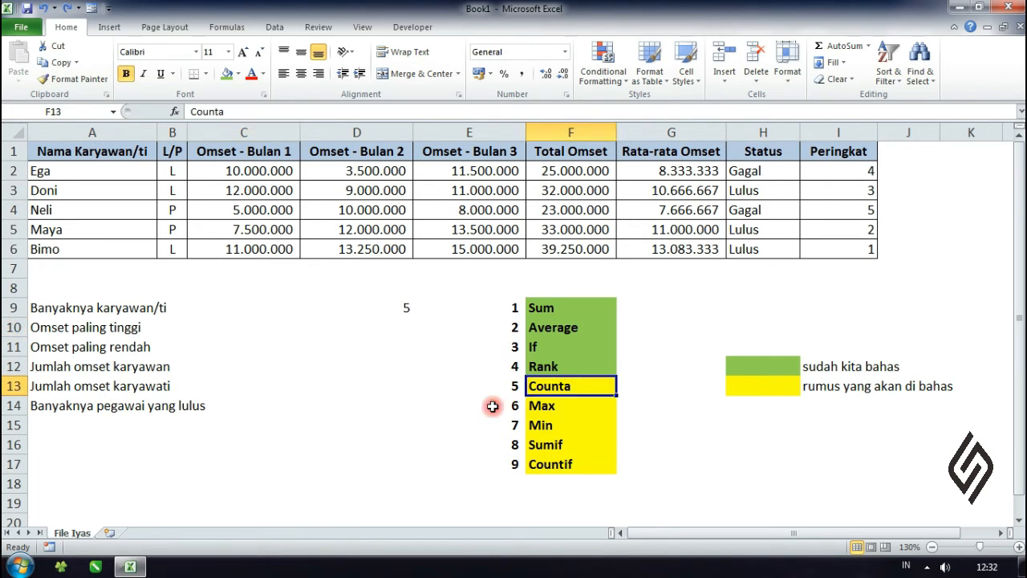
pyautogui.click(226, 74)
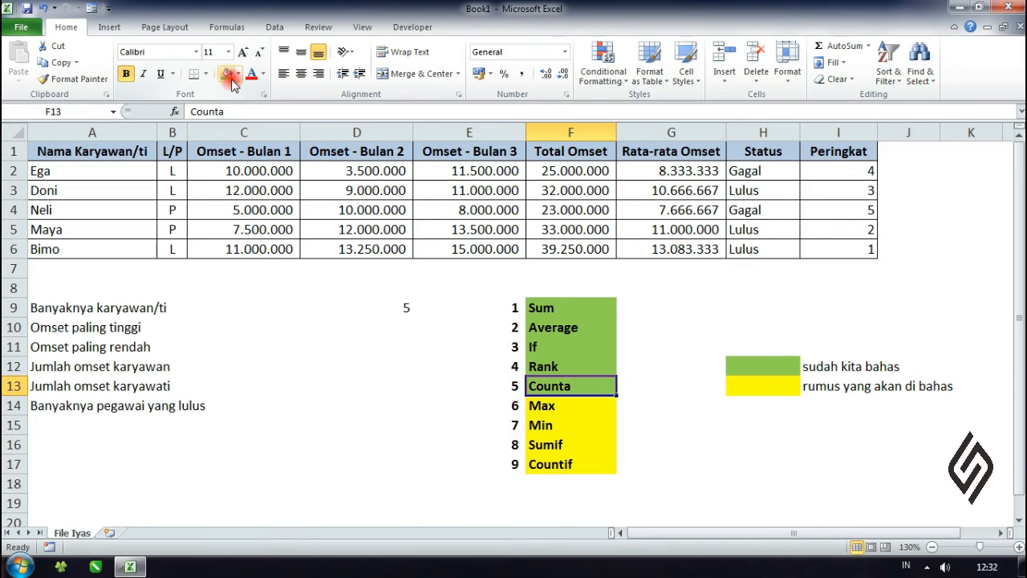
pyautogui.click(500, 424)
# Step: Enter =MAX(F2:F6) in D10 for the Omset paling tinggi row and check it against row 6's total, rank and employee
pyautogui.click(555, 409)
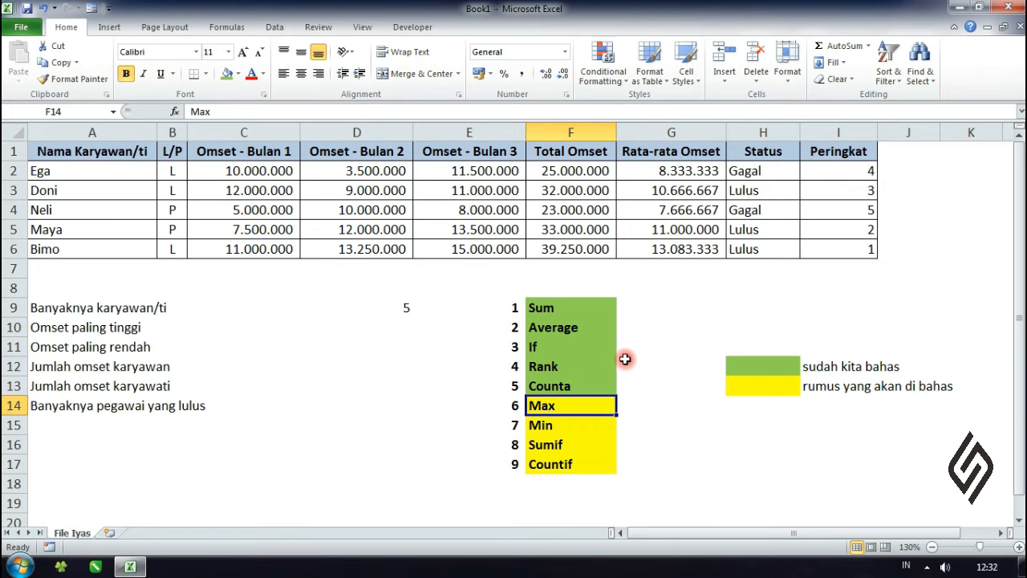
pyautogui.click(94, 332)
pyautogui.click(408, 341)
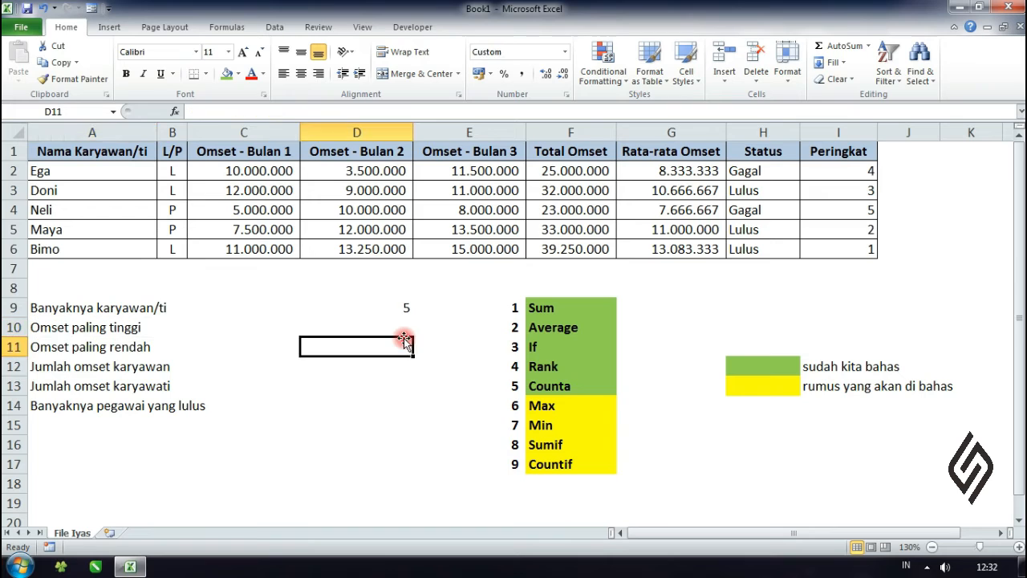
pyautogui.click(399, 328)
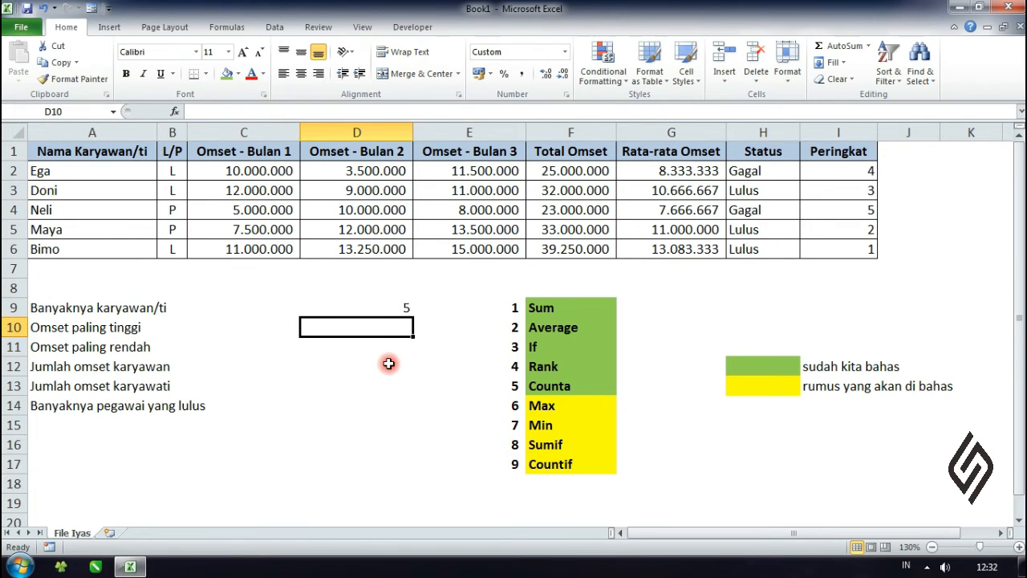
pyautogui.write('=')
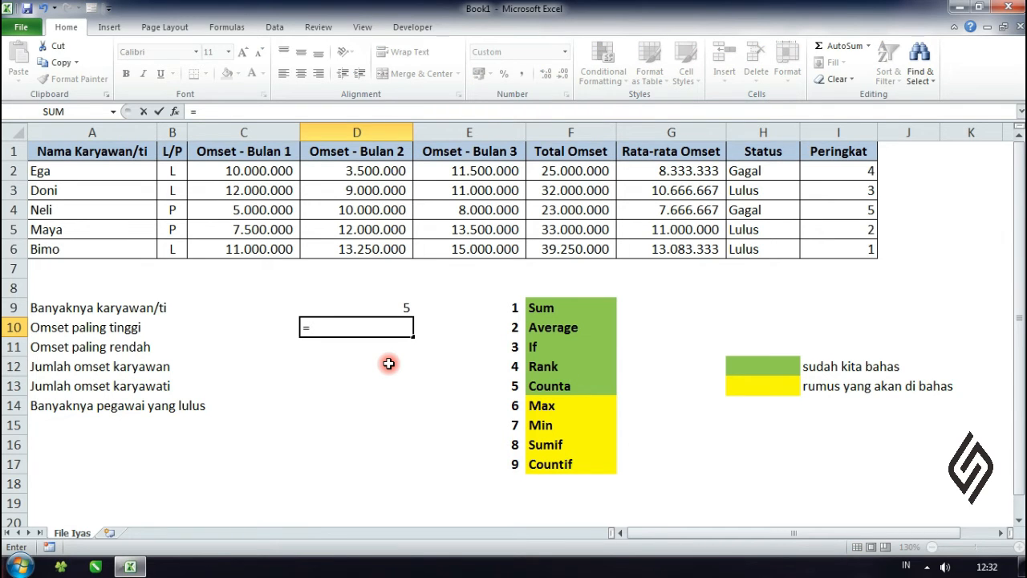
pyautogui.write('max')
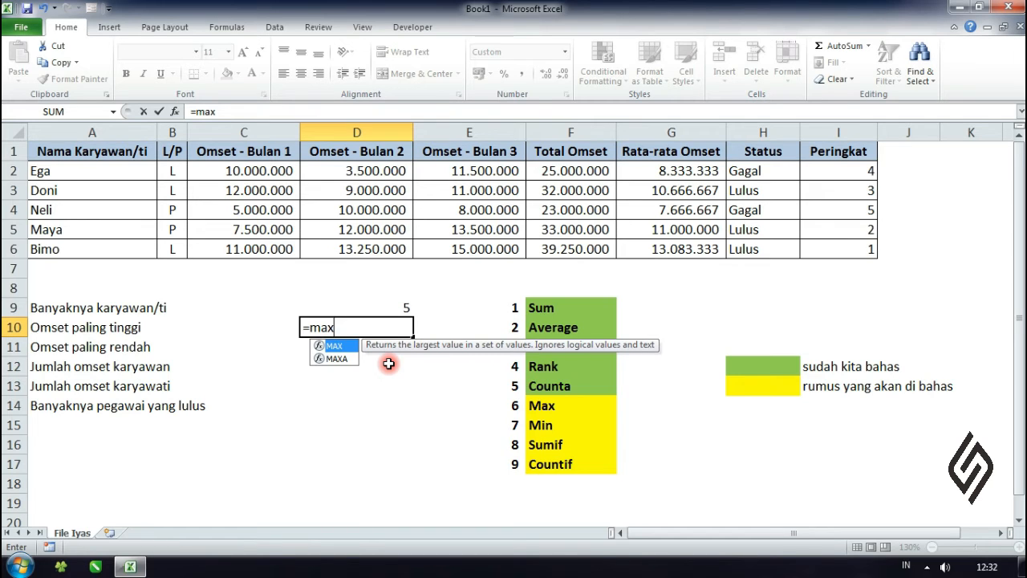
pyautogui.write('(')
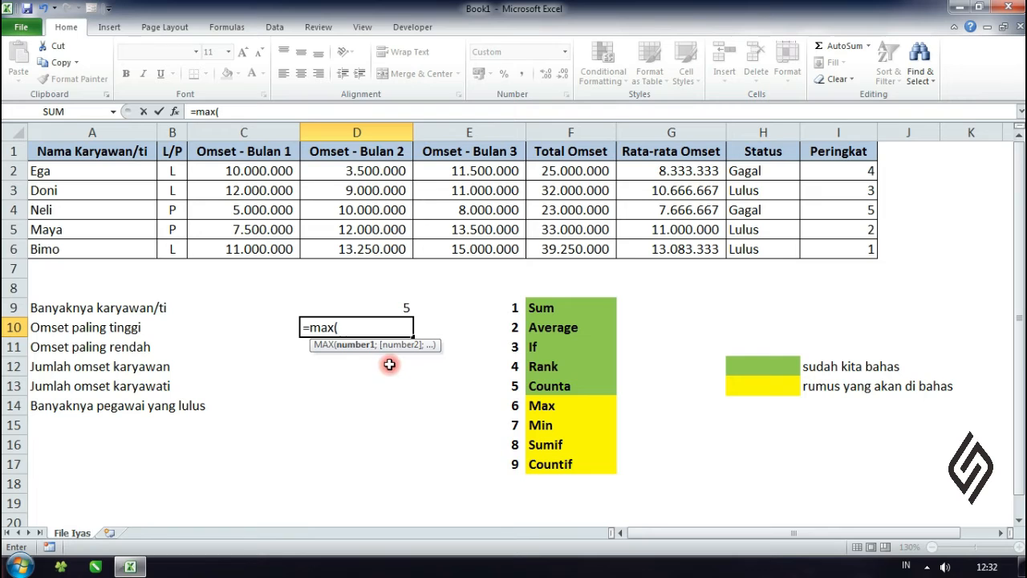
pyautogui.click(580, 171)
pyautogui.moveTo(579, 170); pyautogui.dragTo(571, 241)
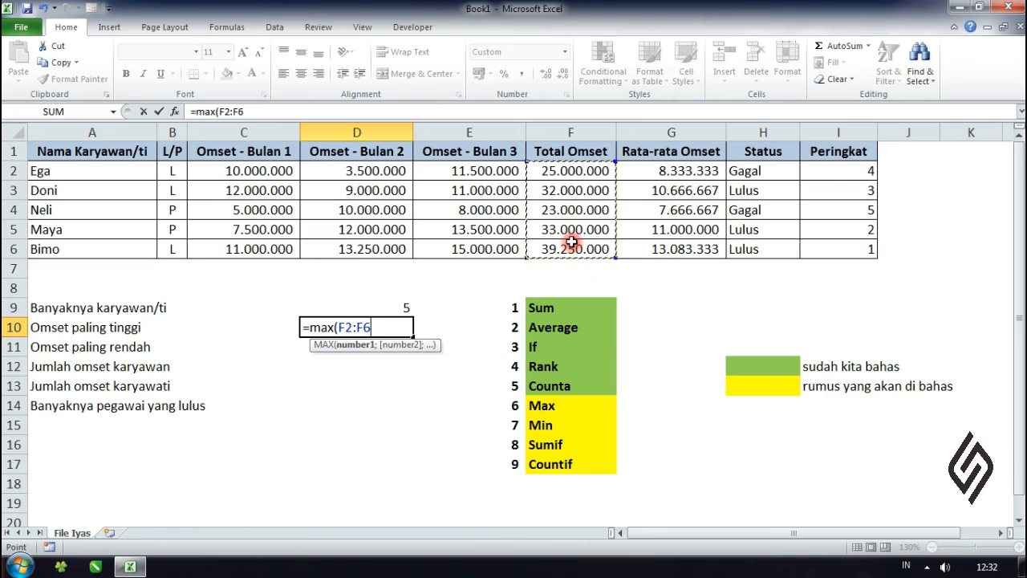
pyautogui.write(')')
pyautogui.press('Return')
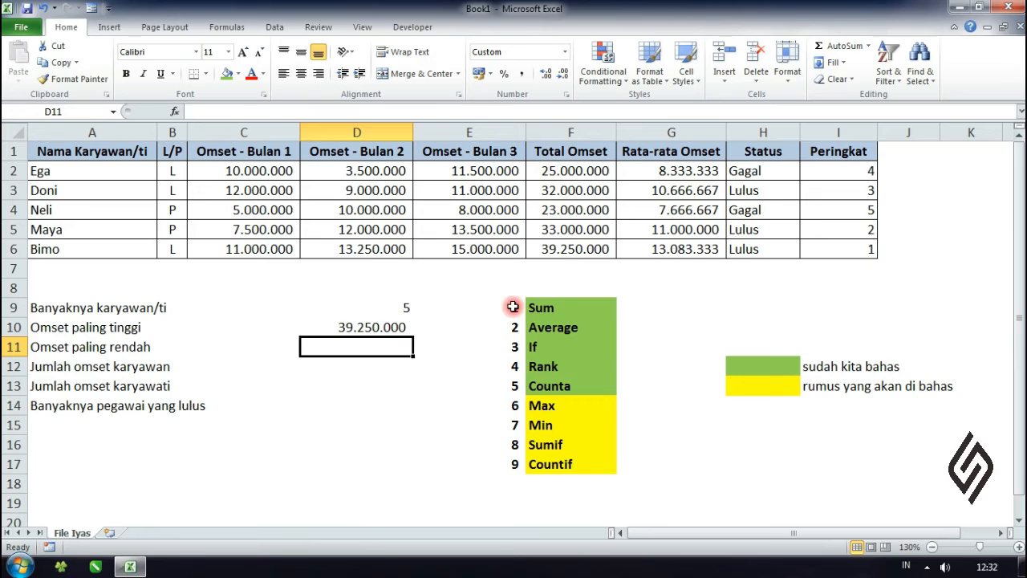
pyautogui.click(557, 247)
pyautogui.click(857, 248)
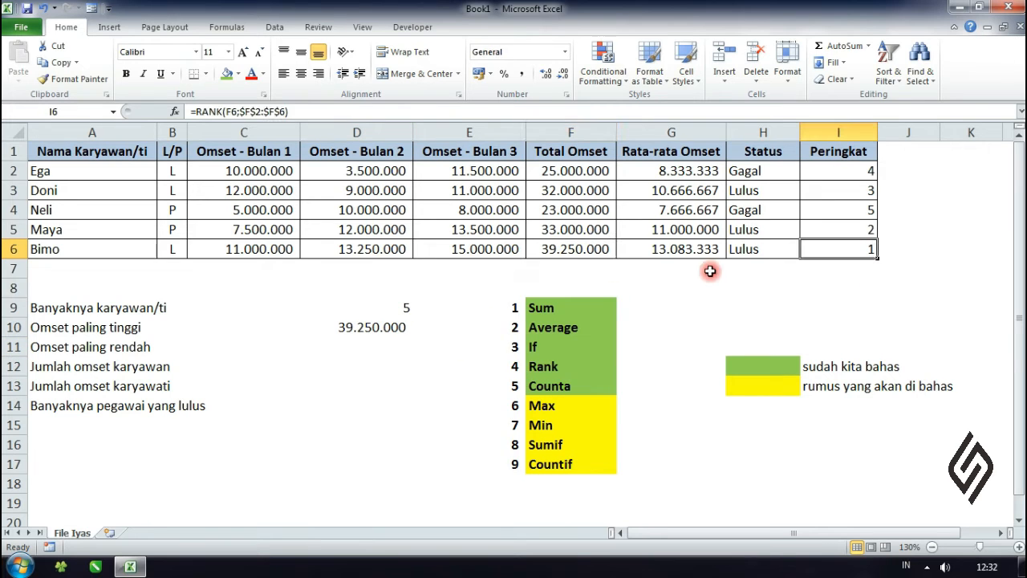
pyautogui.click(562, 250)
pyautogui.click(123, 252)
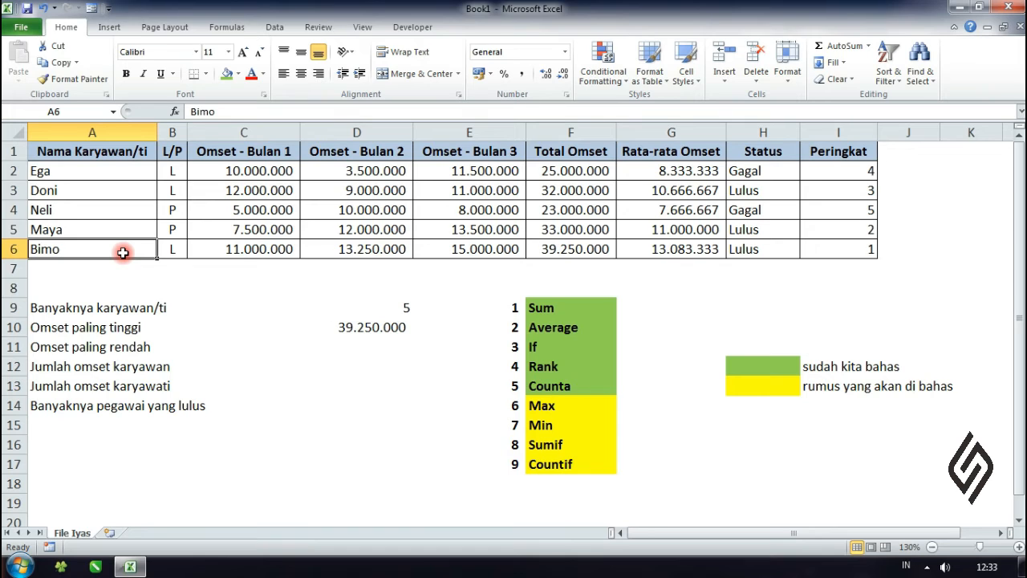
# Step: Fill the Max cell F14 in the function list with the same green as the covered functions
pyautogui.click(535, 406)
pyautogui.click(227, 73)
pyautogui.click(420, 447)
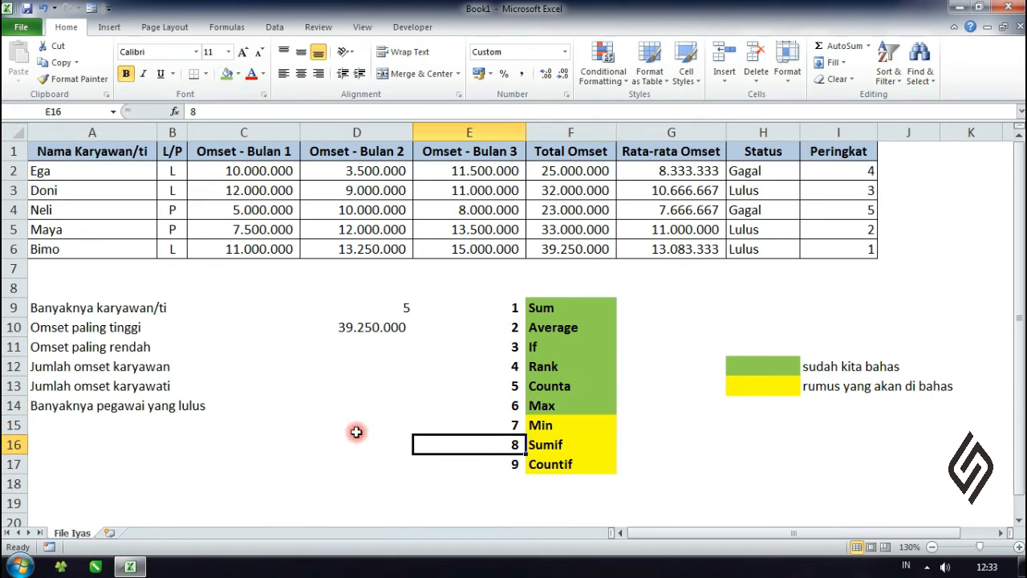
# Step: Enter =MIN(F2:F6) in D11 for the Omset paling rendah row and check it against the total and rank in row 4
pyautogui.click(374, 345)
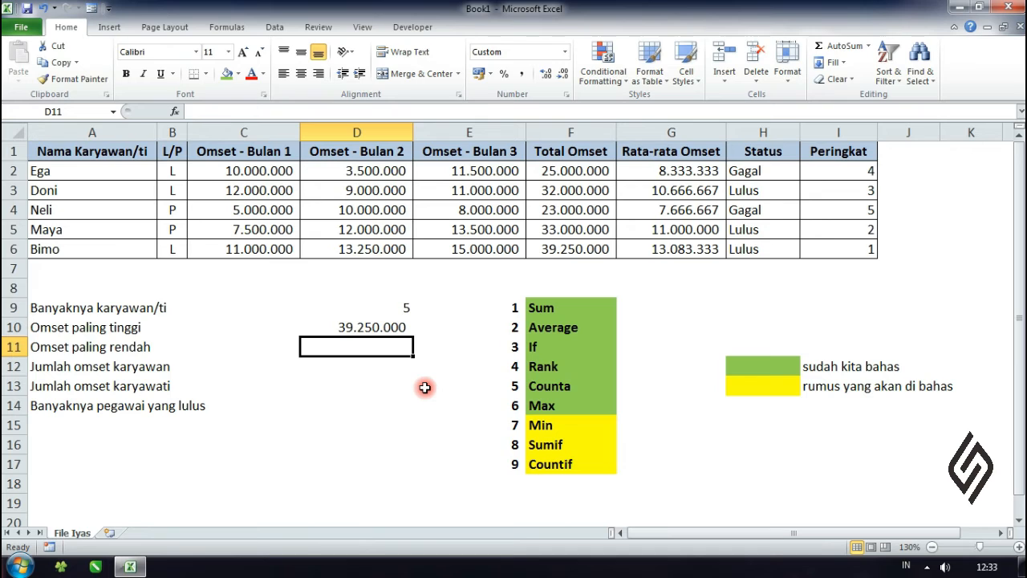
pyautogui.write('=mi')
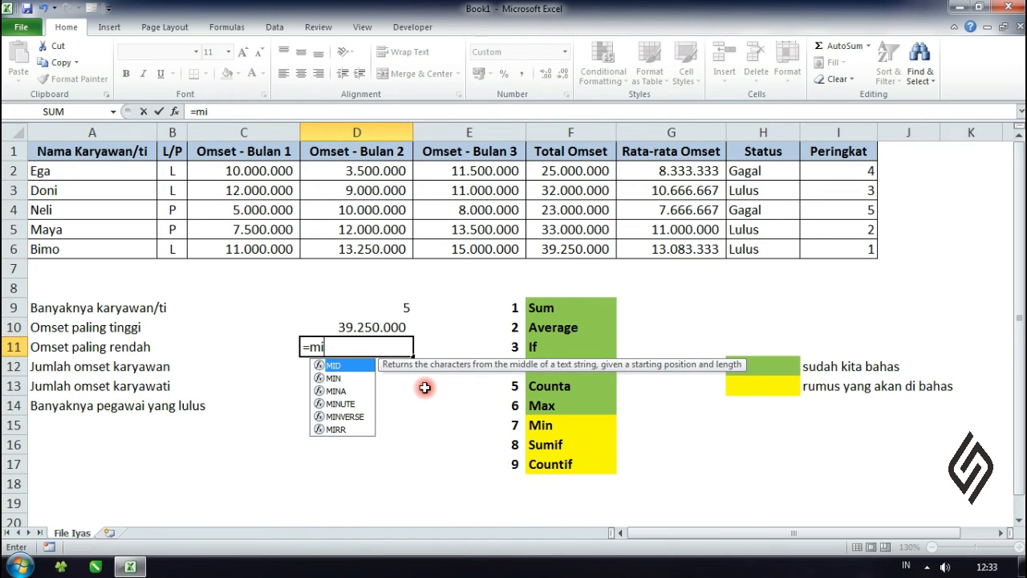
pyautogui.write('n(')
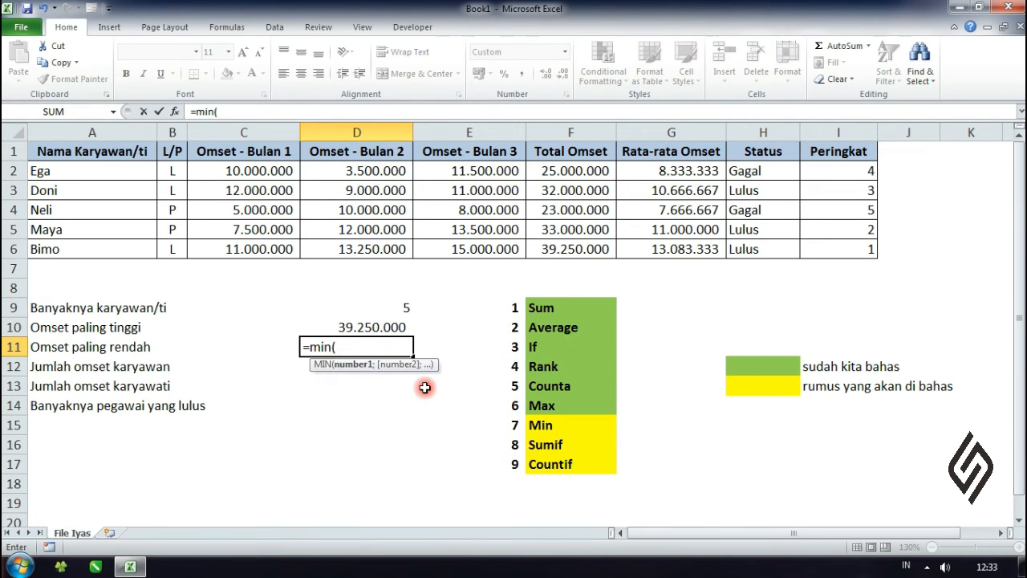
pyautogui.click(588, 171)
pyautogui.moveTo(587, 171); pyautogui.dragTo(578, 239)
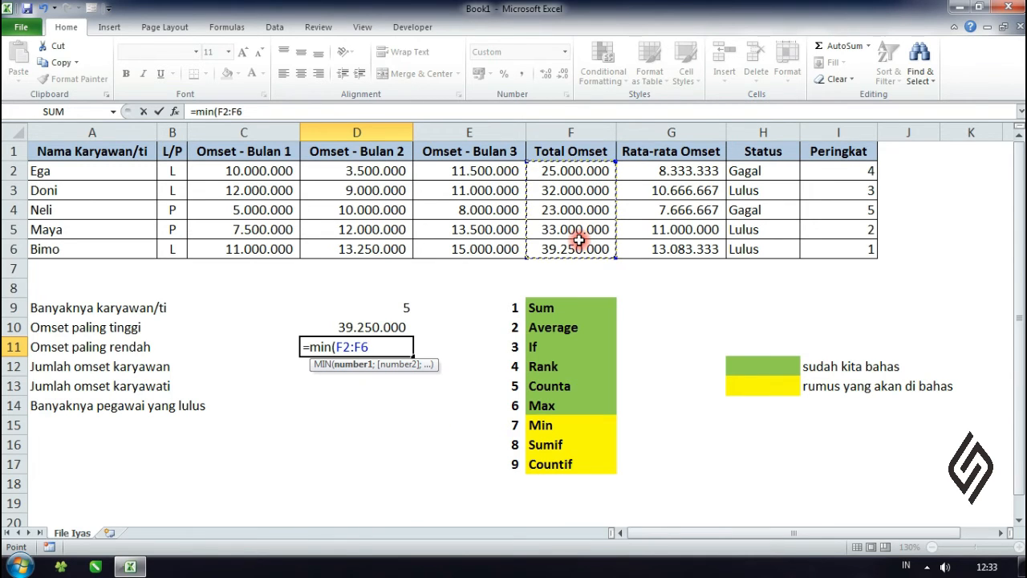
pyautogui.write(')')
pyautogui.press('Return')
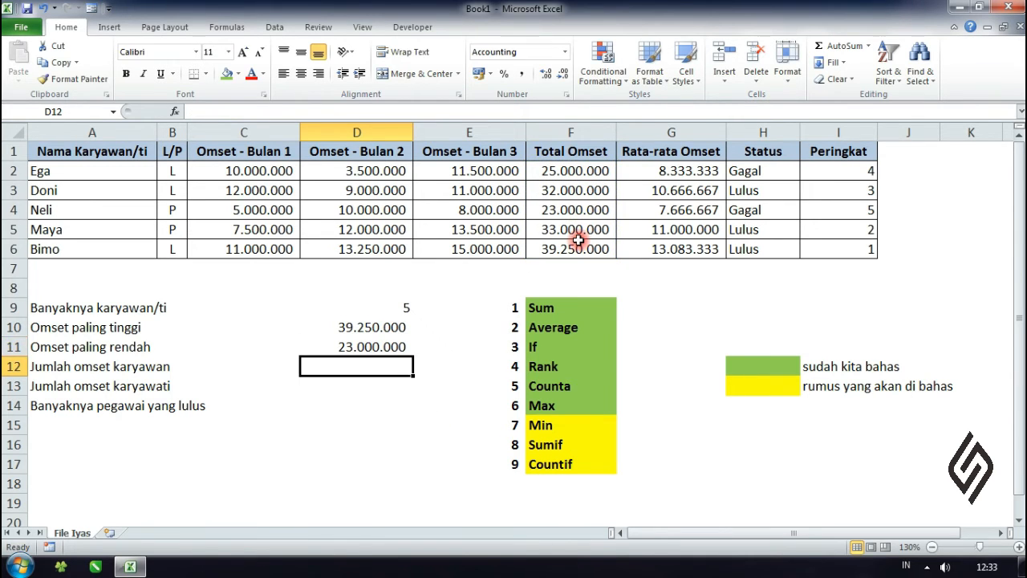
pyautogui.click(384, 344)
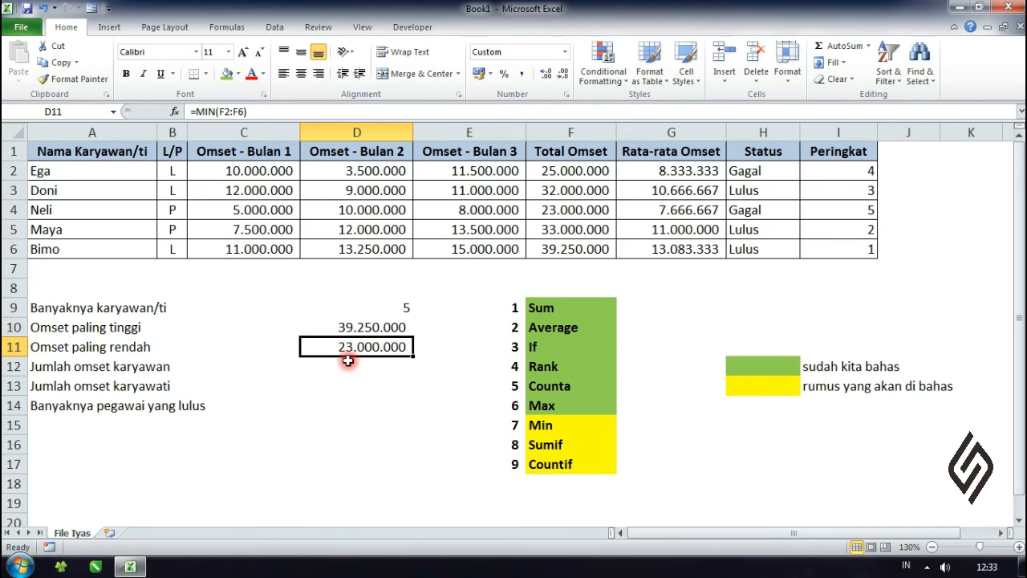
pyautogui.click(565, 251)
pyautogui.click(569, 212)
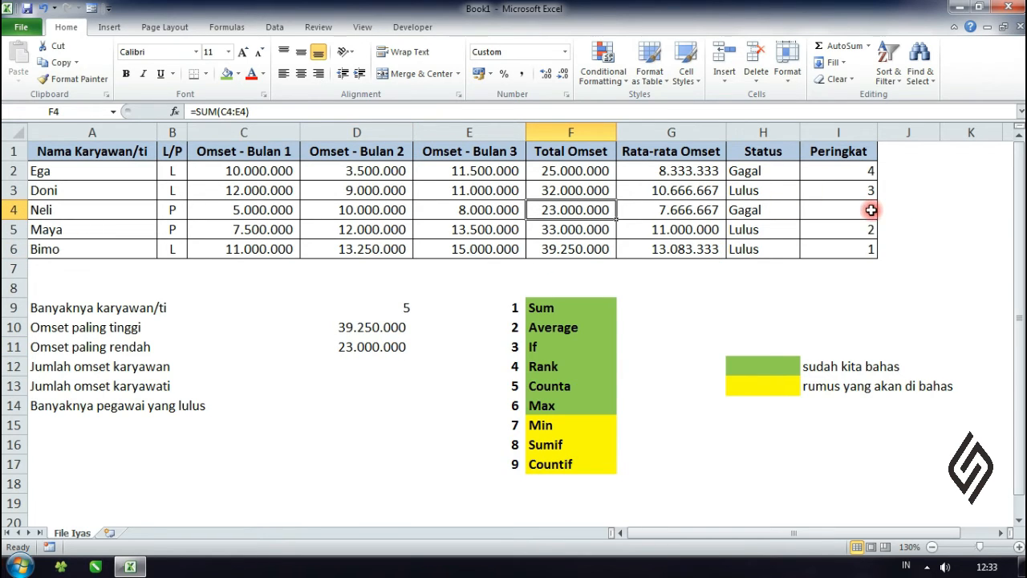
pyautogui.click(365, 374)
pyautogui.press('Up')
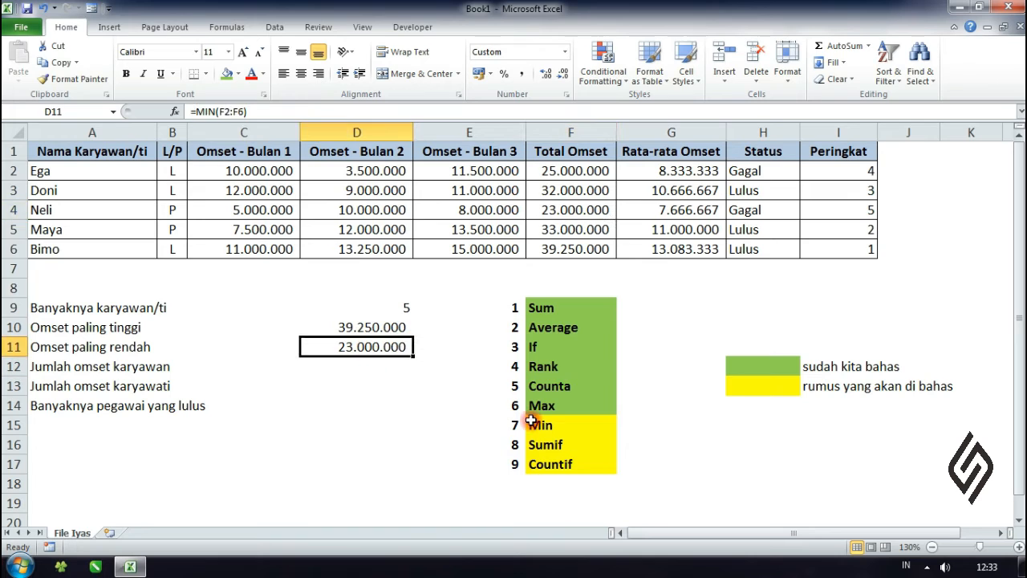
# Step: Fill the Min cell F15 in the function list with the covered-function green
pyautogui.click(532, 419)
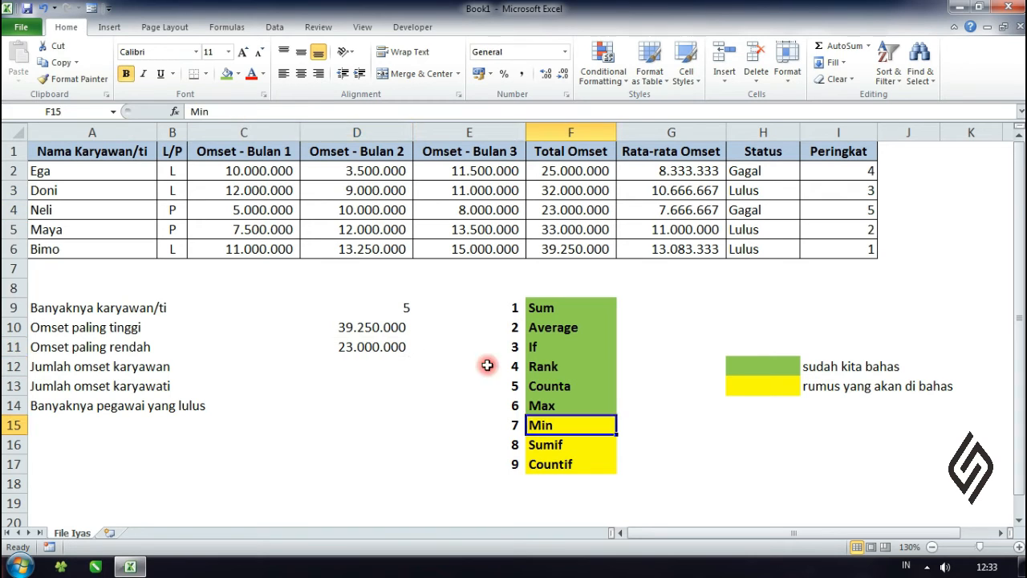
pyautogui.click(230, 74)
pyautogui.click(459, 399)
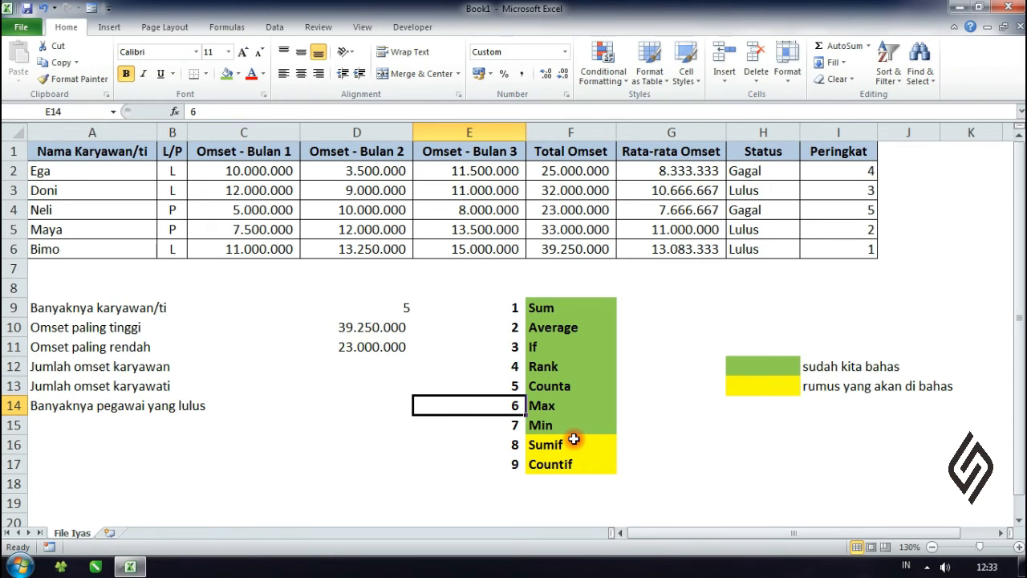
pyautogui.click(351, 444)
# Step: Enter =SUMIF(B2:B6;"L";F2:F6) in D12 for the Jumlah omset karyawan row
pyautogui.click(353, 362)
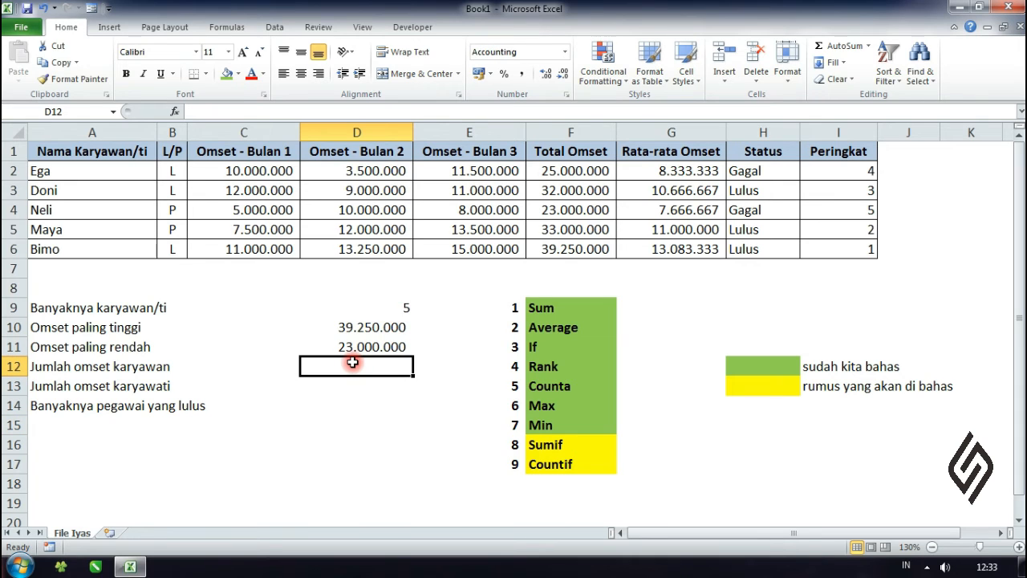
pyautogui.click(143, 365)
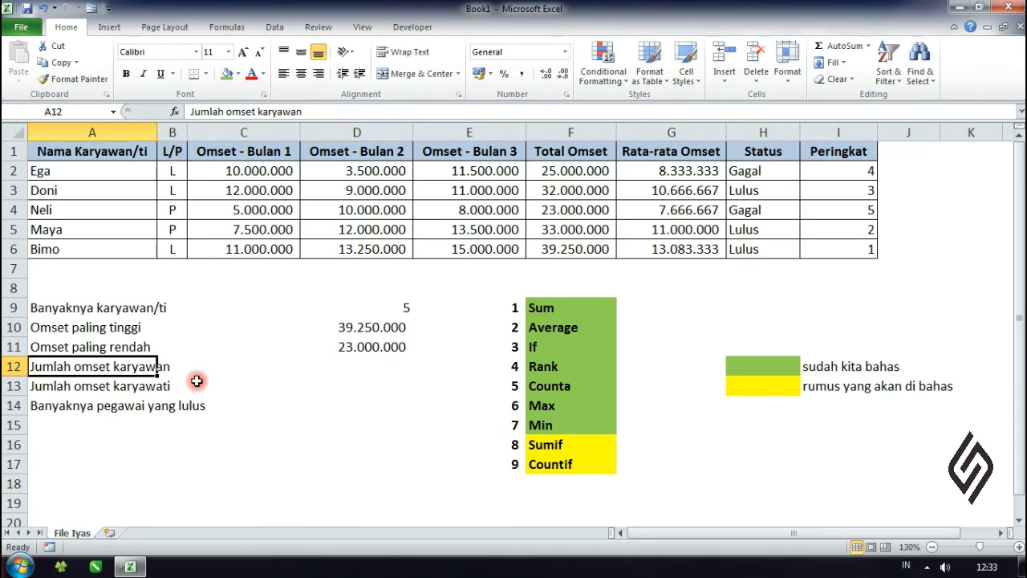
pyautogui.click(53, 387)
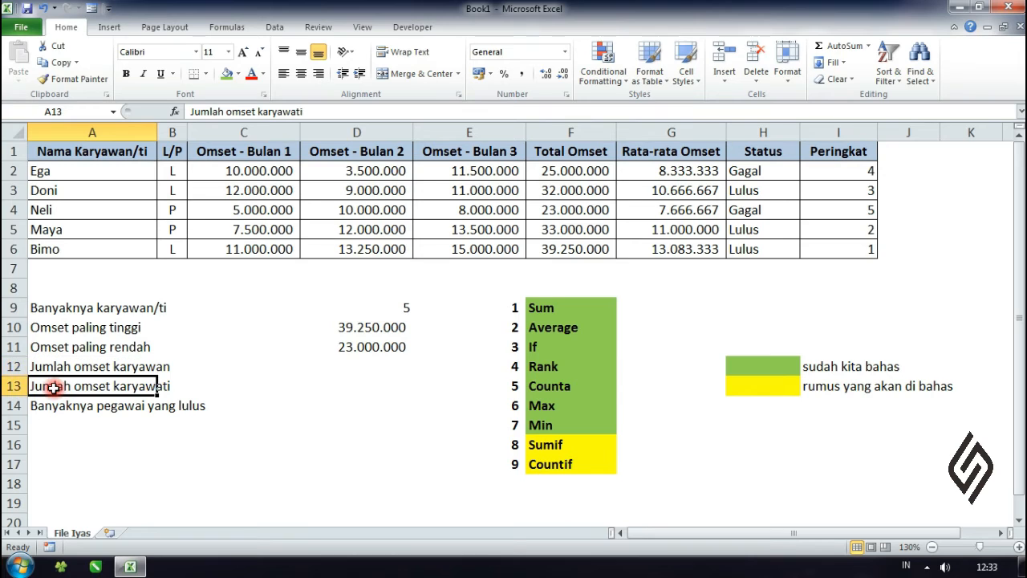
pyautogui.click(264, 386)
pyautogui.click(362, 373)
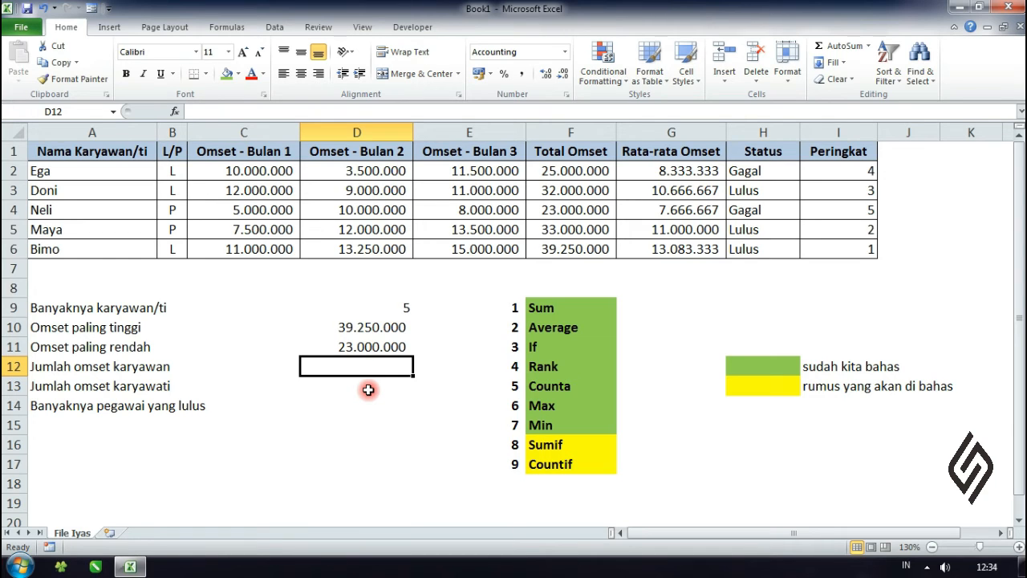
pyautogui.write('=')
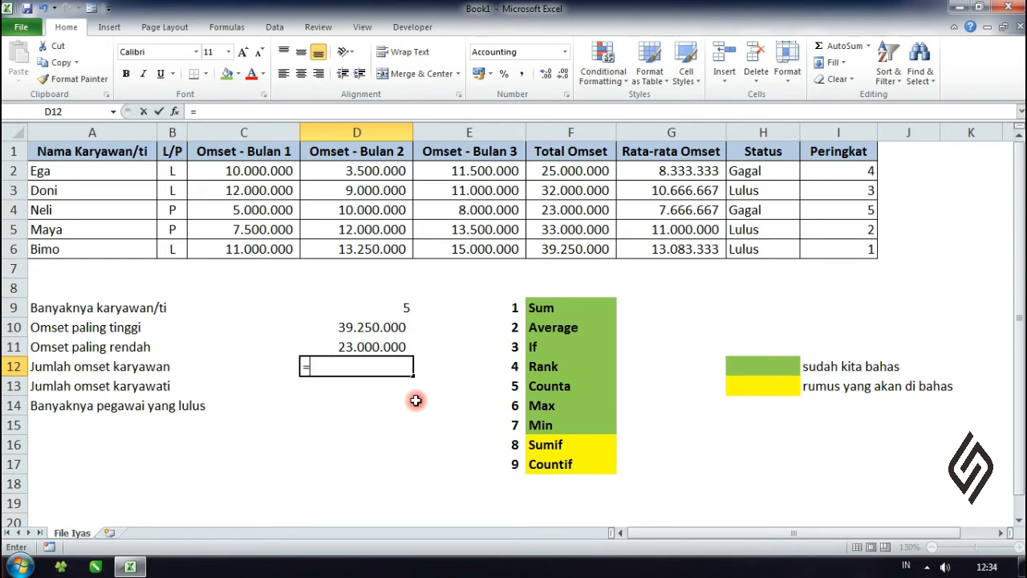
pyautogui.write('sum')
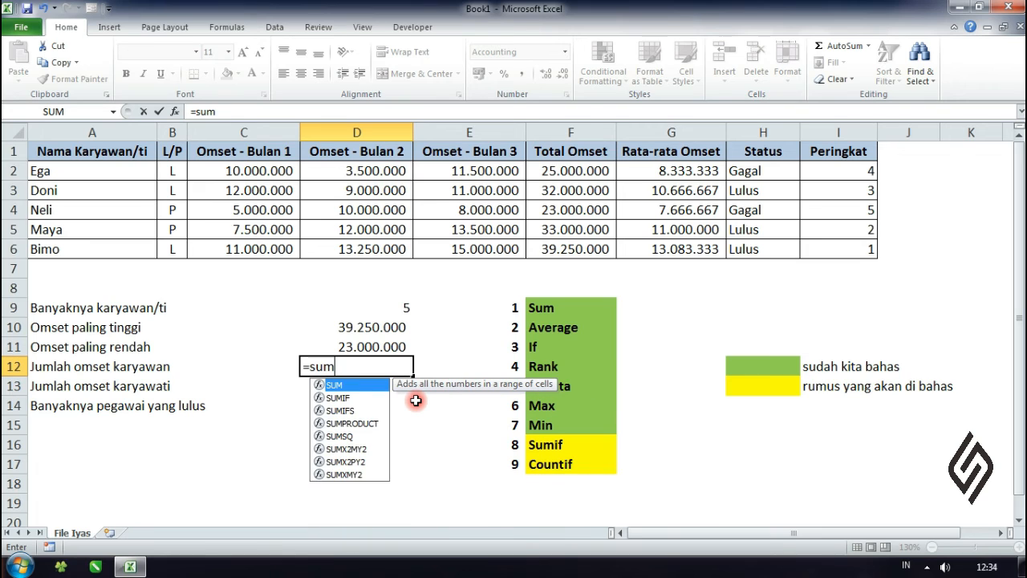
pyautogui.write('if')
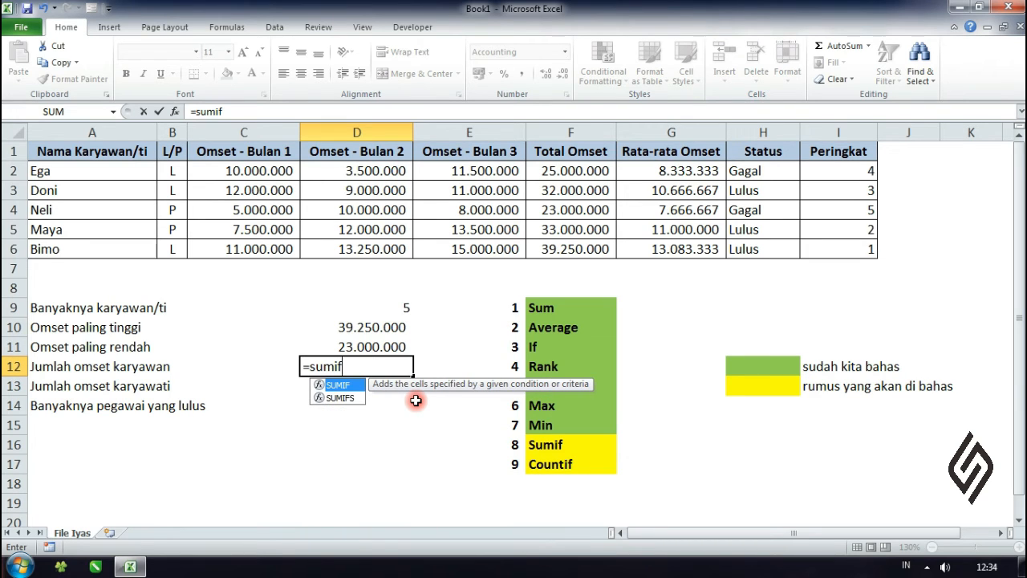
pyautogui.write('(')
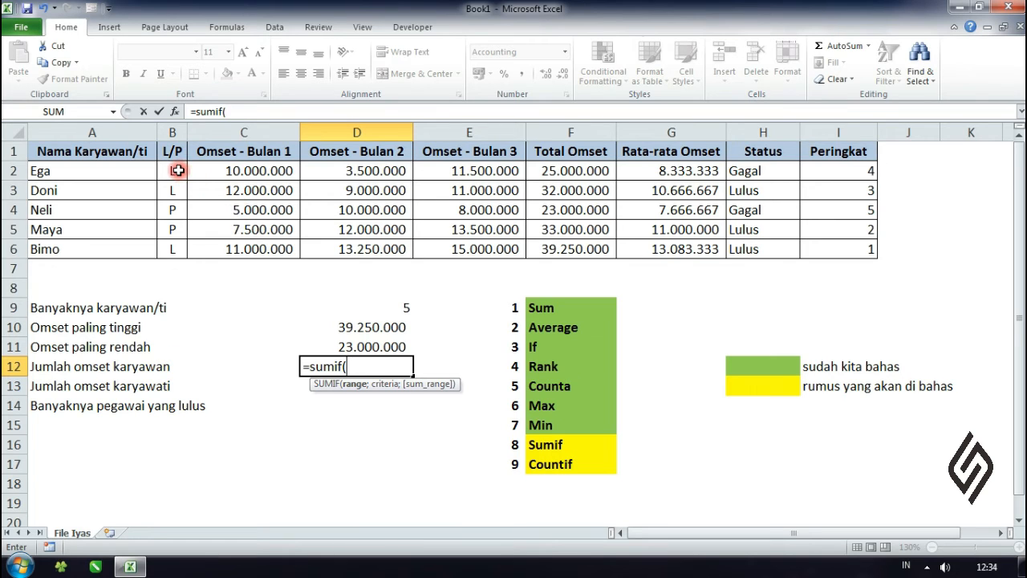
pyautogui.moveTo(177, 170); pyautogui.dragTo(174, 254)
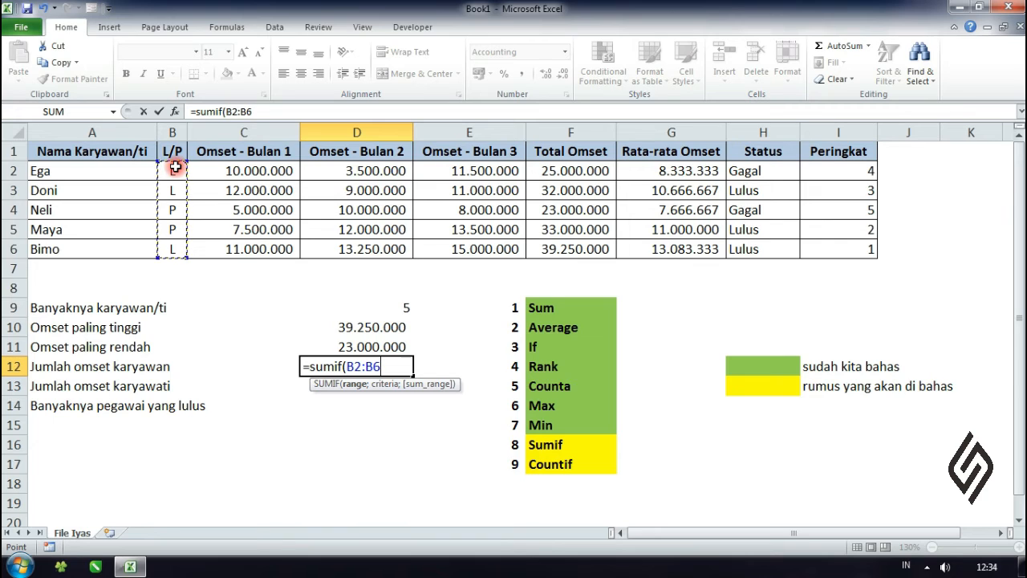
pyautogui.write(';')
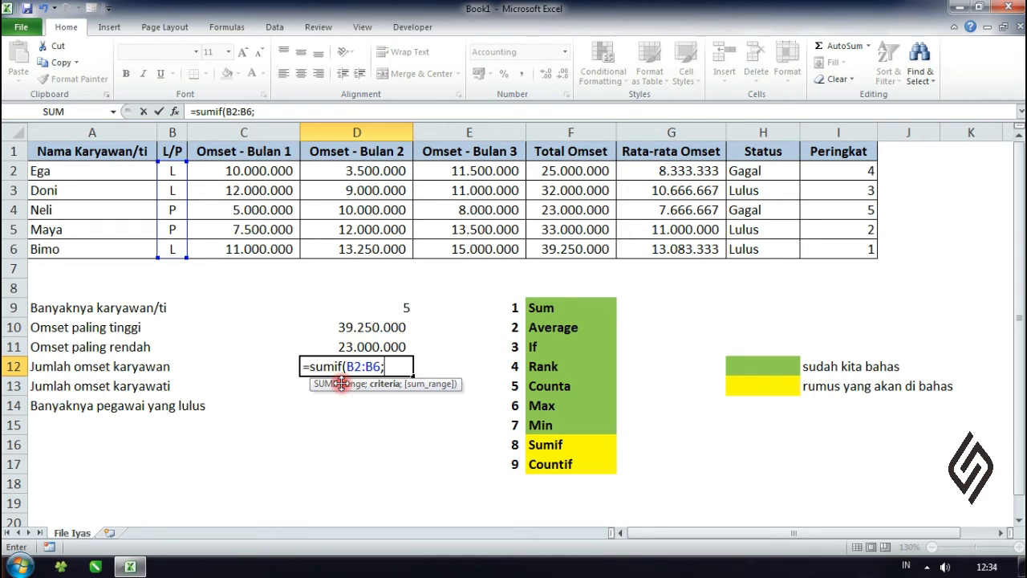
pyautogui.click(399, 367)
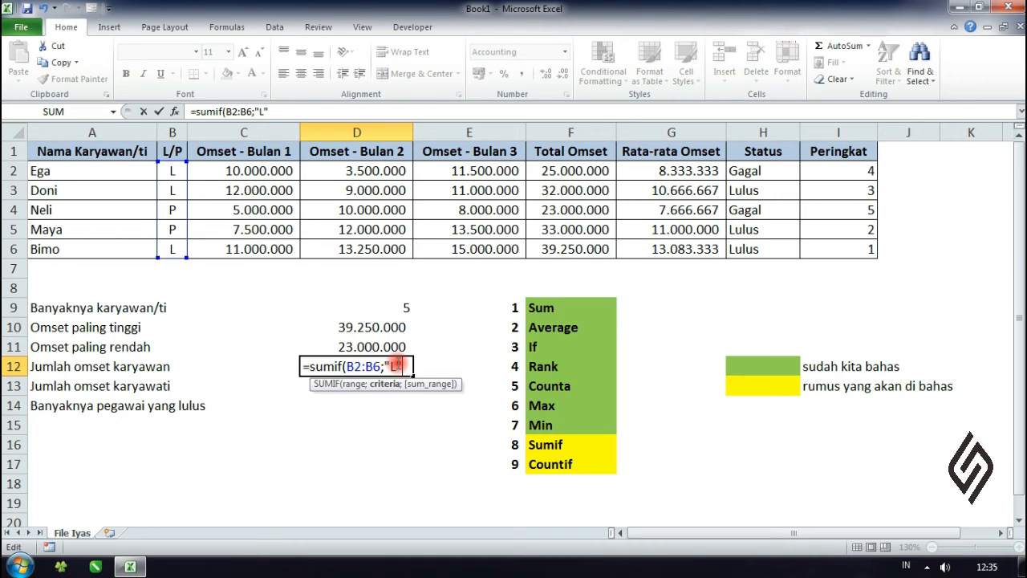
pyautogui.write(';')
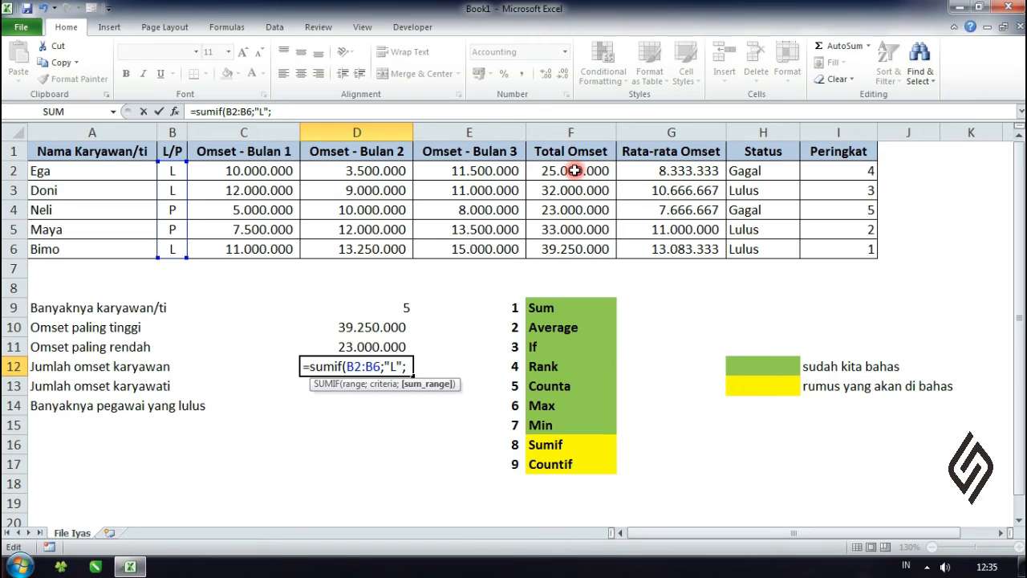
pyautogui.moveTo(574, 164); pyautogui.dragTo(576, 245)
pyautogui.write(')')
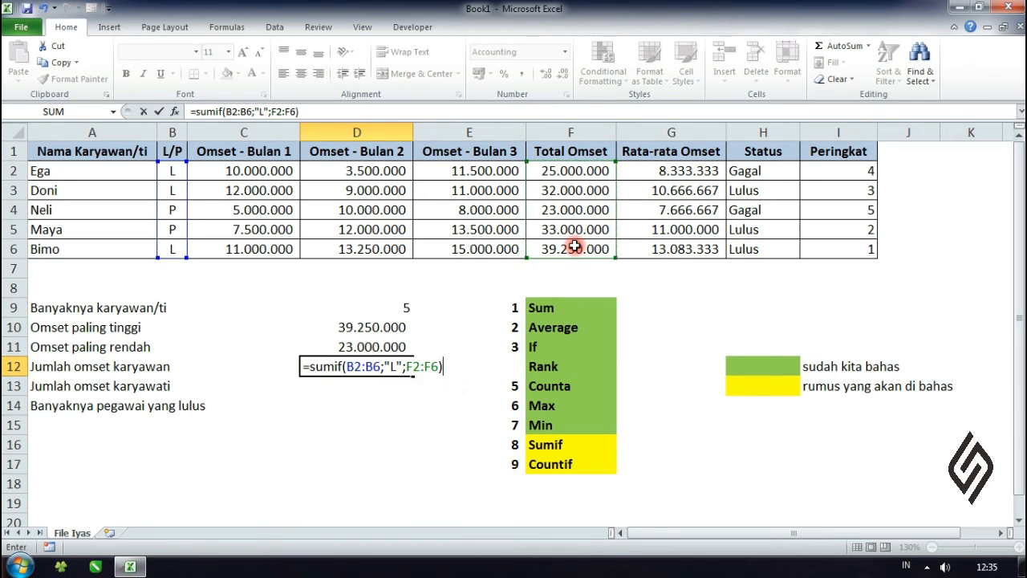
pyautogui.press('Return')
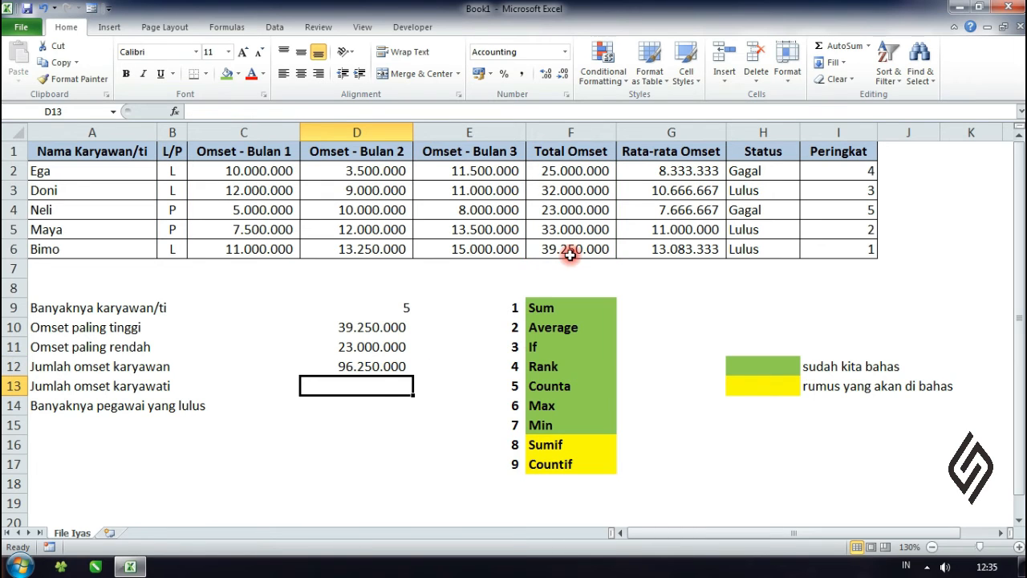
# Step: Check the D12 result against the combined sum of the male employees' totals in F2, F3 and F6
pyautogui.click(377, 365)
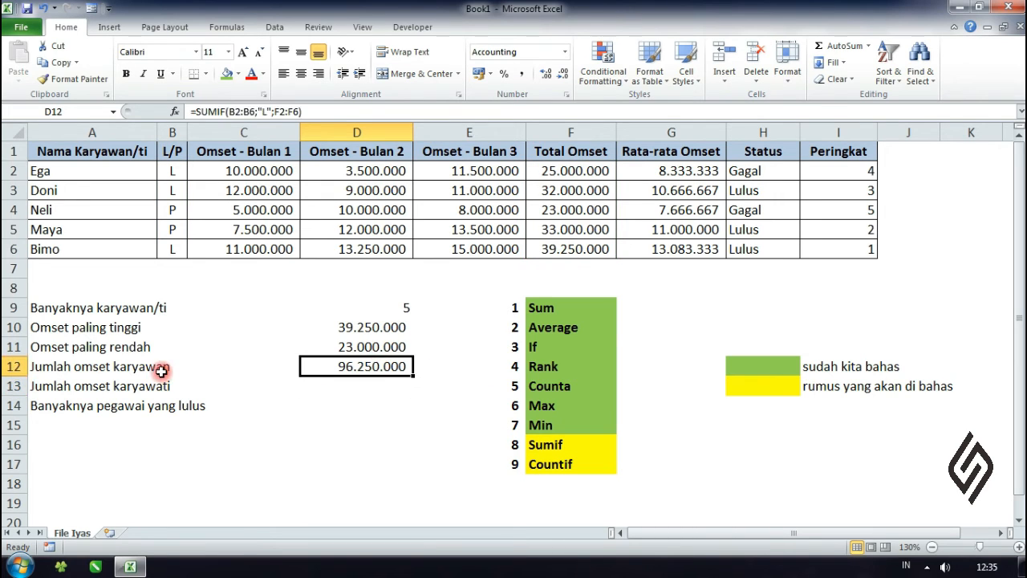
pyautogui.click(95, 370)
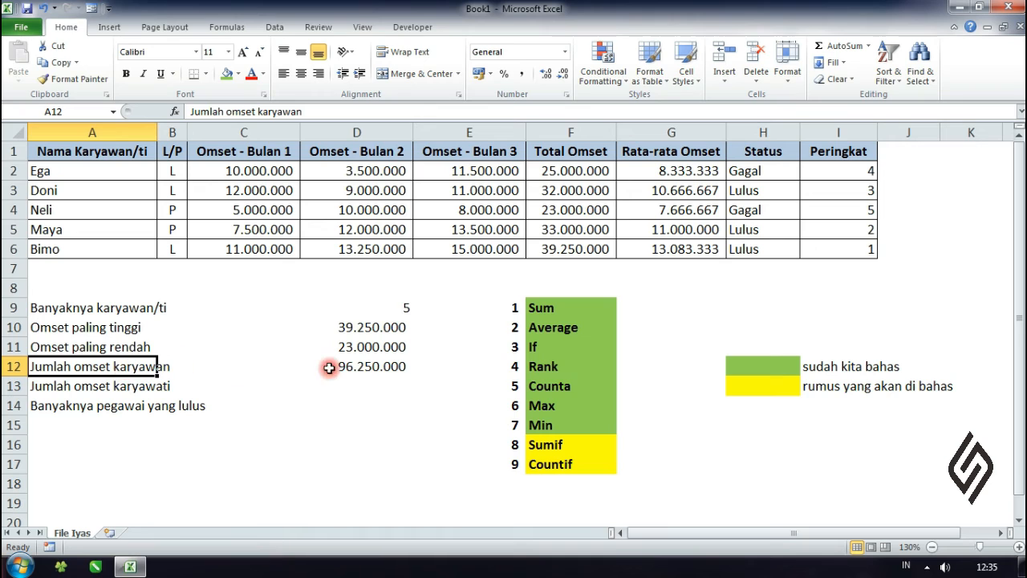
pyautogui.click(361, 367)
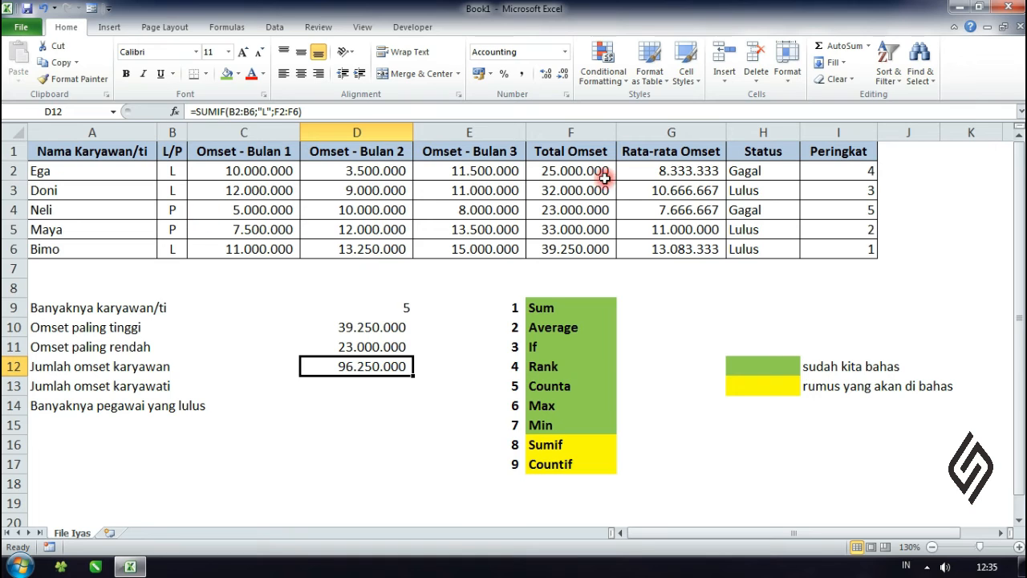
pyautogui.moveTo(565, 172); pyautogui.dragTo(569, 190)
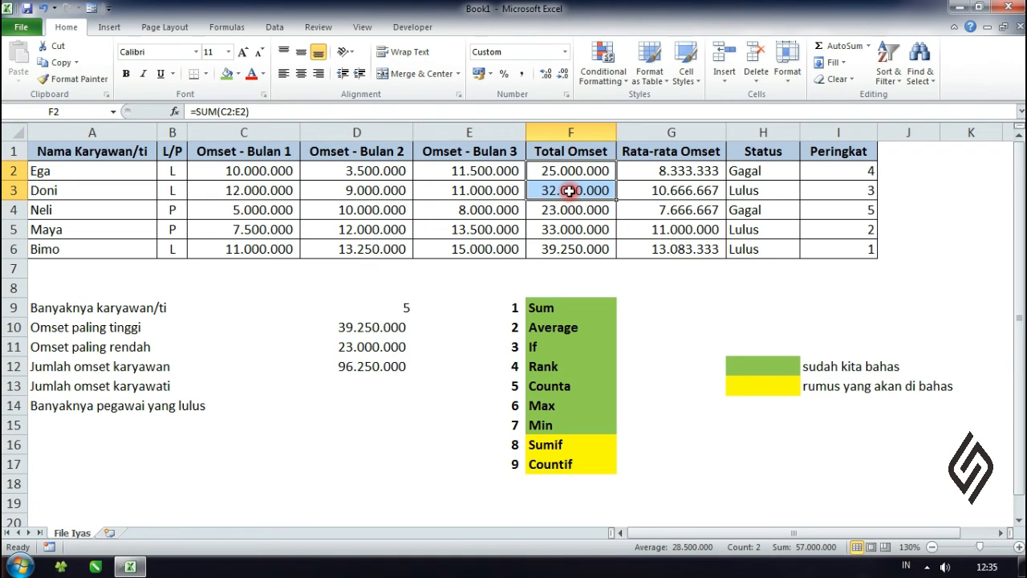
pyautogui.keyDown('ctrl'); pyautogui.click(567, 249); pyautogui.keyUp('ctrl')
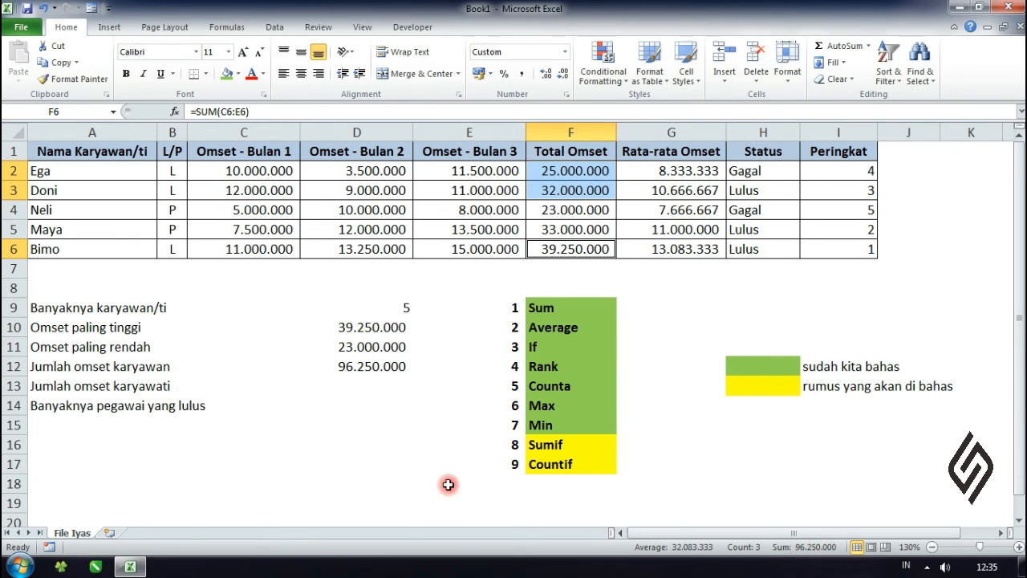
pyautogui.click(414, 443)
# Step: Enter =SUMIF(B2:B6;"P";F2:F6) in D13 for the Jumlah omset karyawati row
pyautogui.click(358, 387)
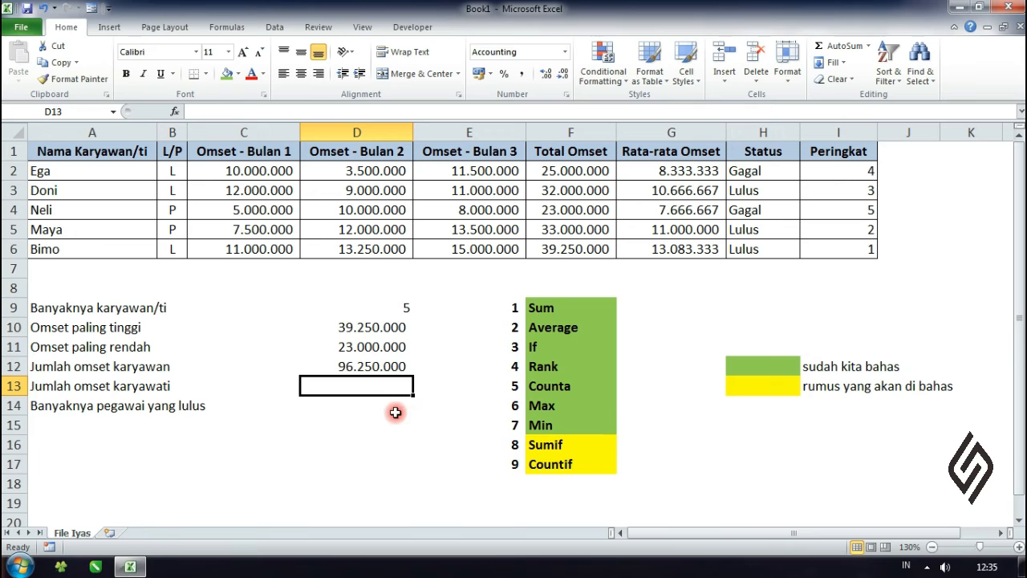
pyautogui.write('=sumif')
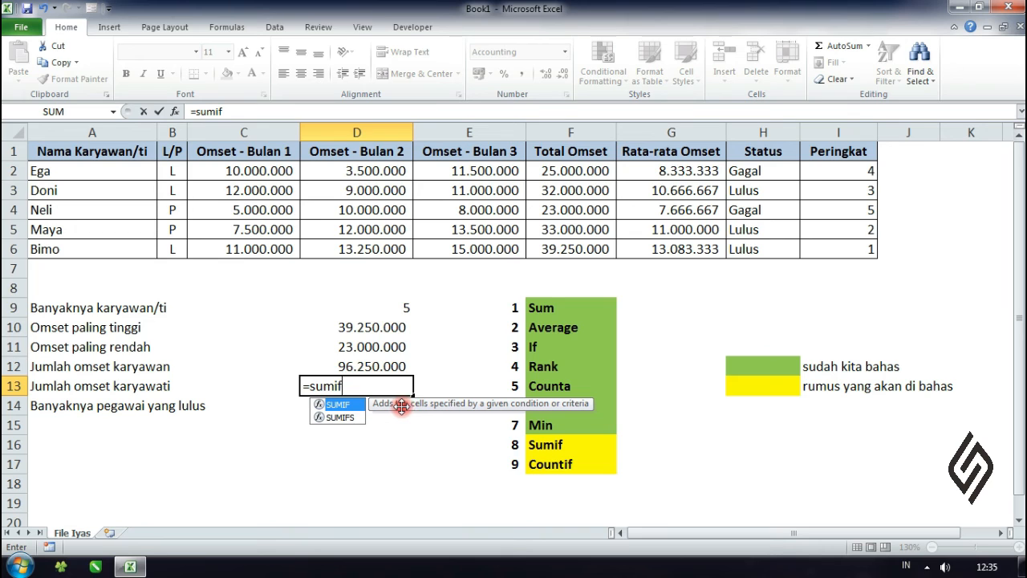
pyautogui.write('(')
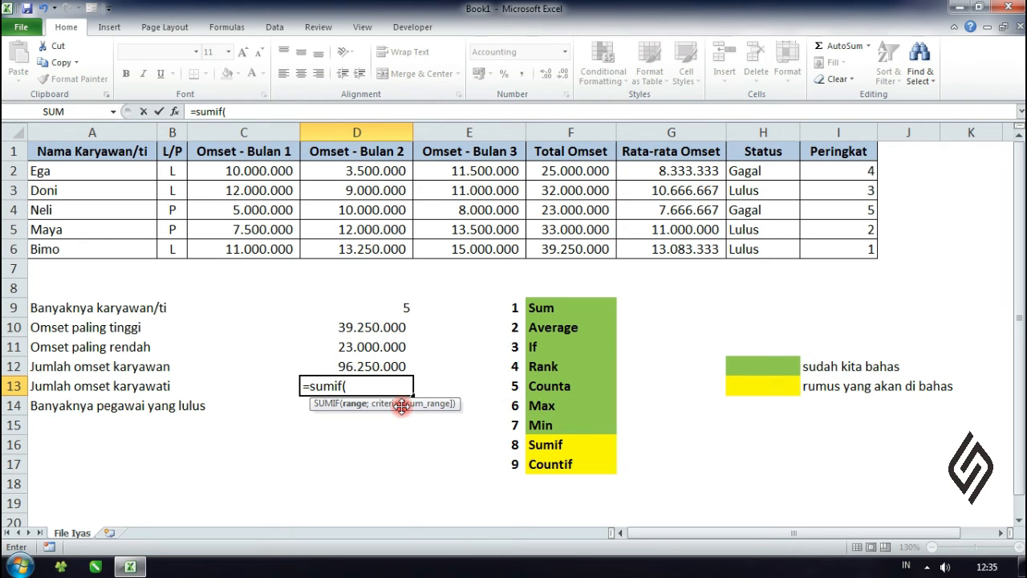
pyautogui.moveTo(172, 170); pyautogui.dragTo(165, 251)
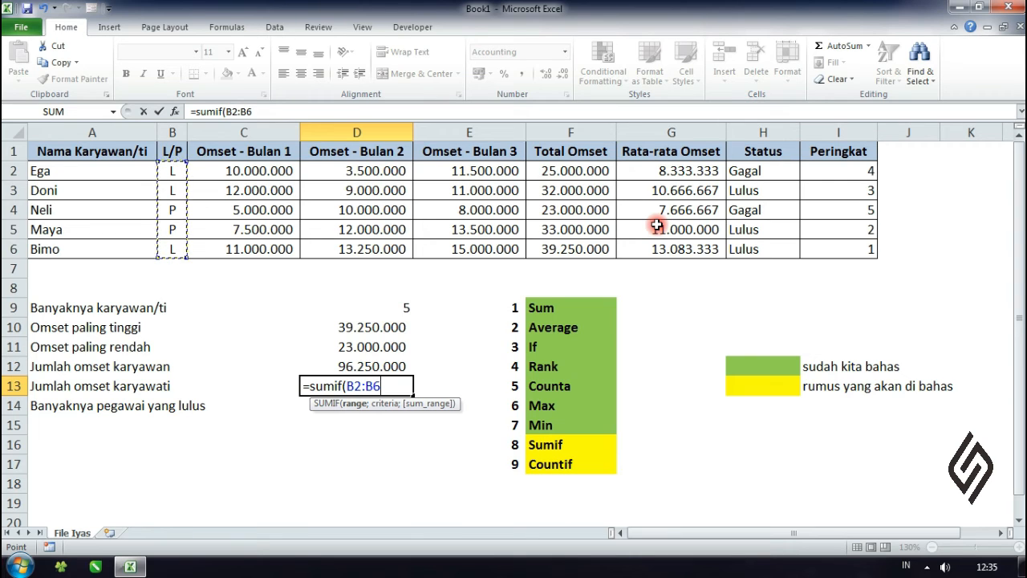
pyautogui.write(';"P";')
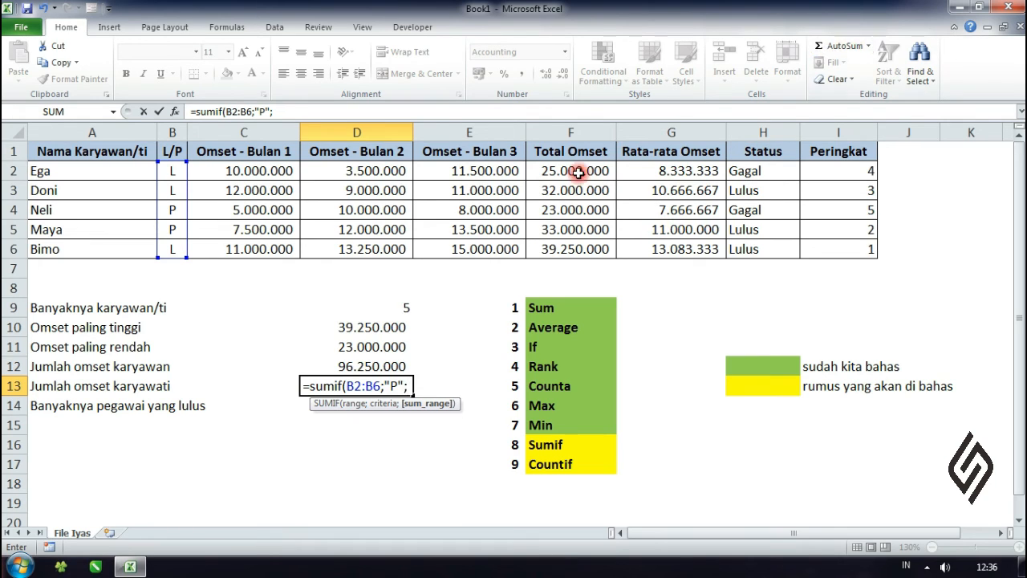
pyautogui.moveTo(578, 171); pyautogui.dragTo(570, 254)
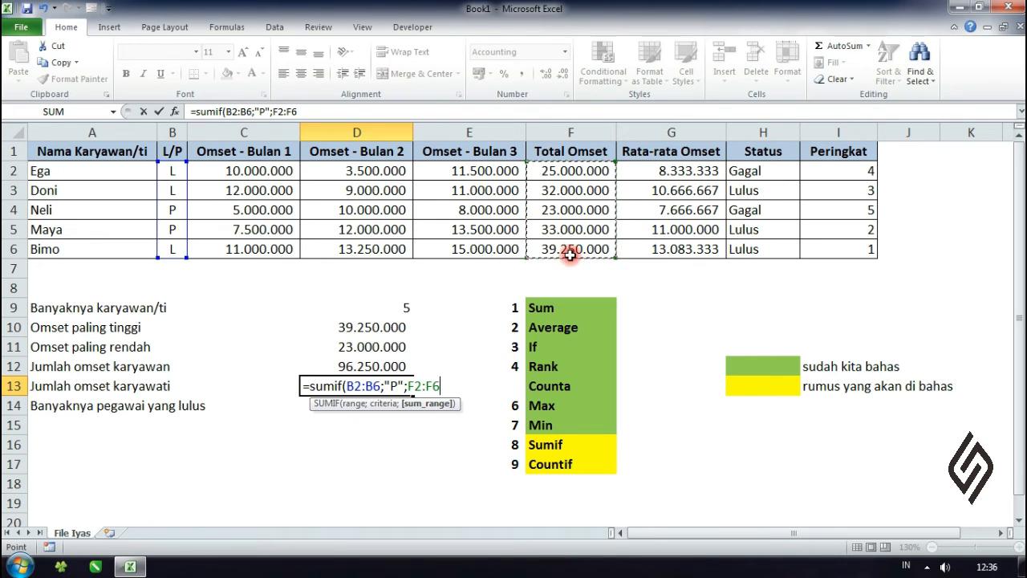
pyautogui.write(')')
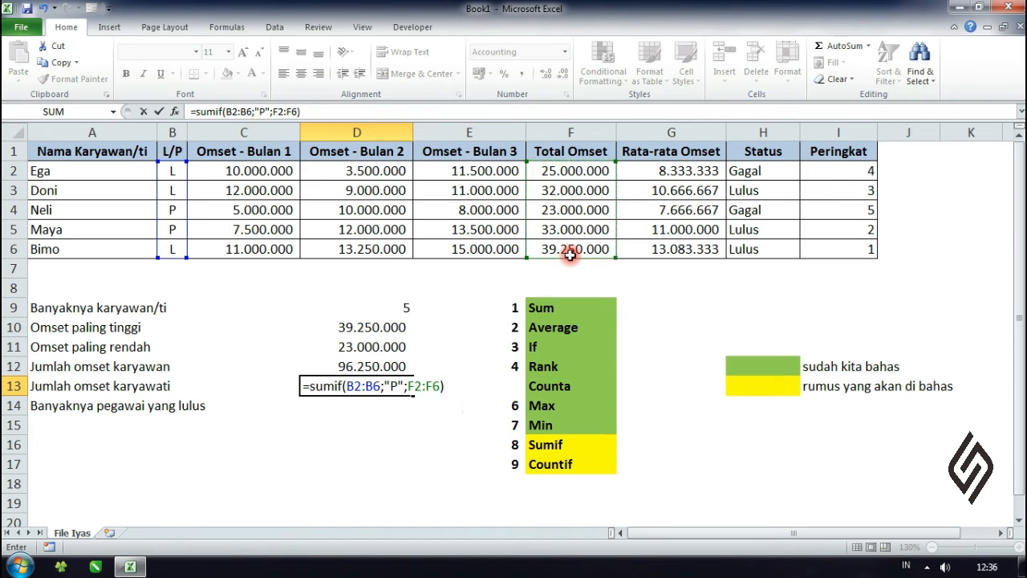
pyautogui.press('Return')
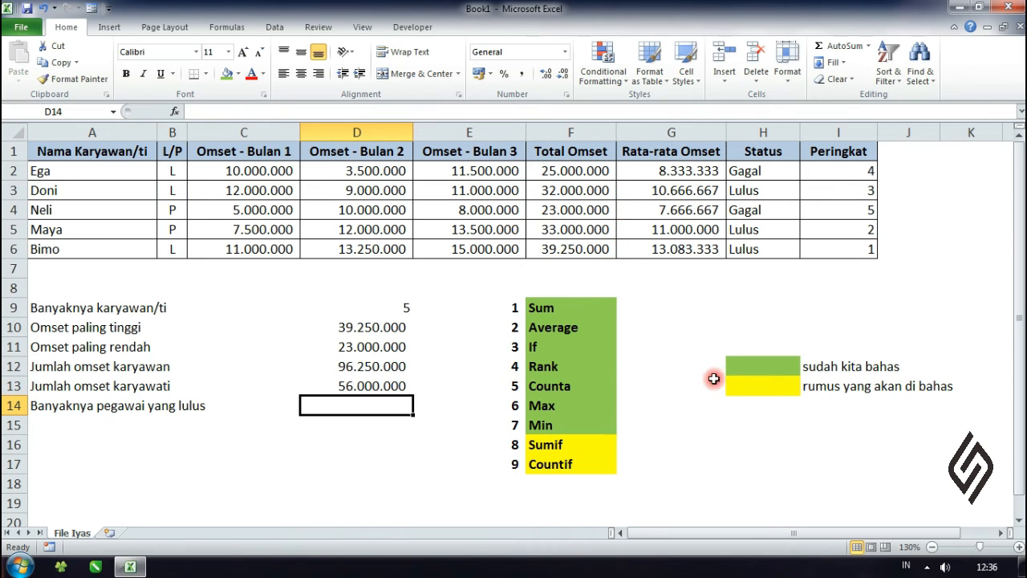
# Step: Fill the Sumif cell F16 in the function list with the covered-function green
pyautogui.click(570, 443)
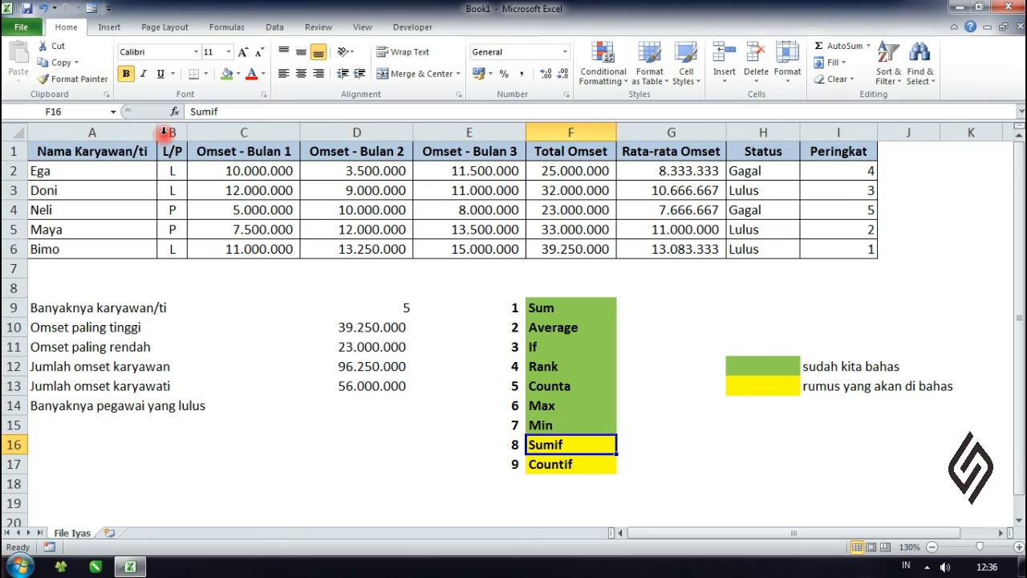
pyautogui.click(227, 74)
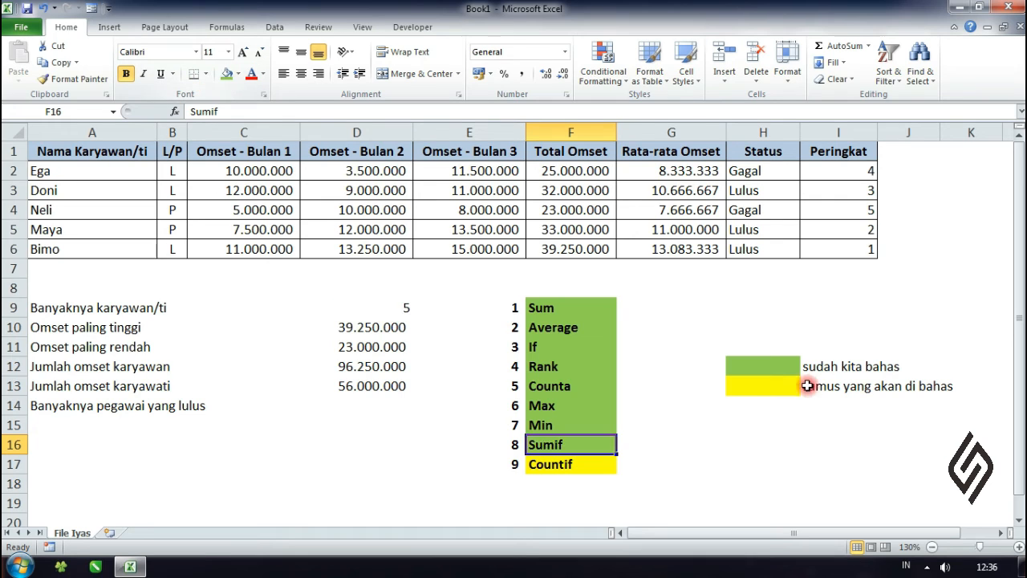
pyautogui.click(740, 442)
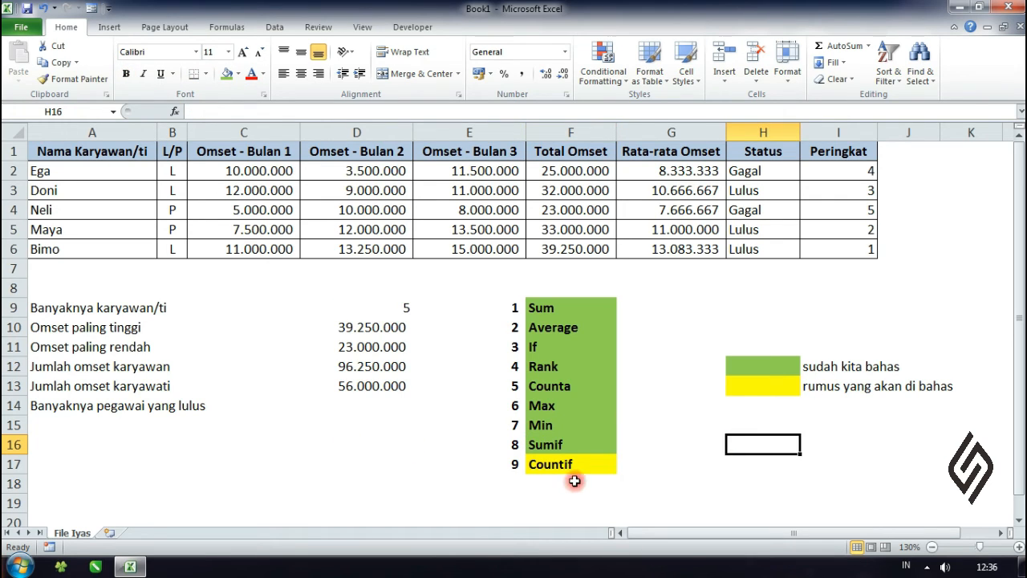
# Step: Enter =COUNTIF(H2:H6;"Lulus") in D14 for the Banyaknya pegawai yang lulus row
pyautogui.click(142, 411)
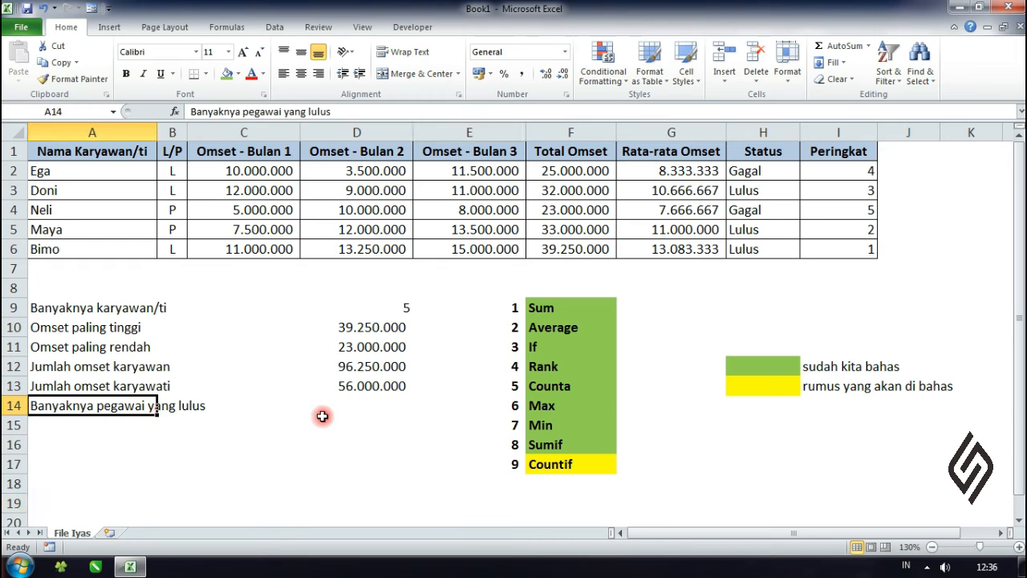
pyautogui.click(374, 403)
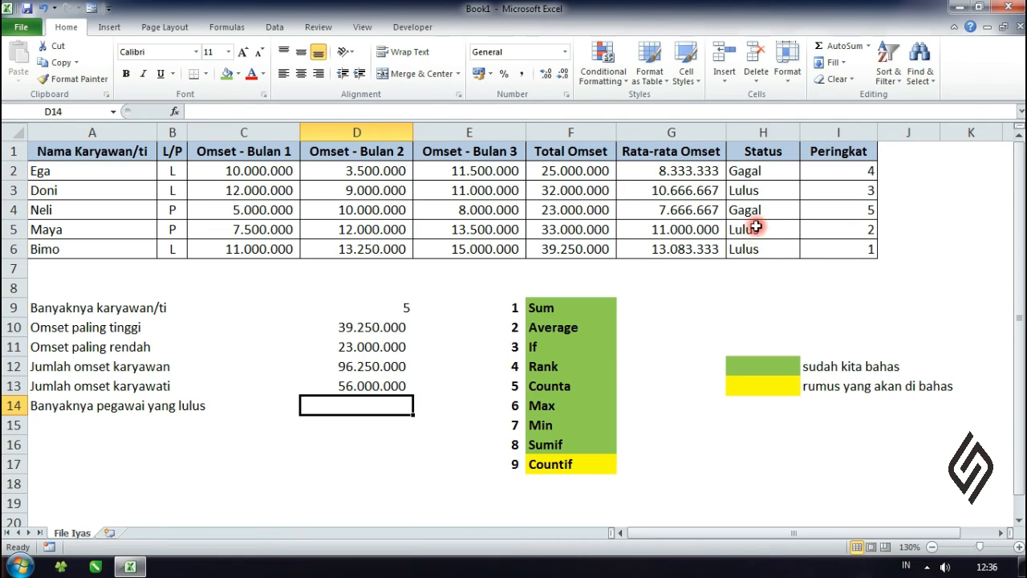
pyautogui.click(714, 363)
pyautogui.click(470, 451)
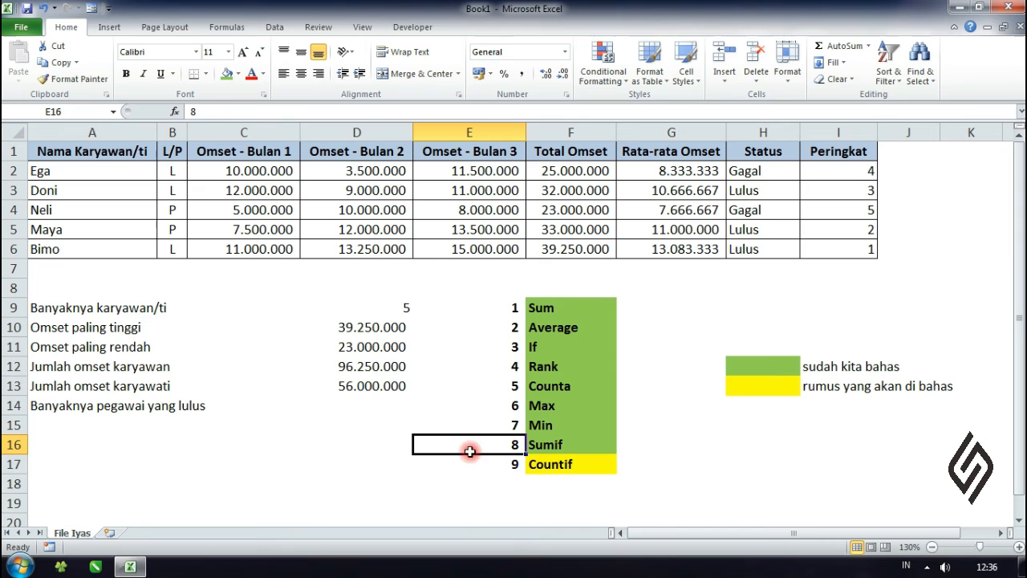
pyautogui.click(363, 409)
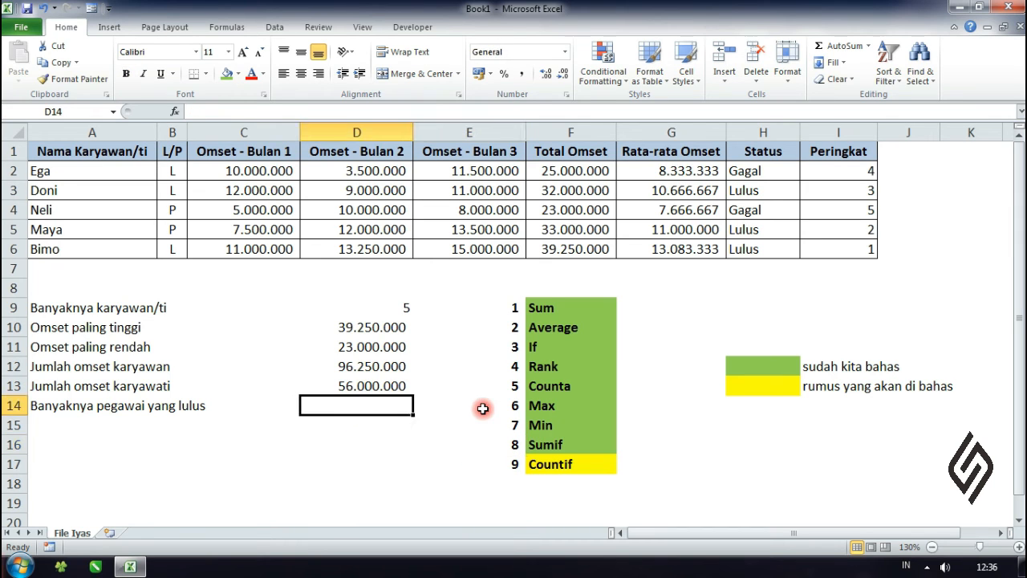
pyautogui.write('=')
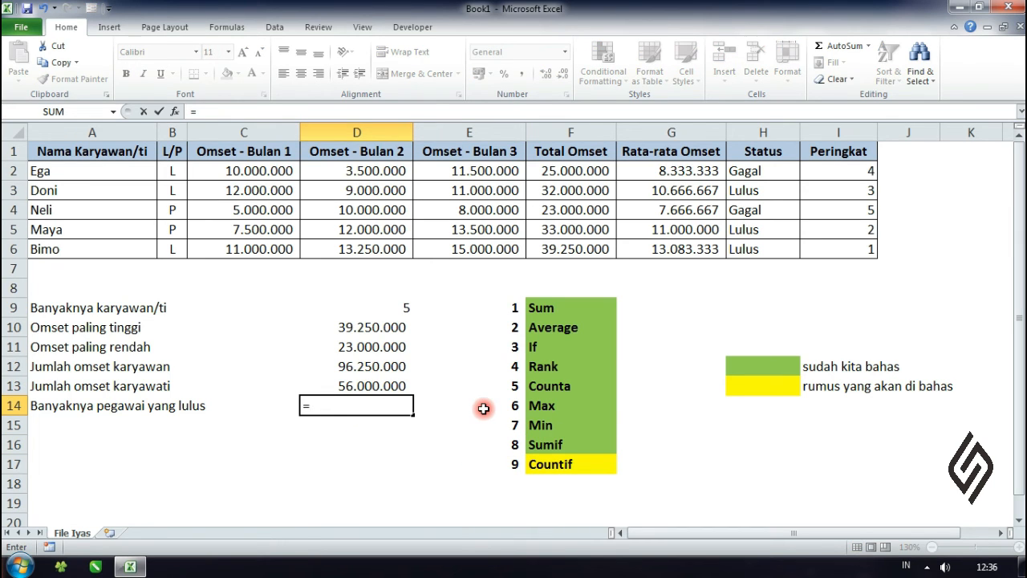
pyautogui.write('count')
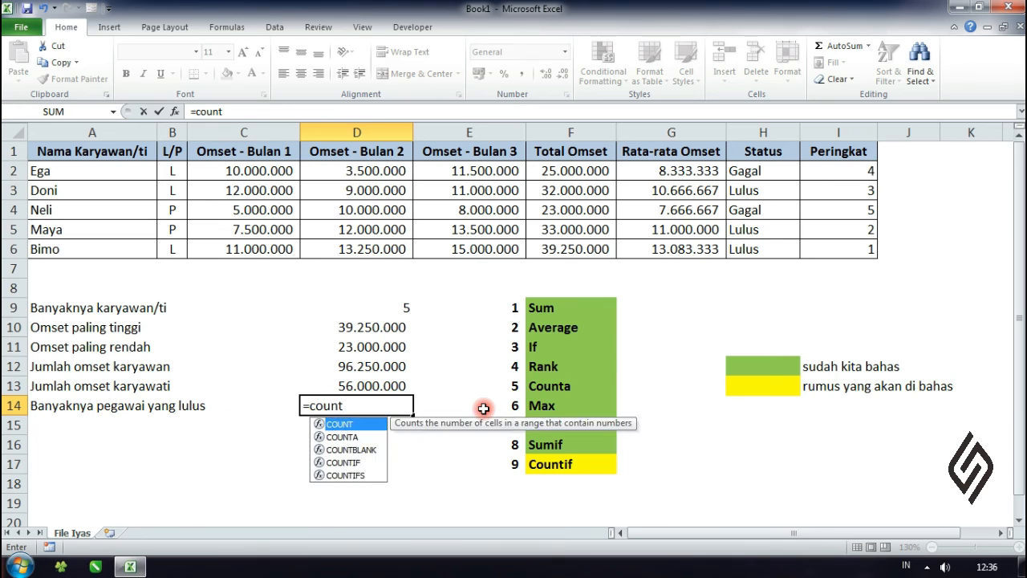
pyautogui.write('if')
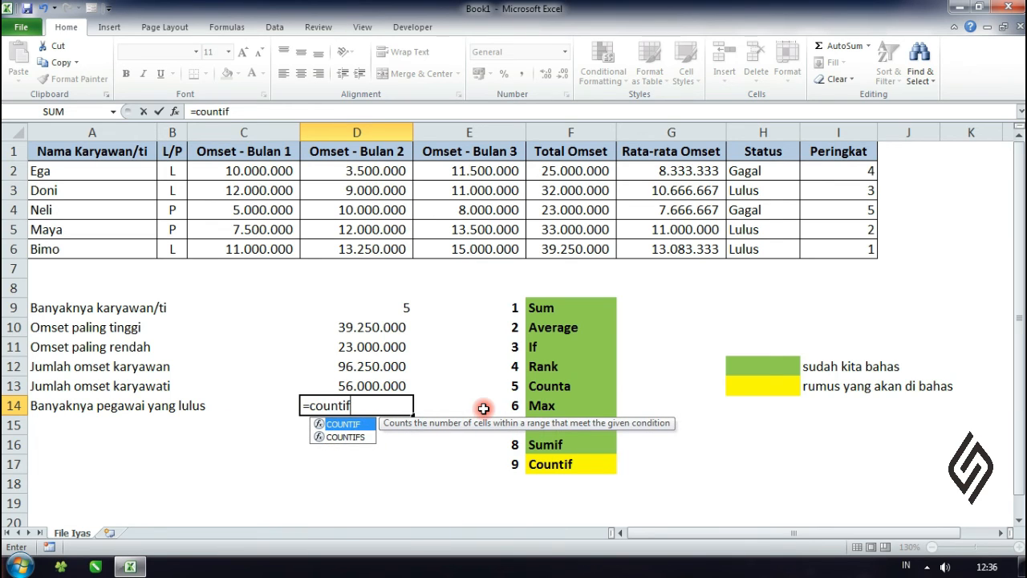
pyautogui.write('(')
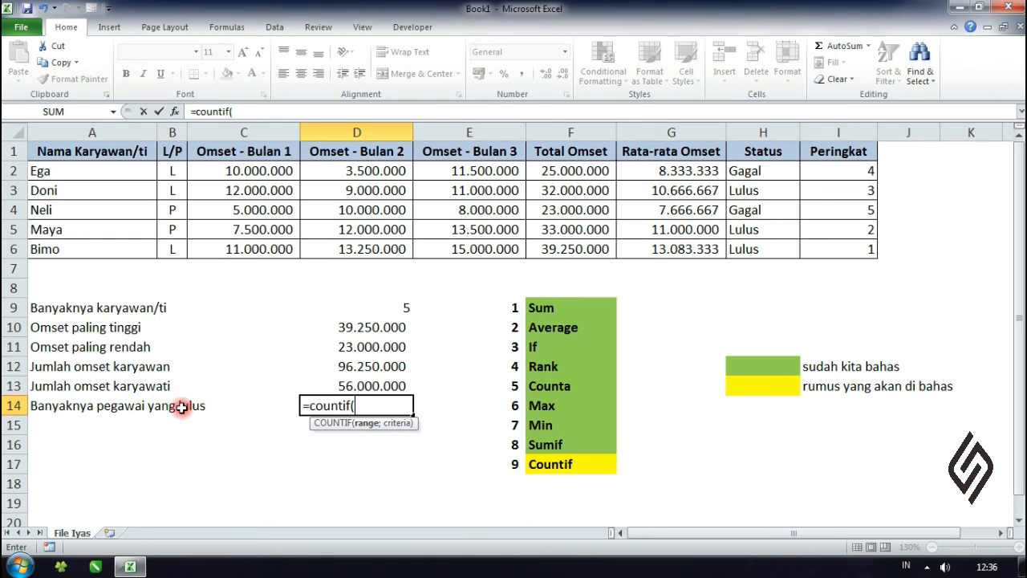
pyautogui.click(765, 170)
pyautogui.moveTo(765, 170); pyautogui.dragTo(758, 247)
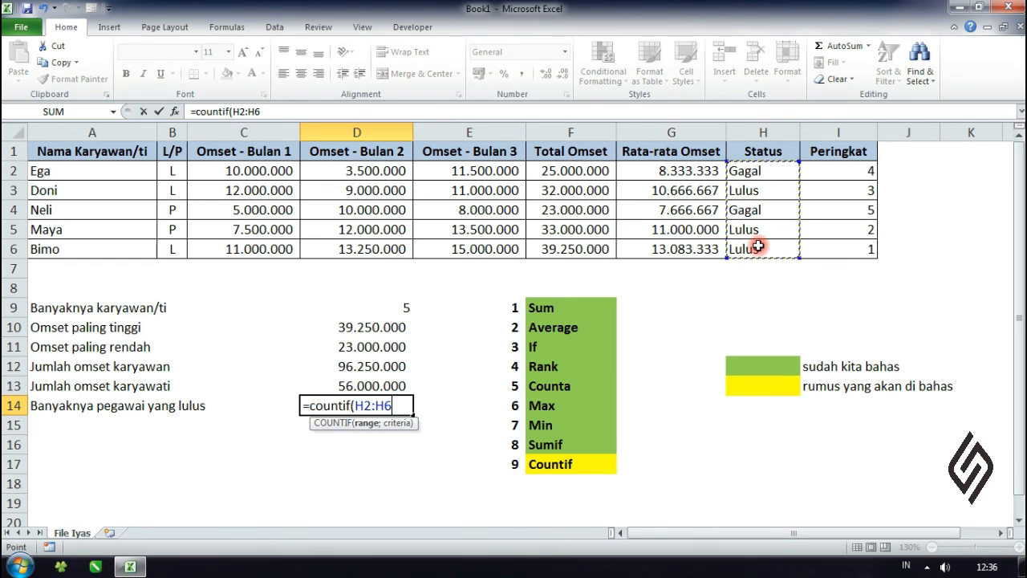
pyautogui.write(';')
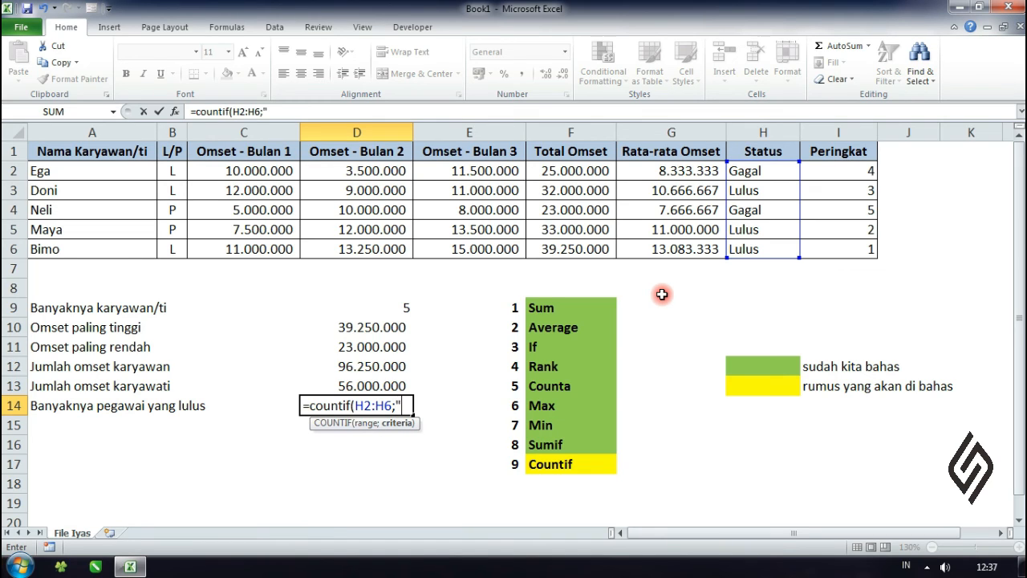
pyautogui.write('"Lulus"')
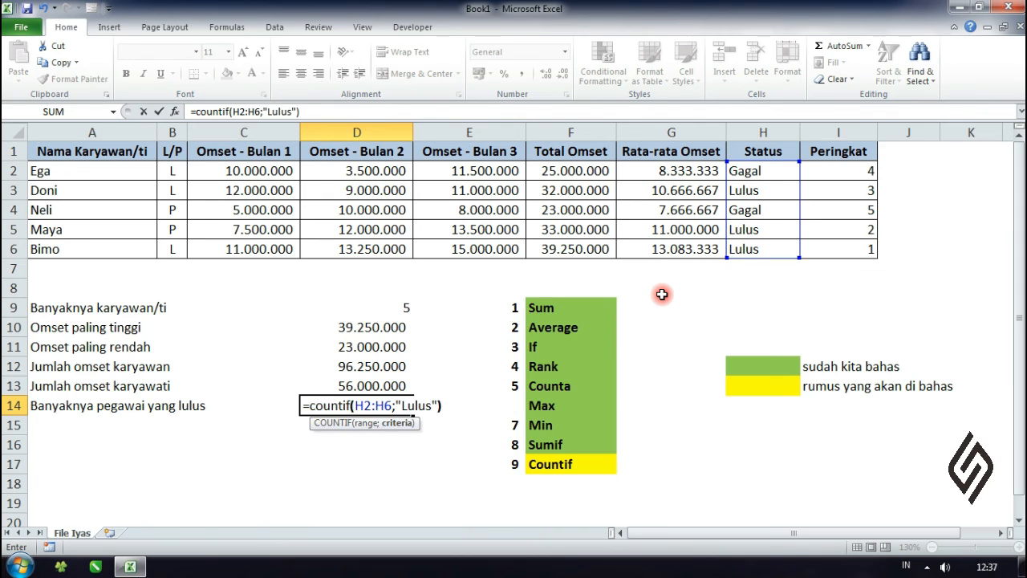
pyautogui.press('Return')
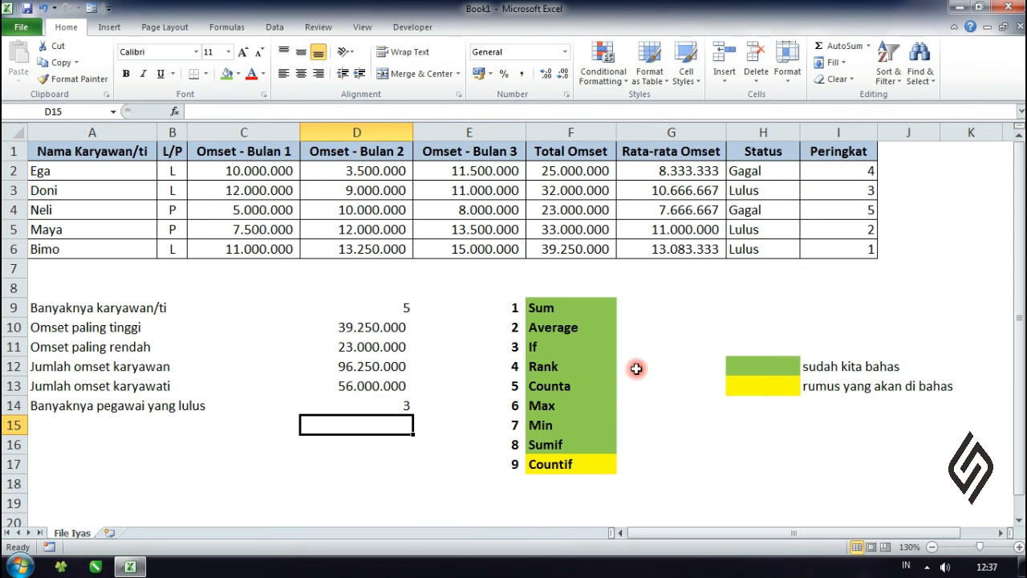
pyautogui.click(471, 447)
pyautogui.click(399, 403)
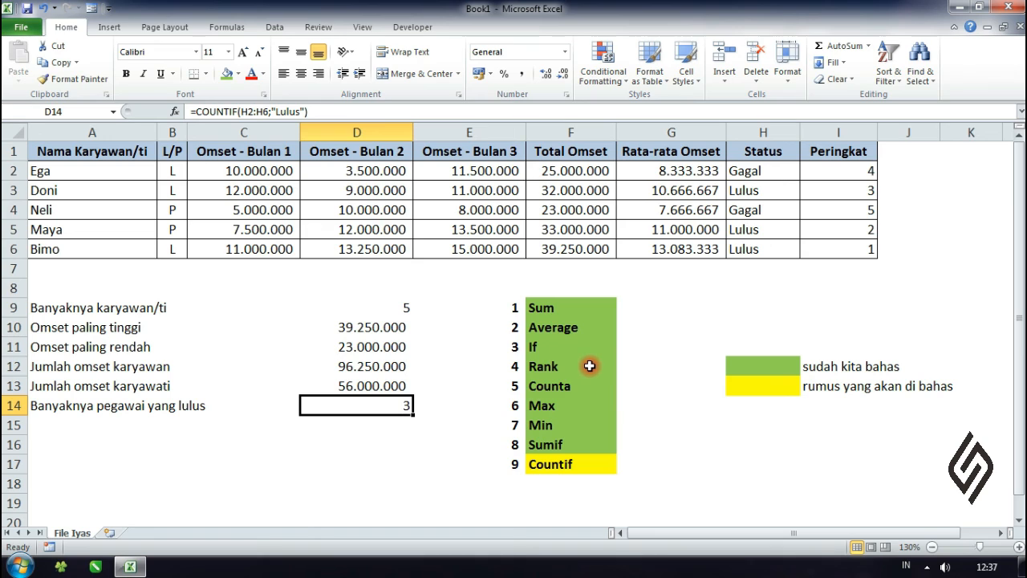
# Step: Fill the Countif cell F17 in the function list with the covered-function green
pyautogui.click(458, 461)
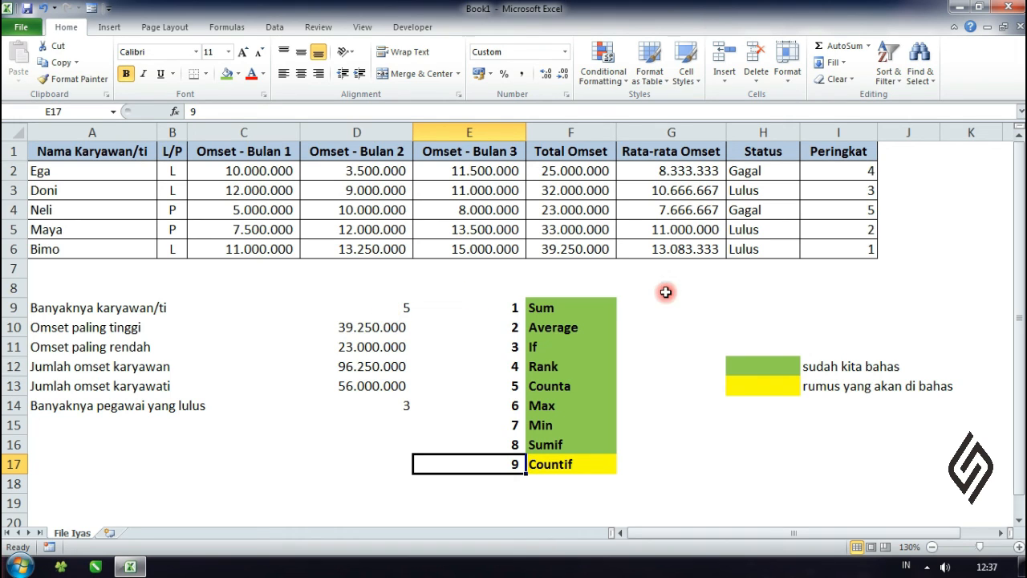
pyautogui.click(592, 464)
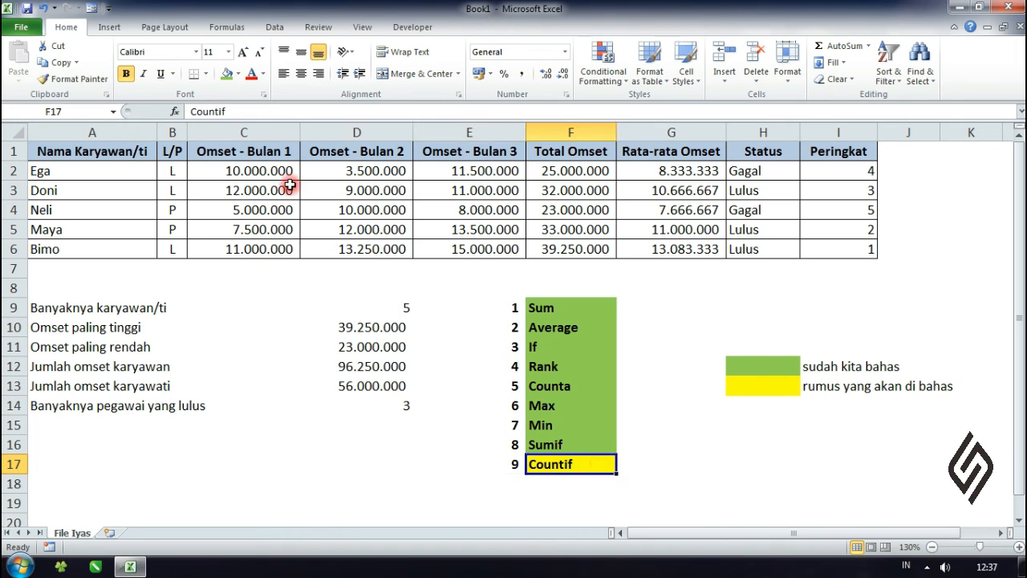
pyautogui.click(227, 74)
pyautogui.click(434, 421)
pyautogui.click(415, 369)
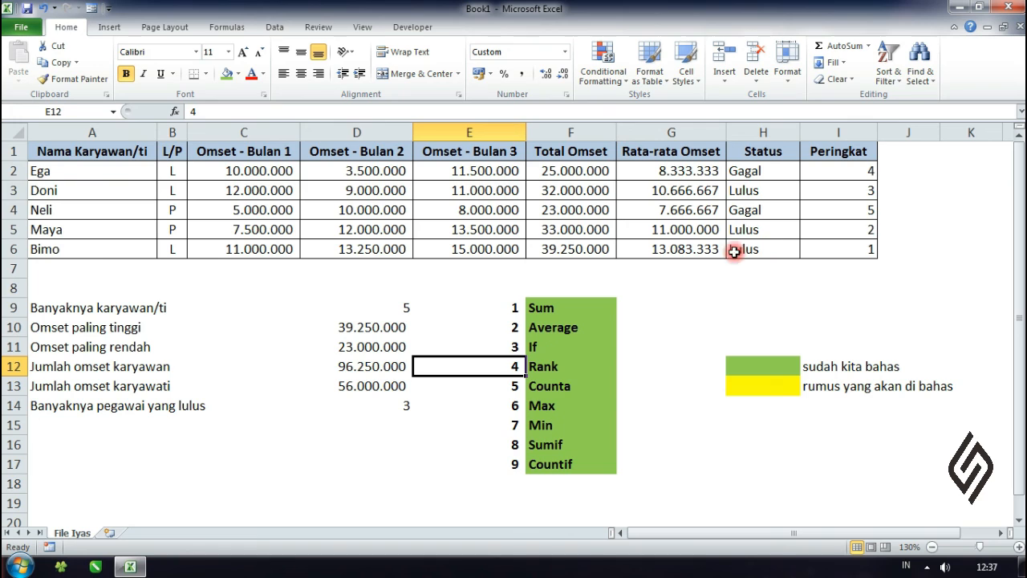
# Step: Set the Omset - Bulan 3 value in E6 to 5000000 to test that the dependent formulas recalculate
pyautogui.click(82, 252)
pyautogui.click(465, 250)
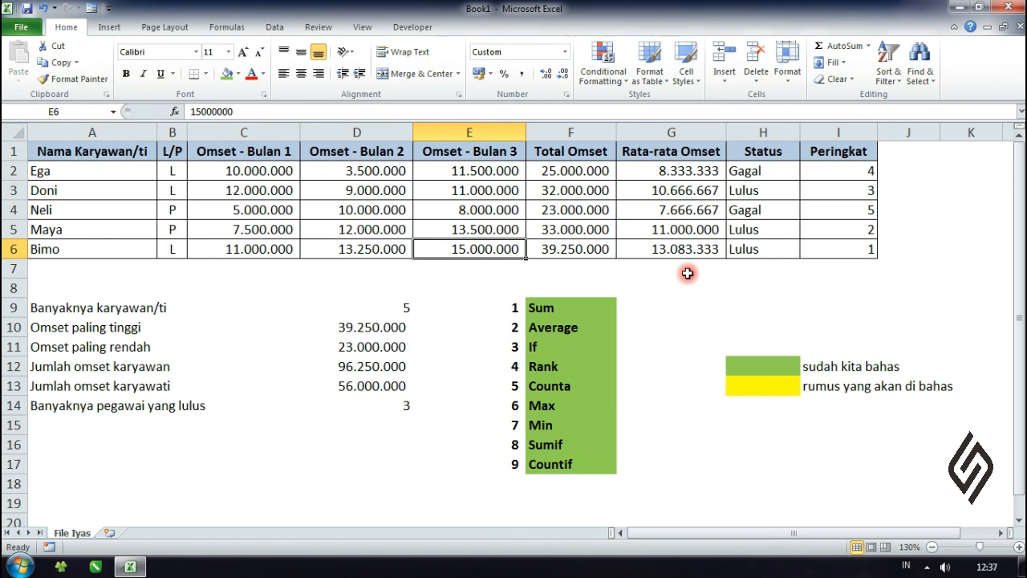
pyautogui.write('5')
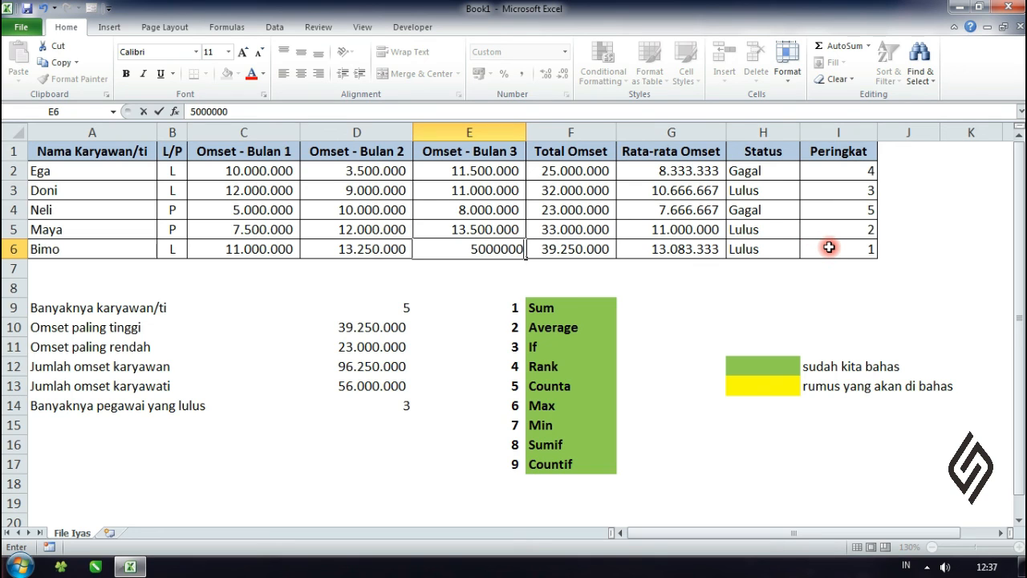
pyautogui.press('Return')
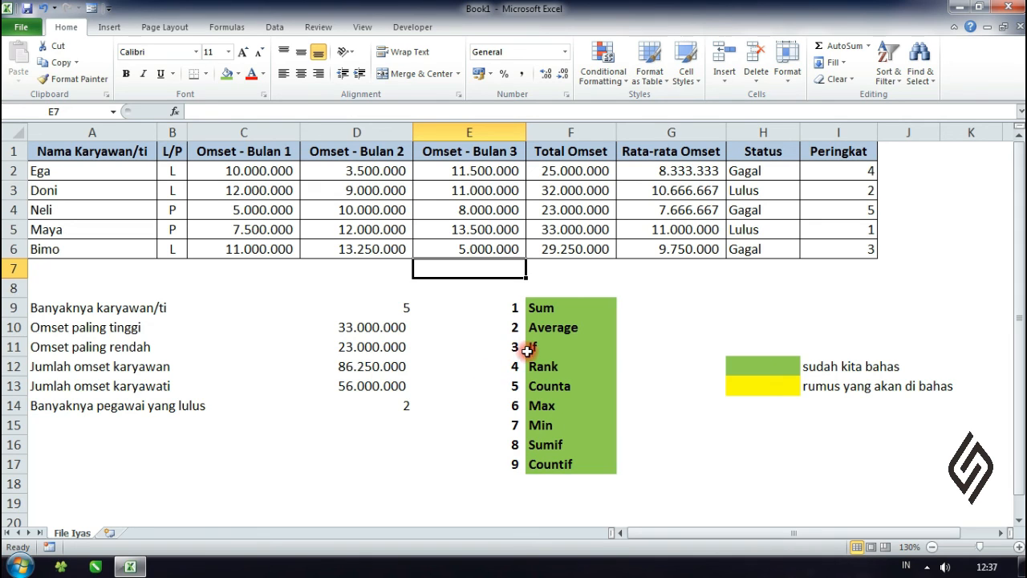
pyautogui.click(563, 310)
pyautogui.moveTo(562, 309); pyautogui.dragTo(545, 461)
pyautogui.click(670, 437)
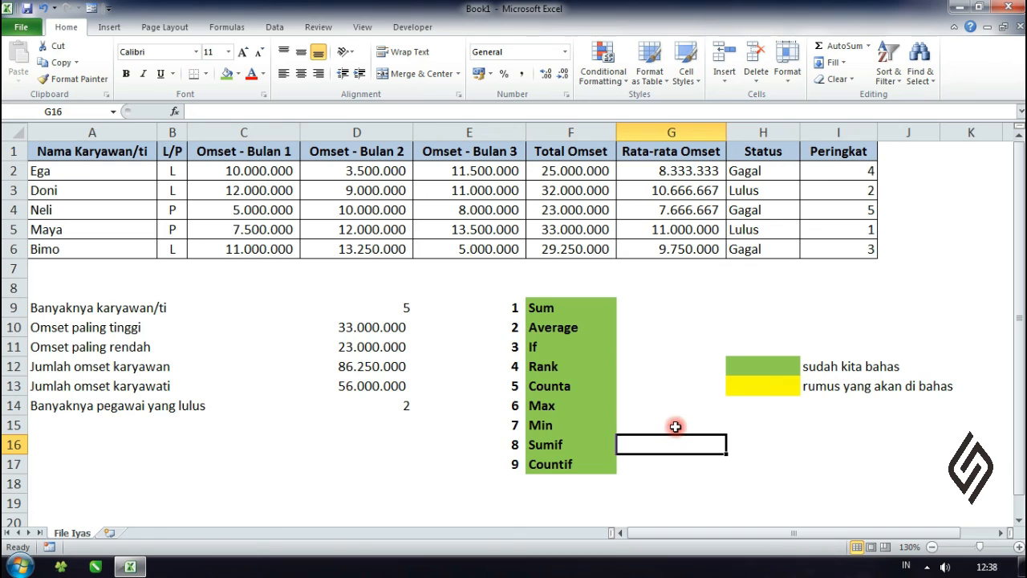